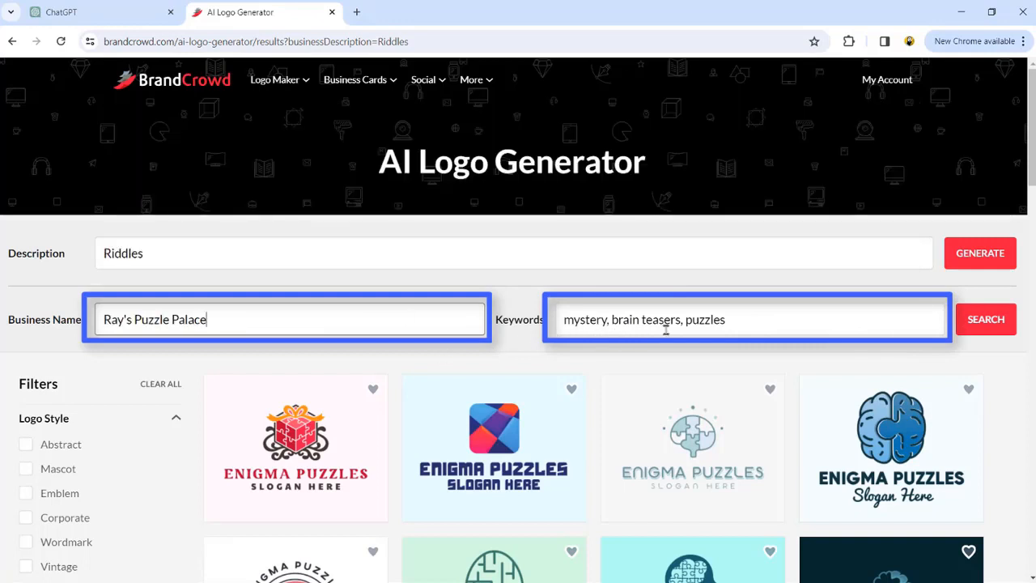
- Search BrandCrowd logos for Ray's Puzzle Palace with keywords mystery, brain teasers, puzzles, and open a chess rook logo
click(982, 322)
scroll(620, 361, down, 5)
scroll(620, 361, down, 2)
click(620, 361)
click(578, 408)
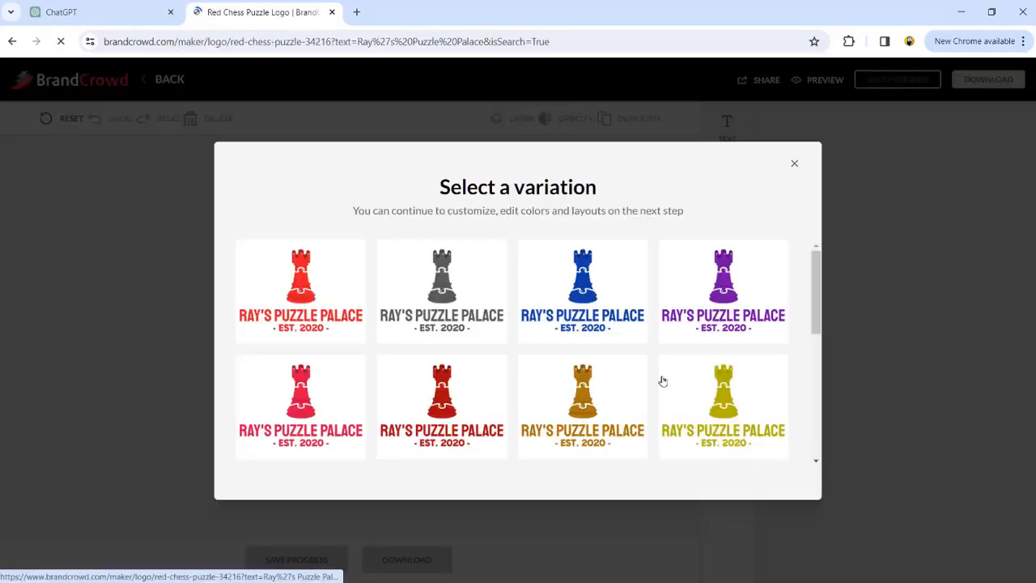
- Choose the red rook variation and delete the EST. 2020 tagline from the logo
click(316, 288)
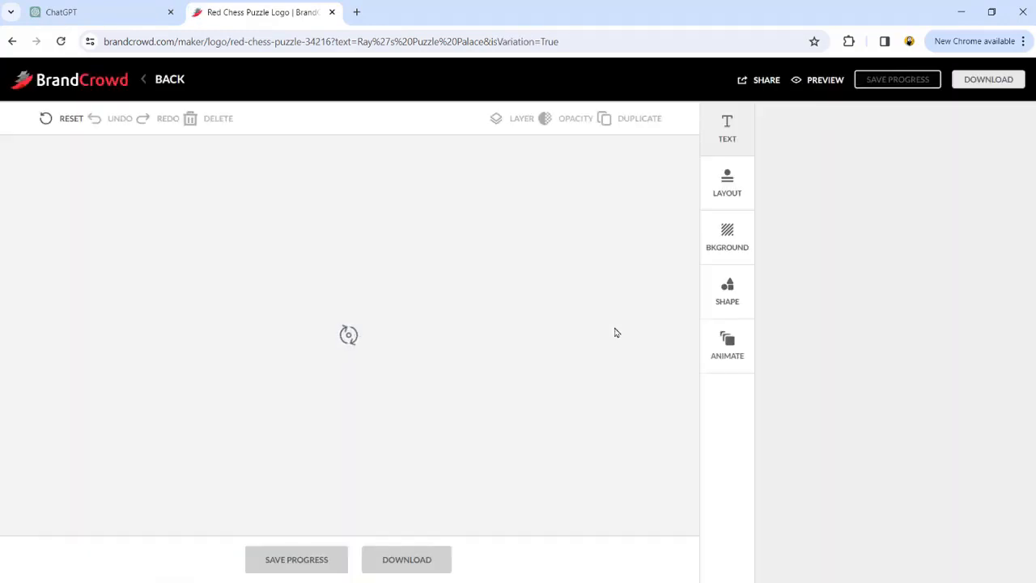
click(317, 470)
key(Delete)
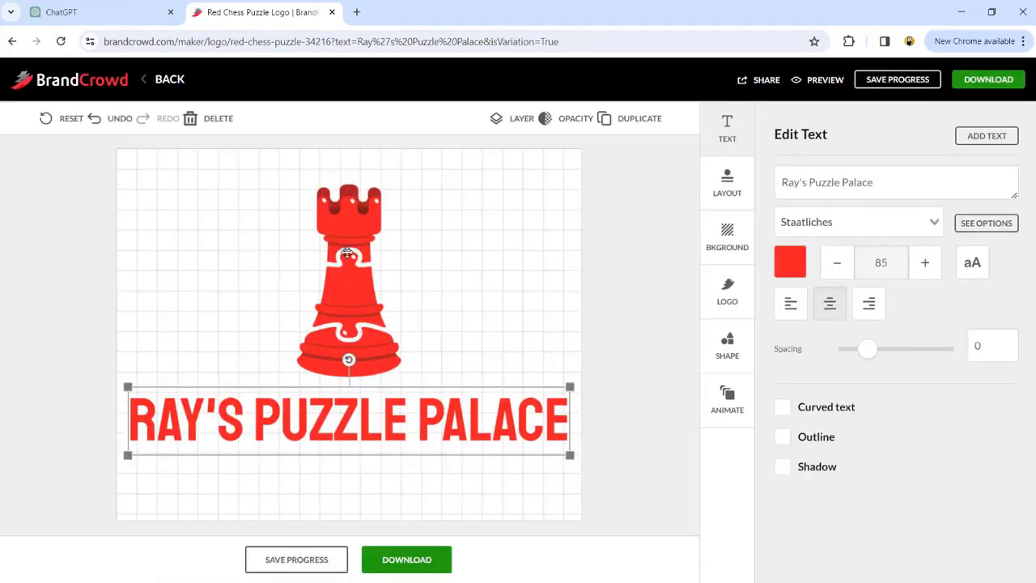
- Set the logo's background colour to yellow
click(627, 279)
click(907, 405)
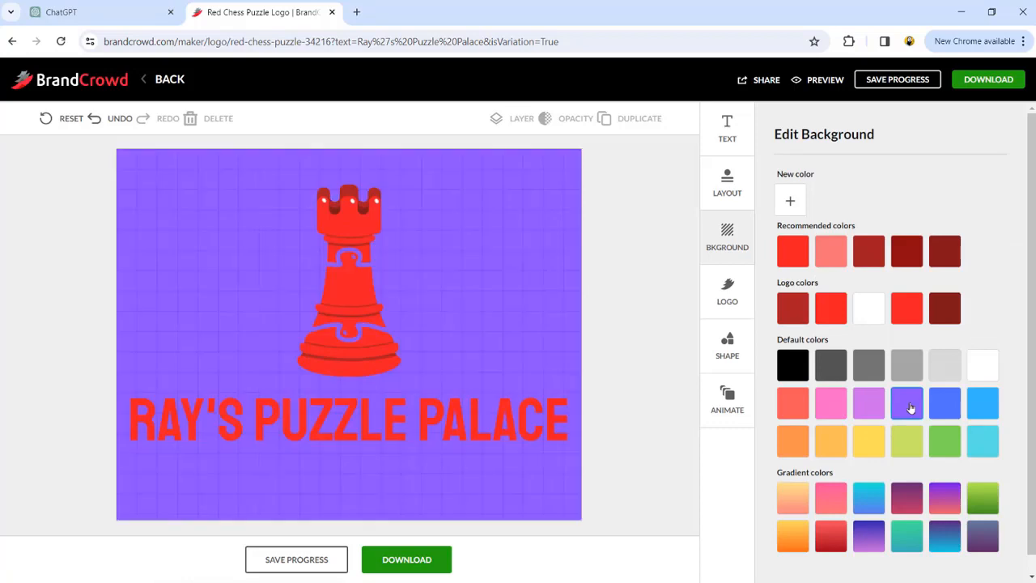
click(857, 448)
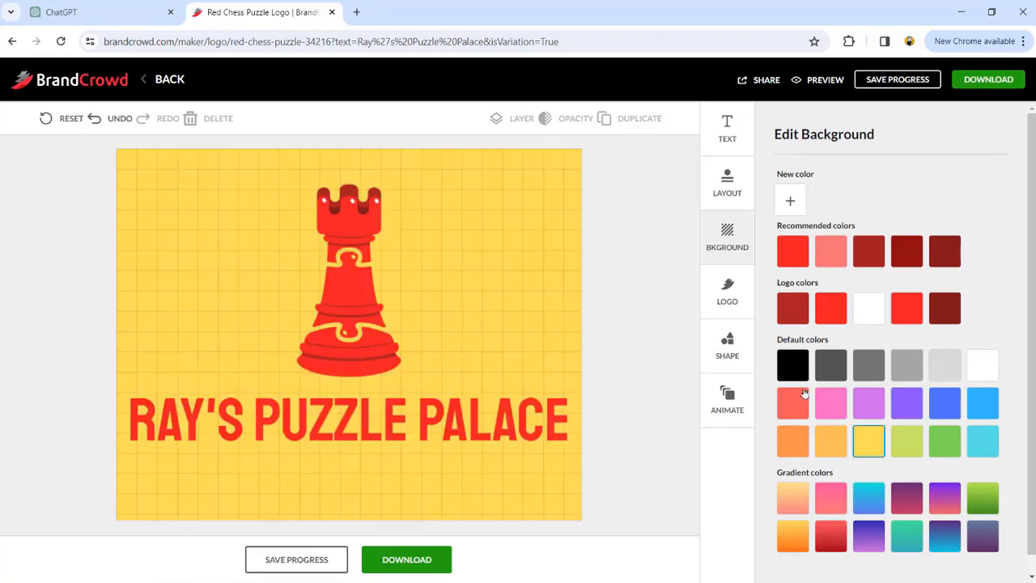
- Capture the logo canvas as a rectangular snip with the Snipping Tool
key(super)
key(Return)
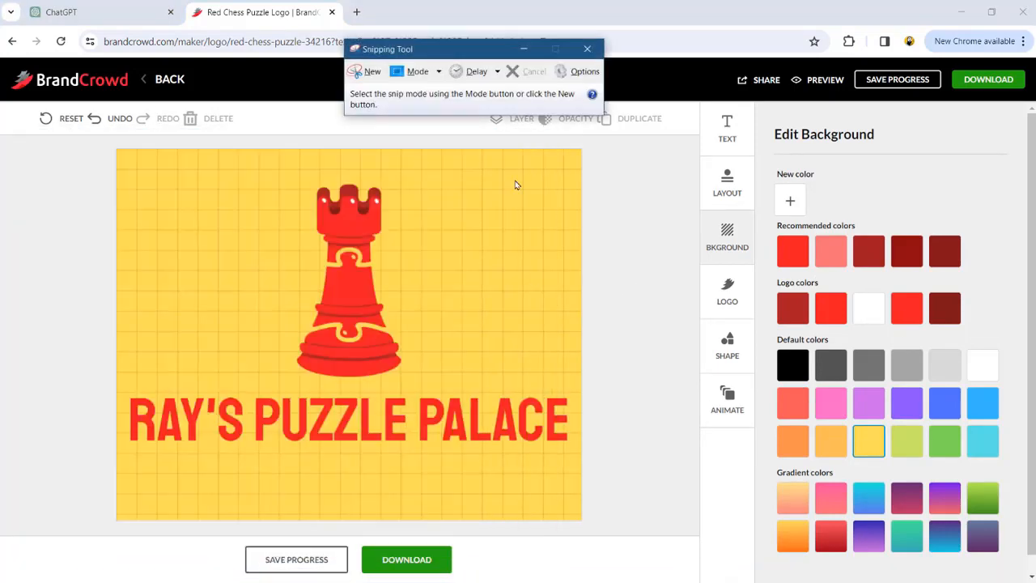
click(369, 71)
drag(117, 148, 582, 520)
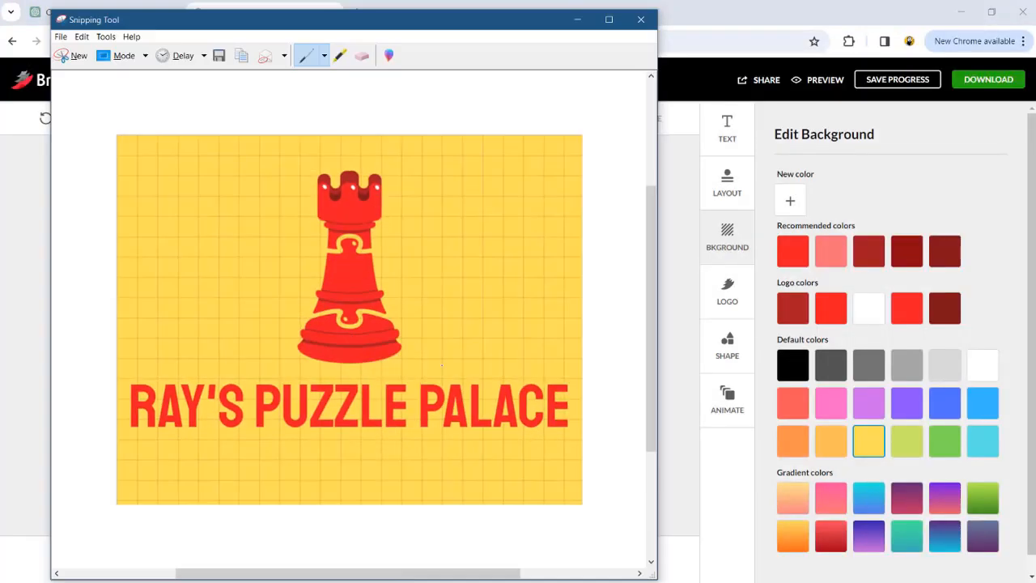
- Save the snip as a PNG named ray's puzzle palace and close the Snipping Tool
key(ctrl+s)
text(ray's pu)
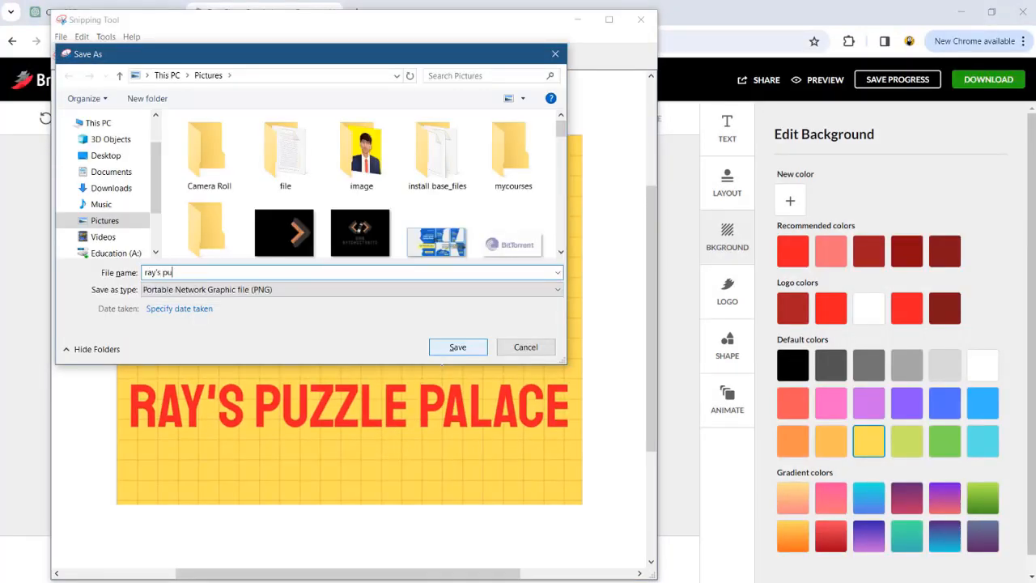
text(zzle palace)
key(Return)
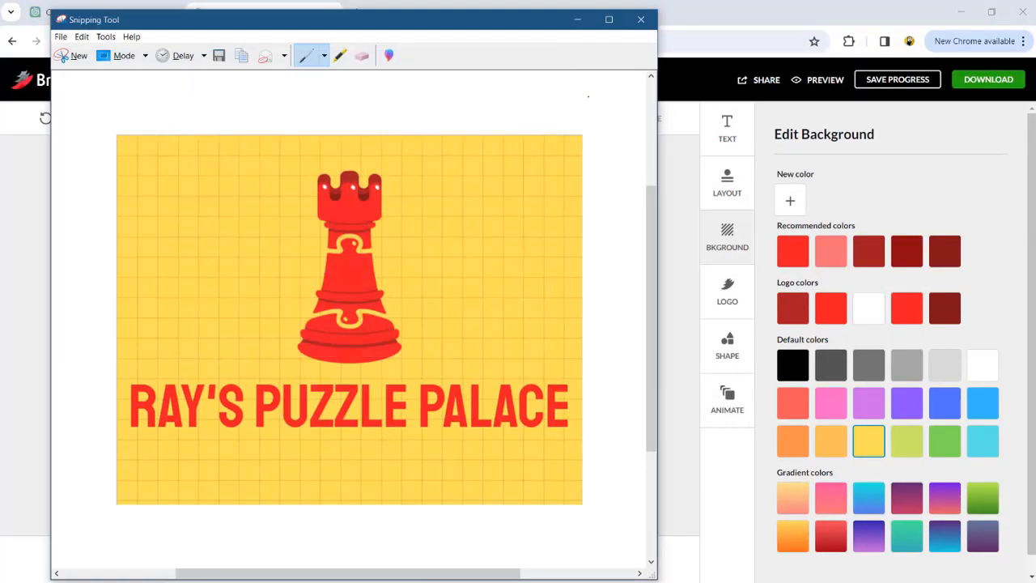
click(640, 19)
- Remove the name text from the logo and move the rook down to the canvas centre
click(342, 426)
click(347, 338)
drag(346, 338, 346, 387)
click(427, 420)
- Snip the rook-only canvas and save it as a PNG named rays logo
key(super+shift+s)
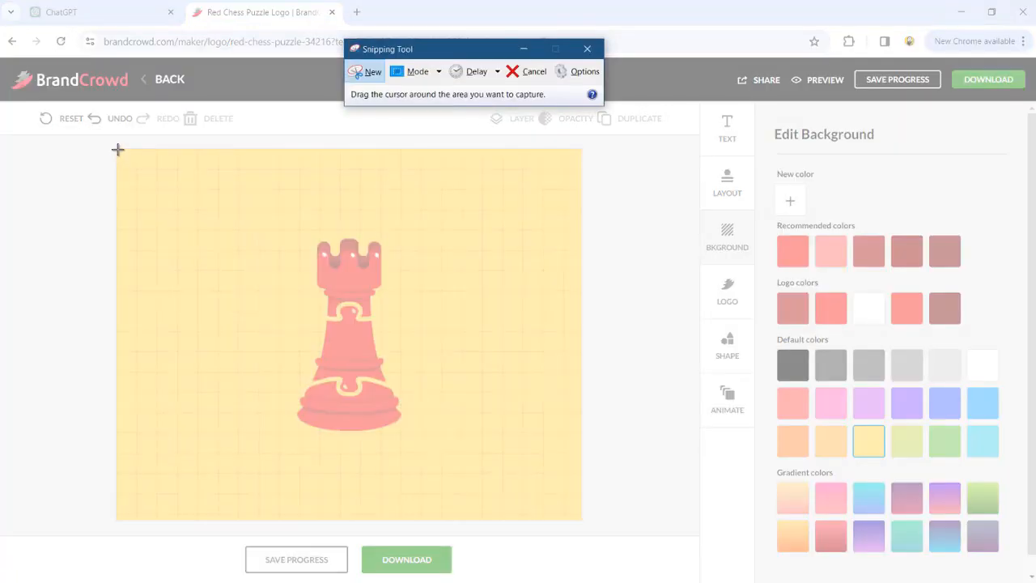
drag(117, 149, 582, 520)
key(ctrl+s)
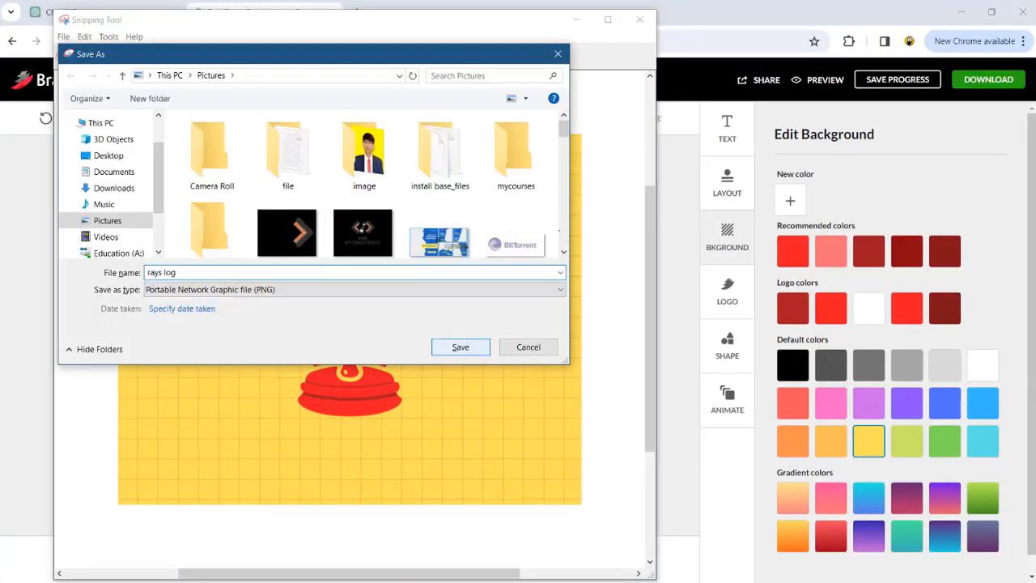
key(Return)
key(alt+F4)
- Open the remove.bg upload page in a new browser tab
click(360, 14)
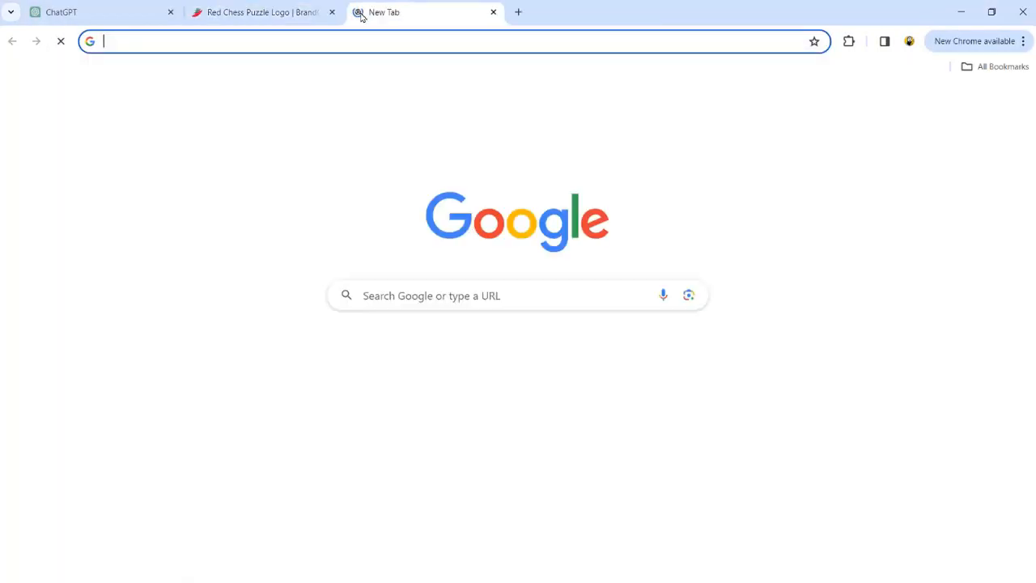
text(re)
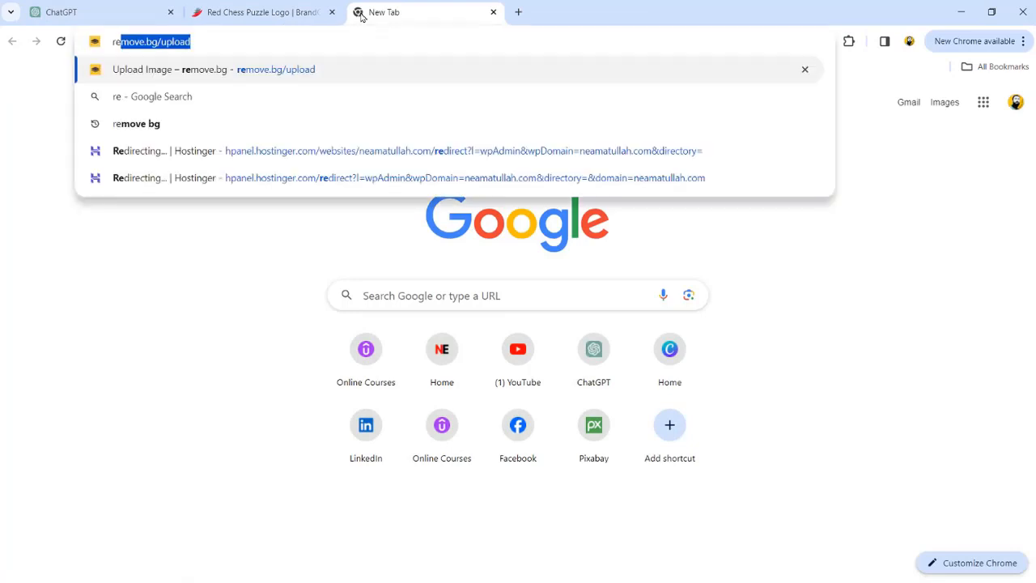
key(Return)
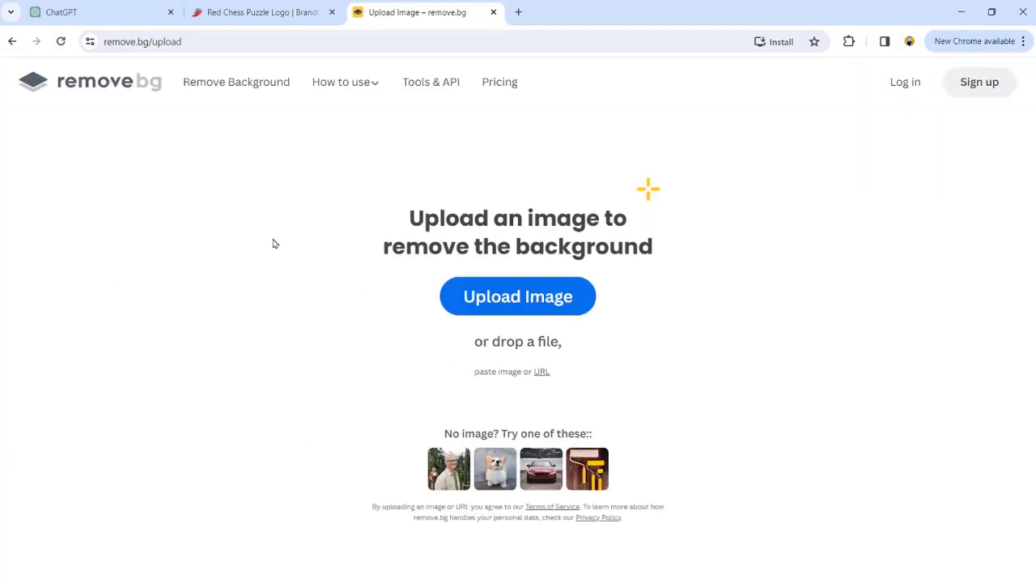
- Upload the saved logo images and download the rook with its background removed
click(490, 304)
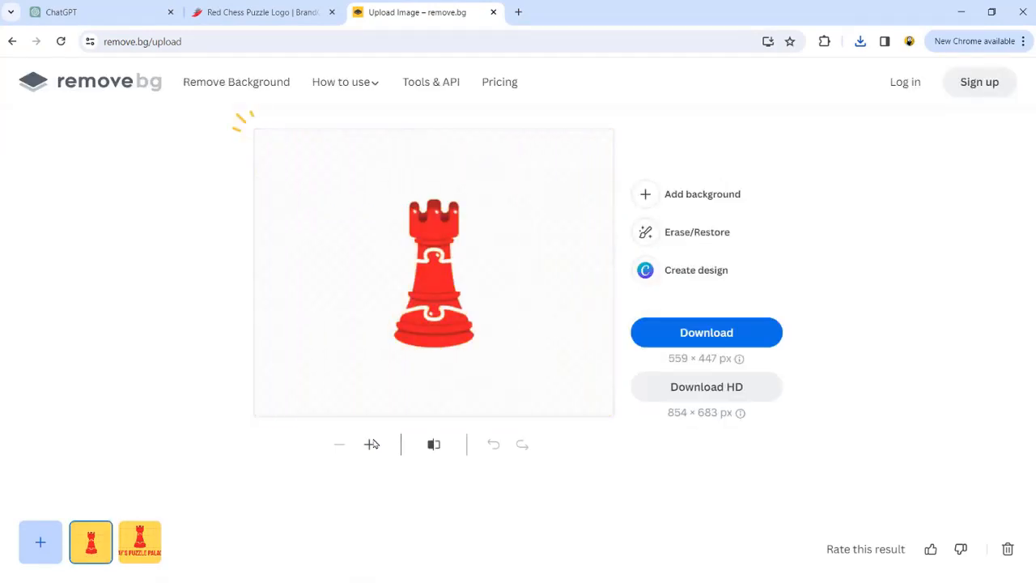
click(684, 334)
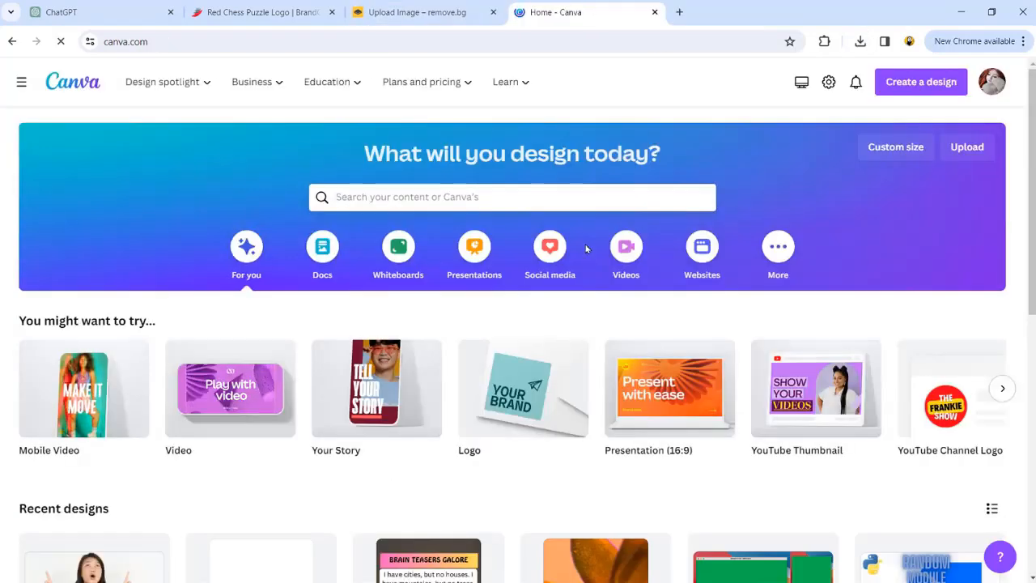
- Search Canva templates for youtube banner
click(514, 195)
text(youtube banner)
key(Return)
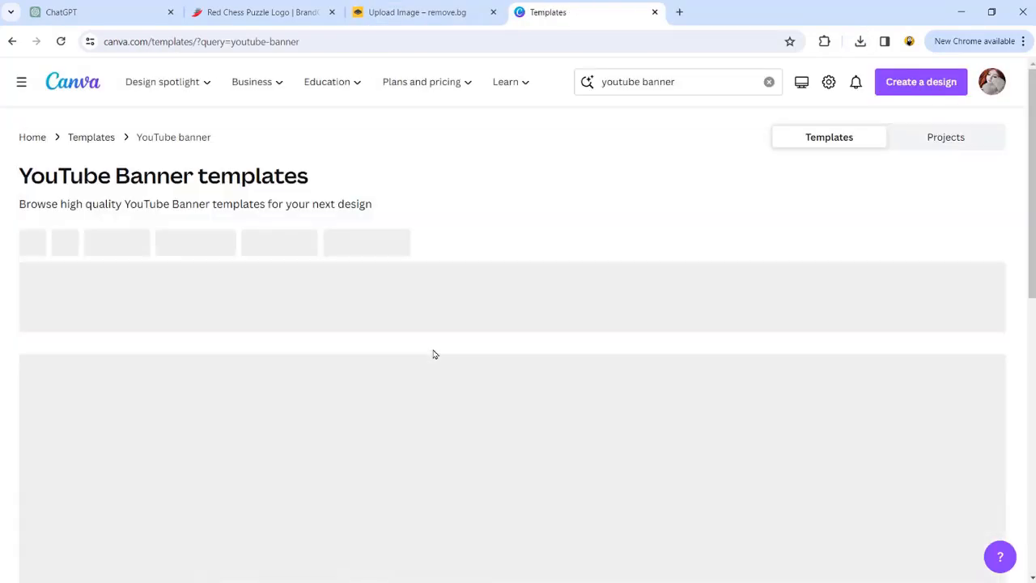
- Open the Black Yellow Illustration Bee Gaming YouTube Channel Art template for customising
scroll(601, 364, down, 15)
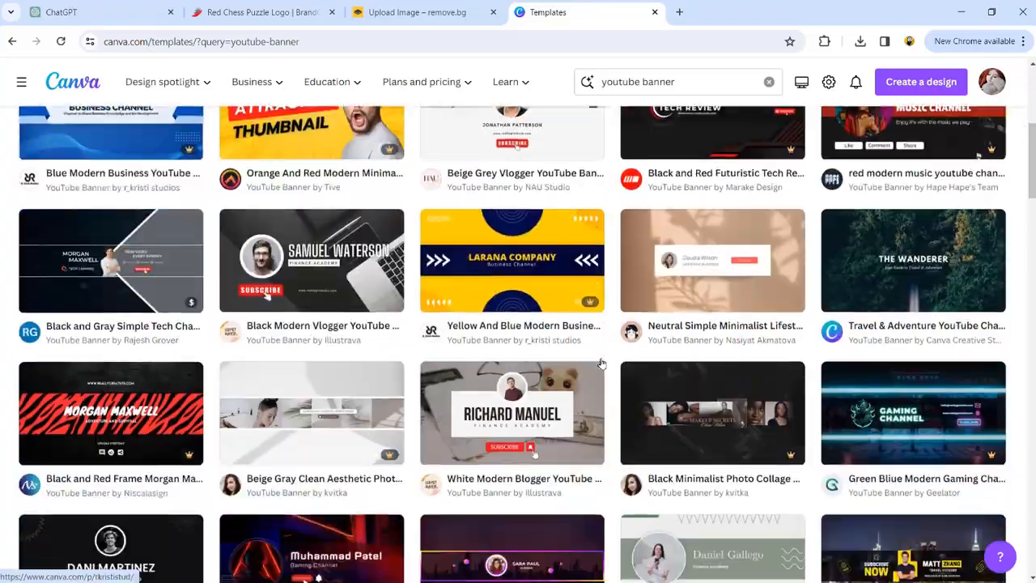
scroll(601, 365, down, 12)
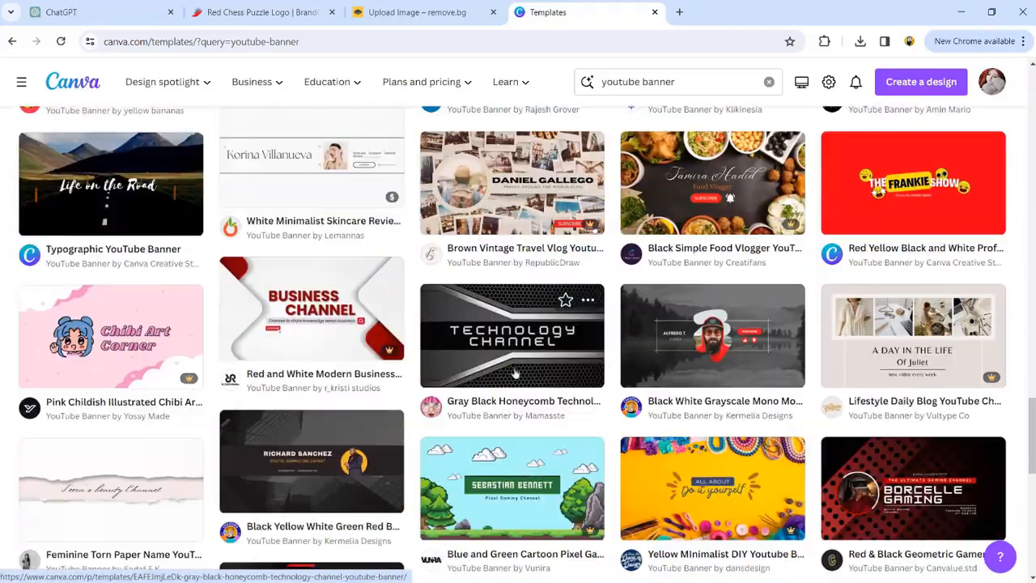
scroll(511, 341, down, 5)
click(311, 389)
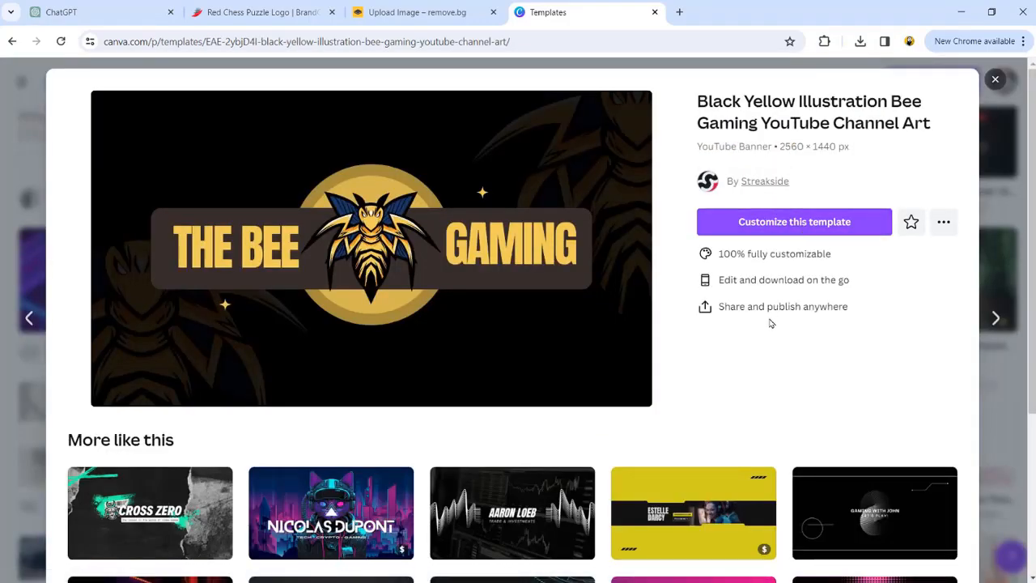
click(795, 221)
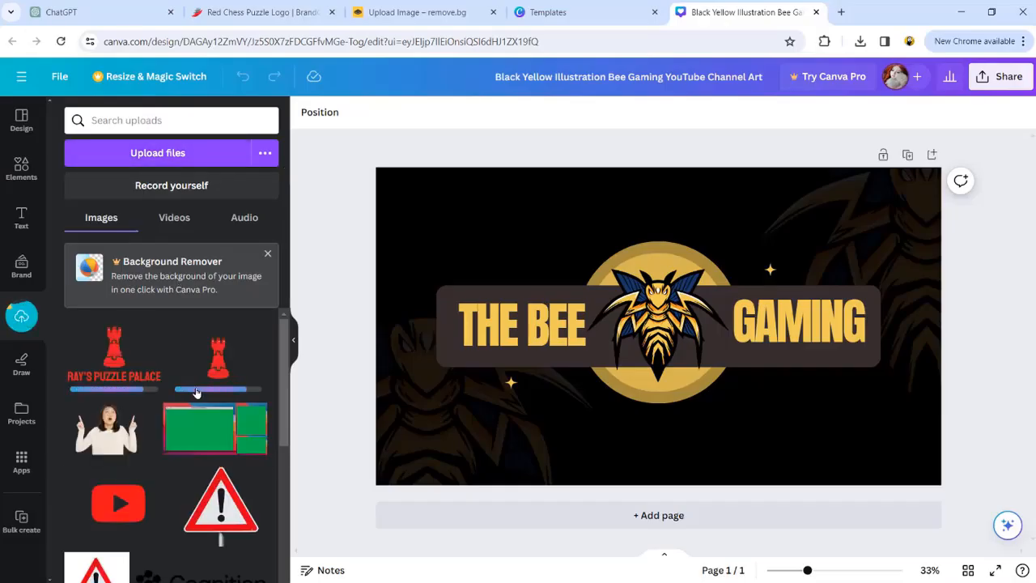
- Change the banner words to RAY'S and PALACE and fit the uploaded rook in place of the bee emblem
triple_click(517, 327)
text(R)
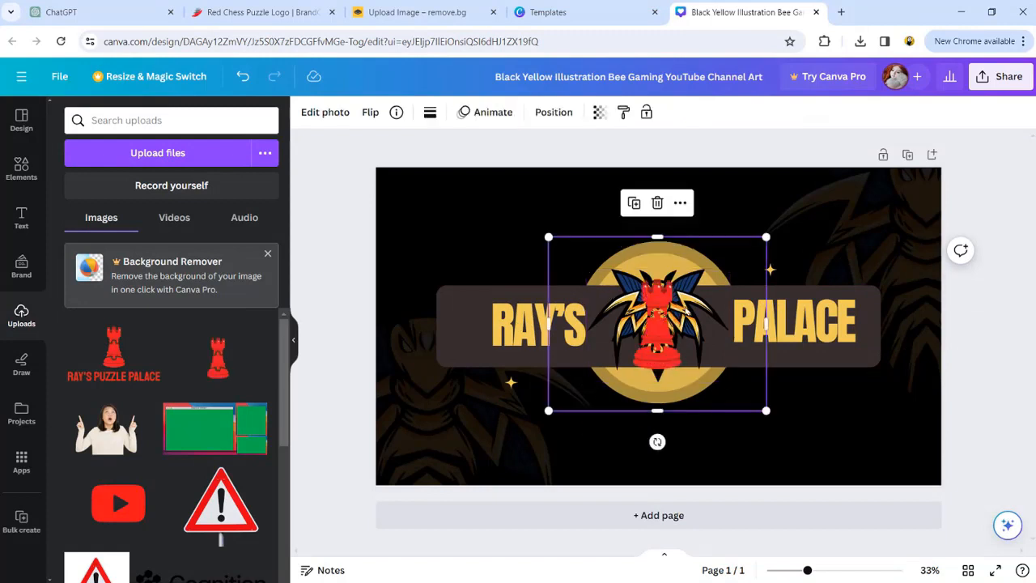
mouse_move(664, 324)
mouse_down()
mouse_move(599, 385)
mouse_move(664, 309)
mouse_up()
drag(768, 404, 737, 381)
drag(651, 288, 666, 302)
click(551, 187)
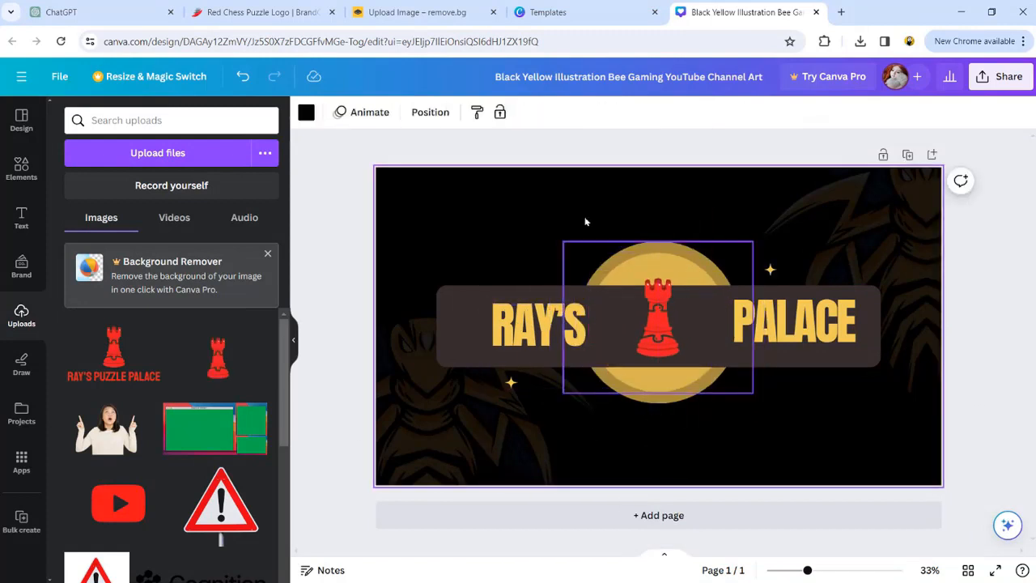
- Adjust the rook's placement inside the emblem and experiment with the selected element's colour
click(659, 318)
click(599, 113)
click(631, 252)
drag(630, 252, 645, 286)
click(639, 270)
click(307, 113)
click(107, 531)
click(71, 531)
click(146, 500)
- Try placing the uploaded rook and full logo images across the banner, then delete the placed image
click(220, 195)
drag(671, 332, 663, 308)
drag(753, 236, 831, 176)
drag(701, 303, 662, 319)
drag(791, 191, 717, 256)
drag(606, 337, 645, 328)
drag(753, 394, 754, 396)
drag(113, 354, 415, 449)
drag(422, 448, 413, 519)
click(478, 539)
click(608, 435)
click(737, 455)
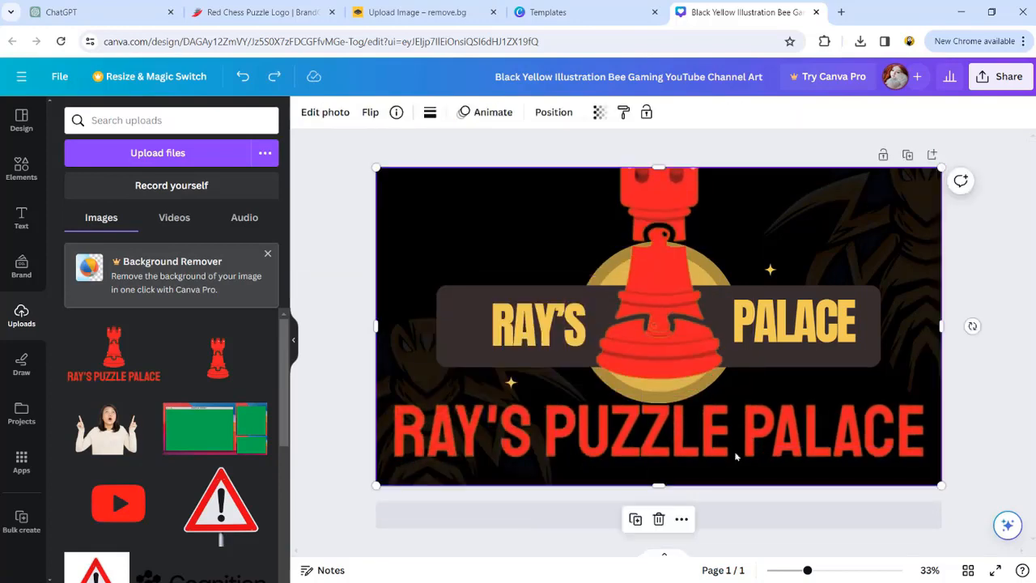
key(Delete)
- Recolour the emblem circle behind the rook to red
click(688, 250)
click(310, 111)
click(107, 399)
- Colour the RAY'S and PALACE text red
click(538, 326)
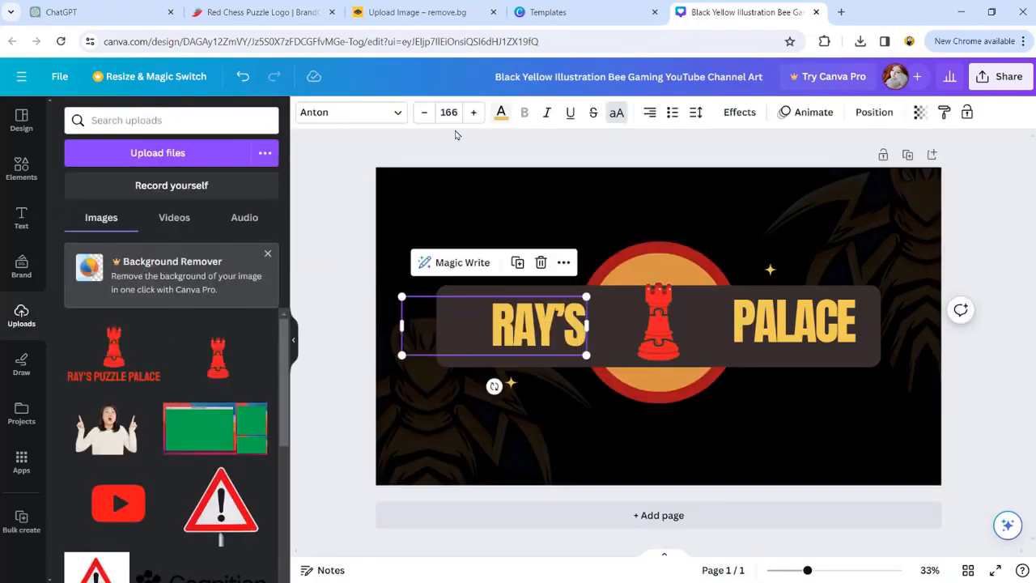
click(501, 113)
click(220, 195)
click(819, 331)
click(220, 195)
click(329, 312)
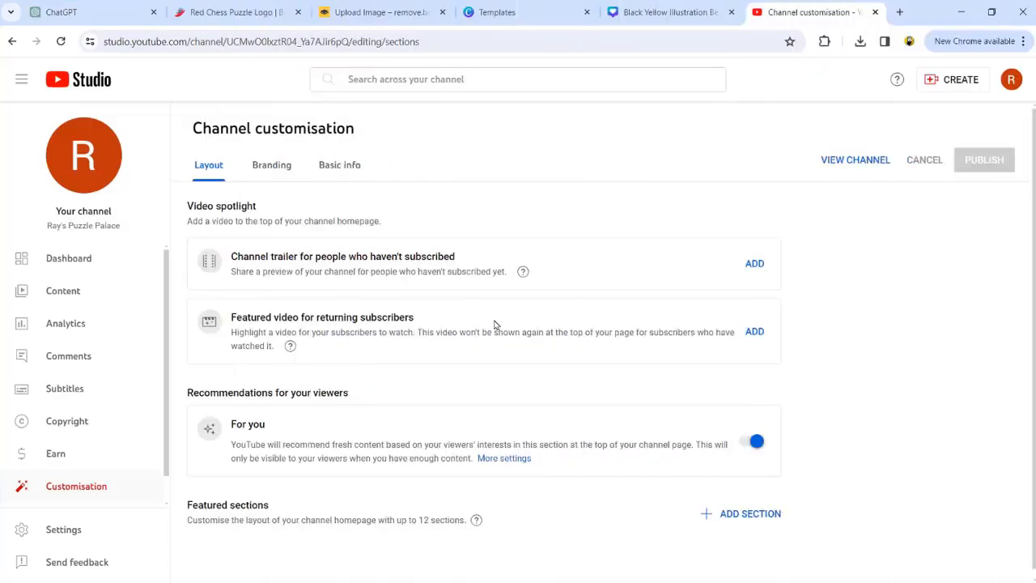
- In YouTube Studio's basic info, paste the channel description Welcome to Ray's Puzzle Palace
click(343, 166)
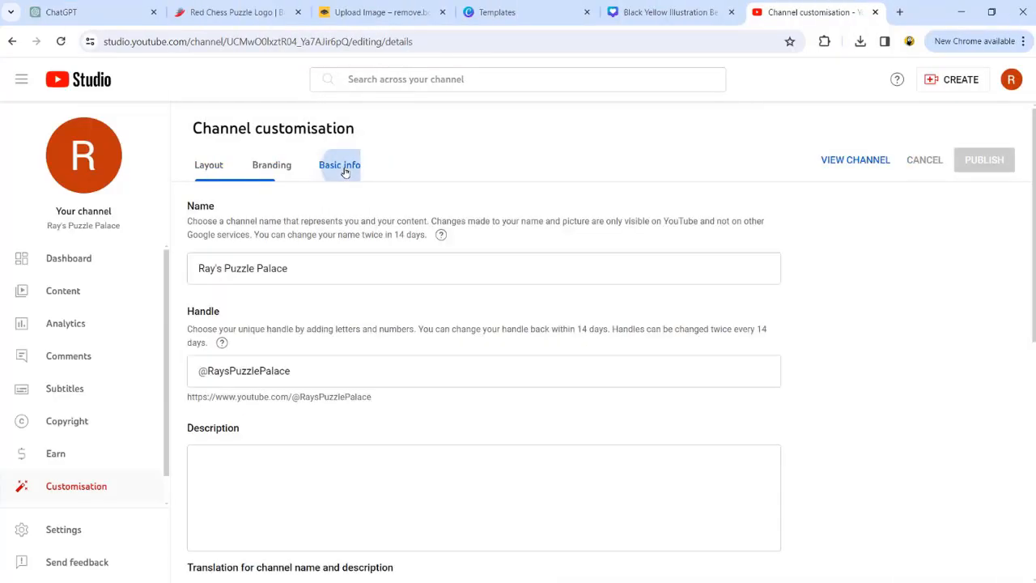
click(286, 270)
drag(286, 272, 191, 275)
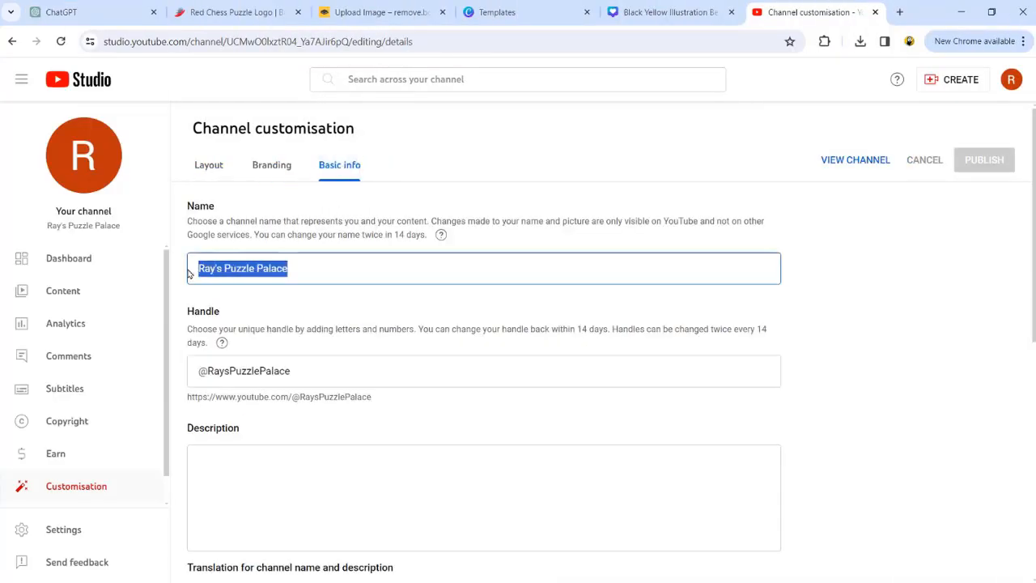
drag(289, 371, 210, 371)
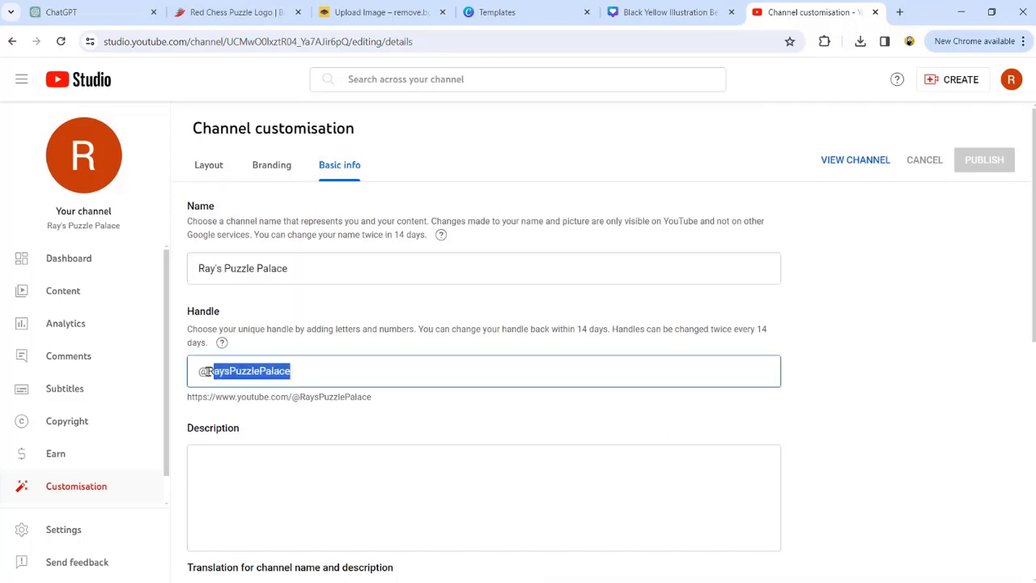
click(208, 486)
text(Welcome to Ray's Puzzle Palace)
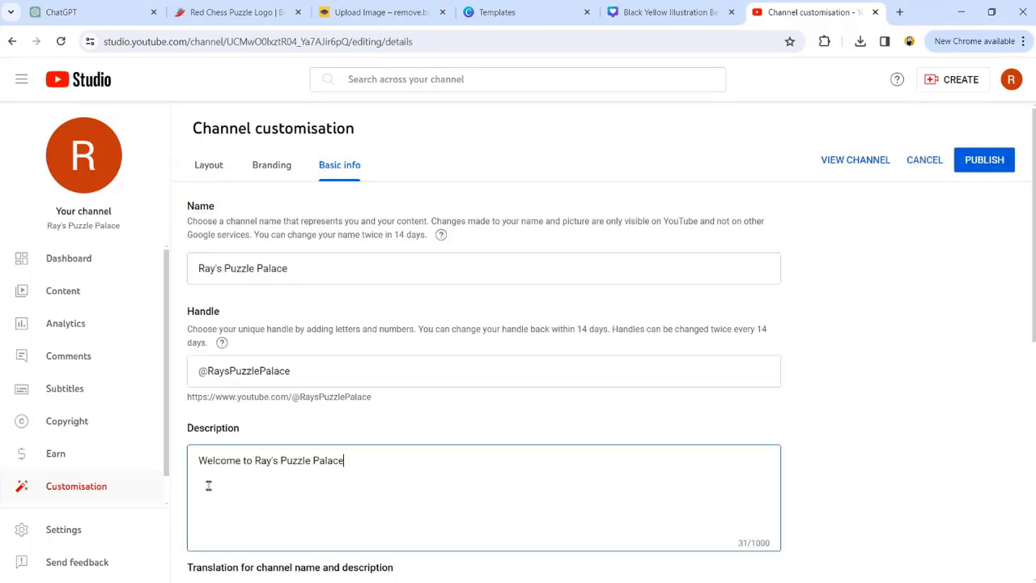
- Upload rays_logo-removebg-preview as the channel profile picture and adjust its crop
click(275, 165)
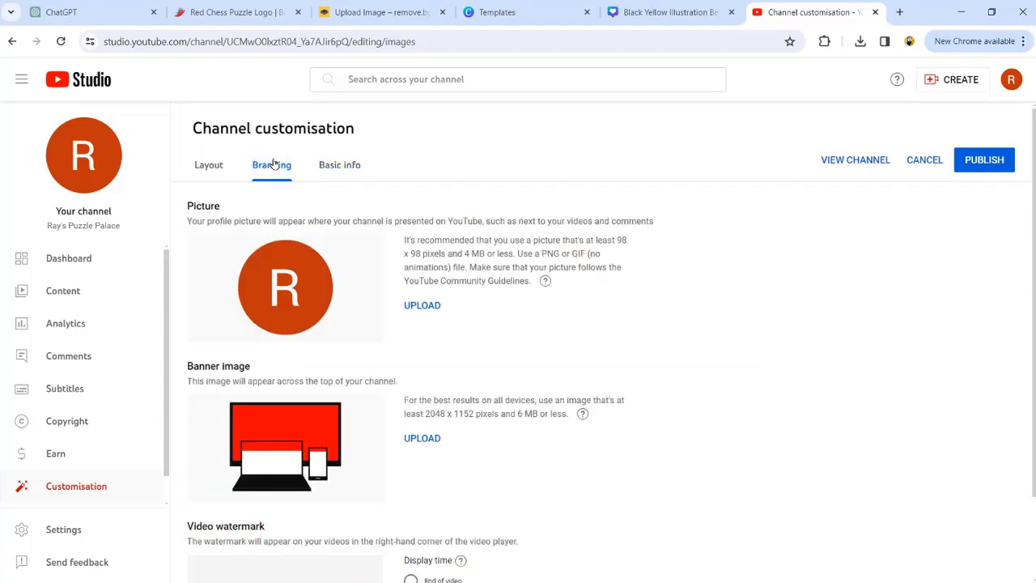
click(422, 305)
double_click(301, 133)
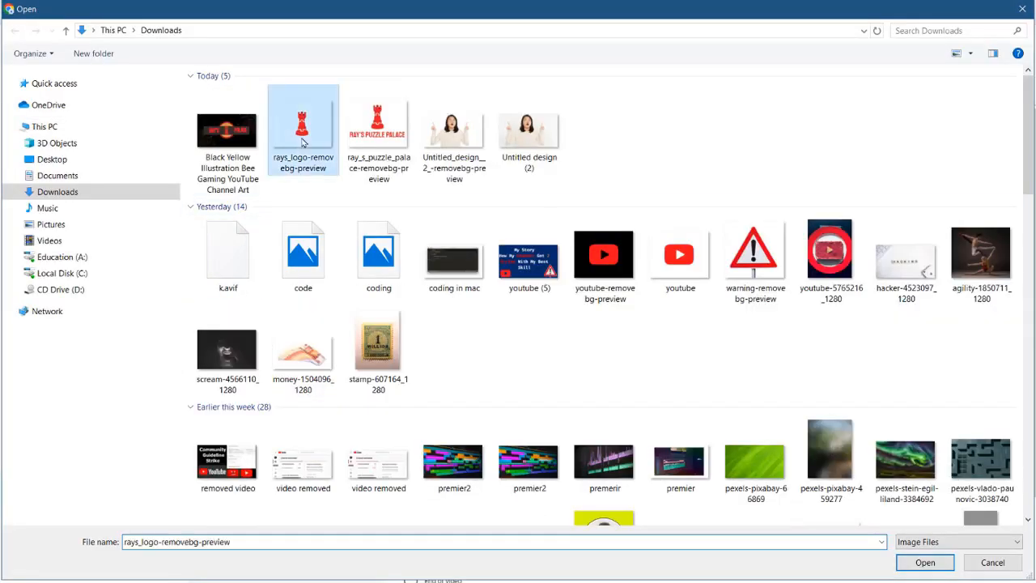
drag(369, 170, 421, 225)
drag(541, 320, 514, 282)
drag(399, 434, 410, 423)
drag(510, 374, 501, 383)
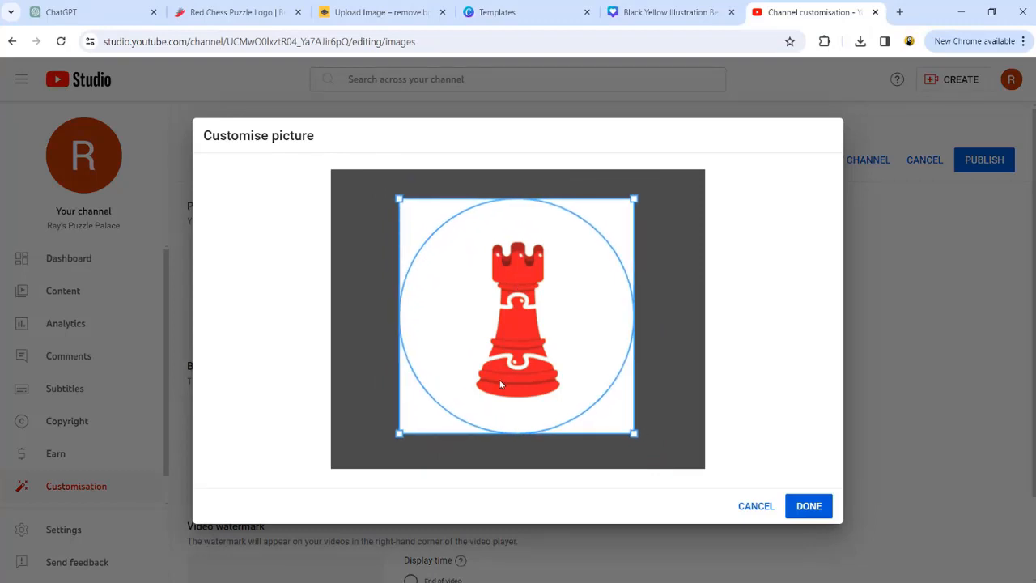
click(808, 507)
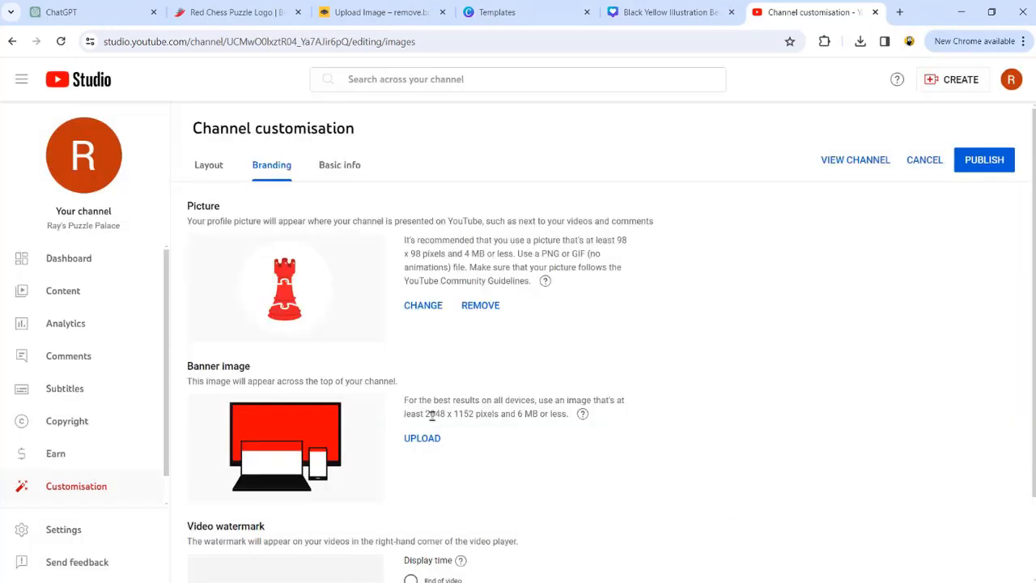
- Upload the Black Yellow Illustration banner image as the channel banner
click(423, 440)
double_click(226, 129)
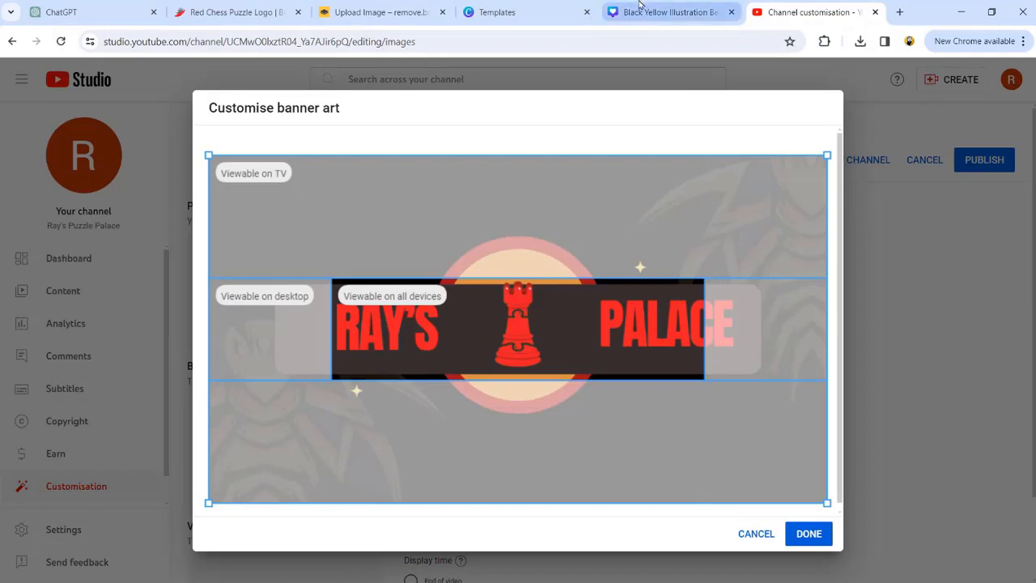
- In Canva, move RAY'S and PALACE closer to the rook to fit the banner's safe area
click(664, 12)
click(447, 331)
drag(883, 326, 830, 327)
drag(436, 326, 494, 327)
drag(808, 323, 767, 324)
drag(537, 317, 571, 316)
click(599, 423)
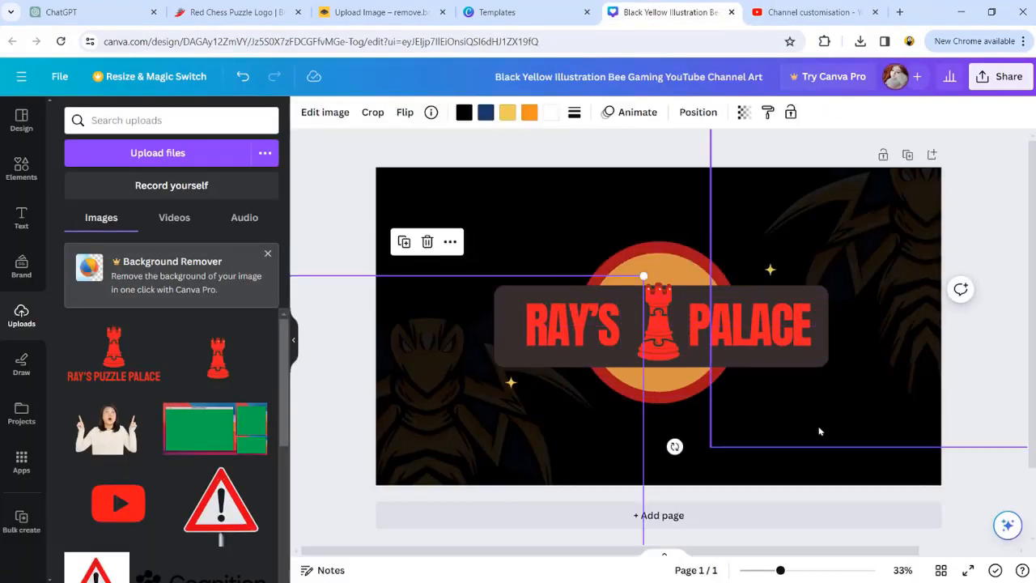
- Download the revised banner from Canva as a PNG and check the downloads list
click(1001, 77)
click(850, 420)
click(846, 333)
click(861, 42)
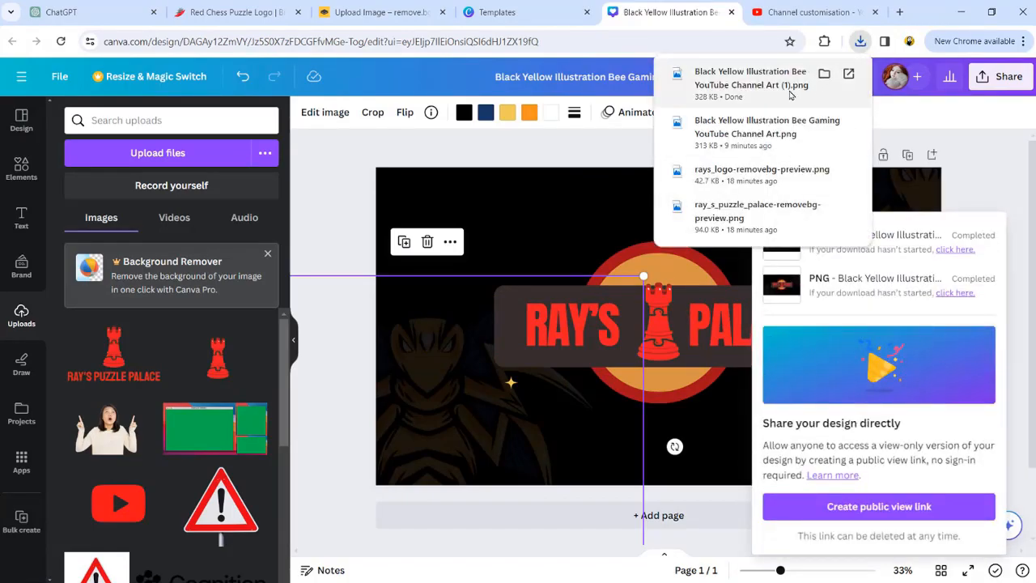
- Replace the channel banner with the revised Canva banner and fit its crop to the banner area
click(809, 12)
click(421, 437)
double_click(232, 130)
drag(209, 156, 218, 160)
drag(381, 280, 377, 275)
drag(481, 336, 484, 339)
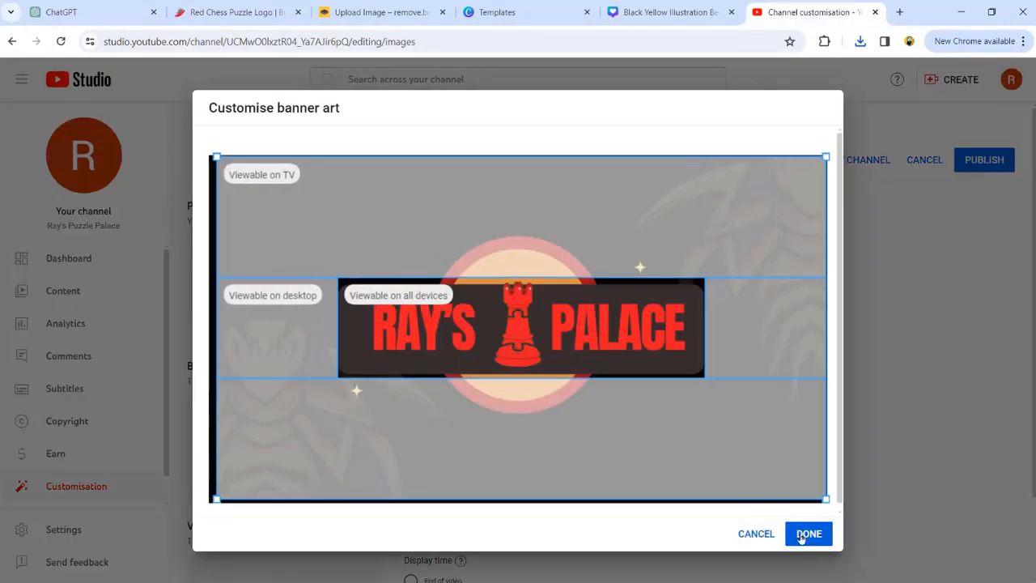
click(793, 534)
scroll(421, 502, down, 3)
click(421, 556)
click(459, 125)
double_click(461, 123)
click(757, 502)
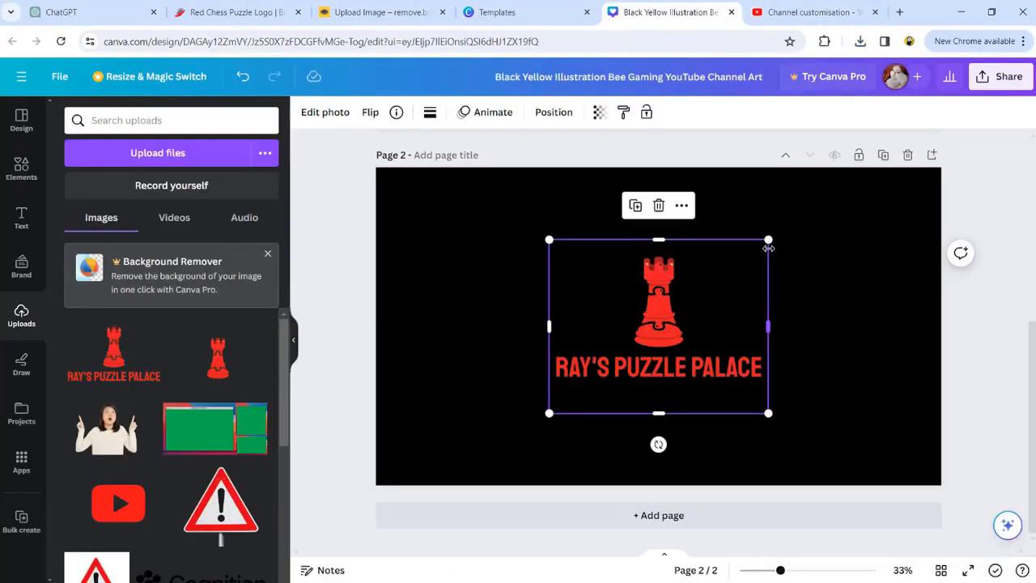
- In Canva, enlarge the rook logo on page 2 and download that page as a PNG
drag(762, 253, 762, 267)
click(858, 243)
click(1002, 79)
click(817, 429)
click(860, 326)
click(842, 392)
click(879, 500)
click(850, 389)
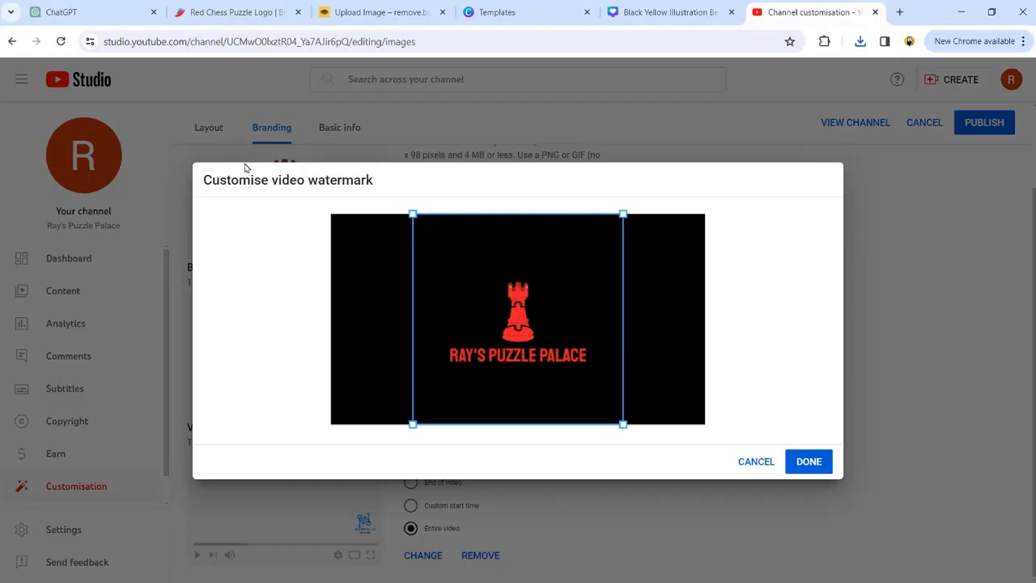
- Adjust the video watermark crop around the logo, confirm it, and publish the channel changes
drag(413, 216, 444, 248)
drag(507, 329, 489, 311)
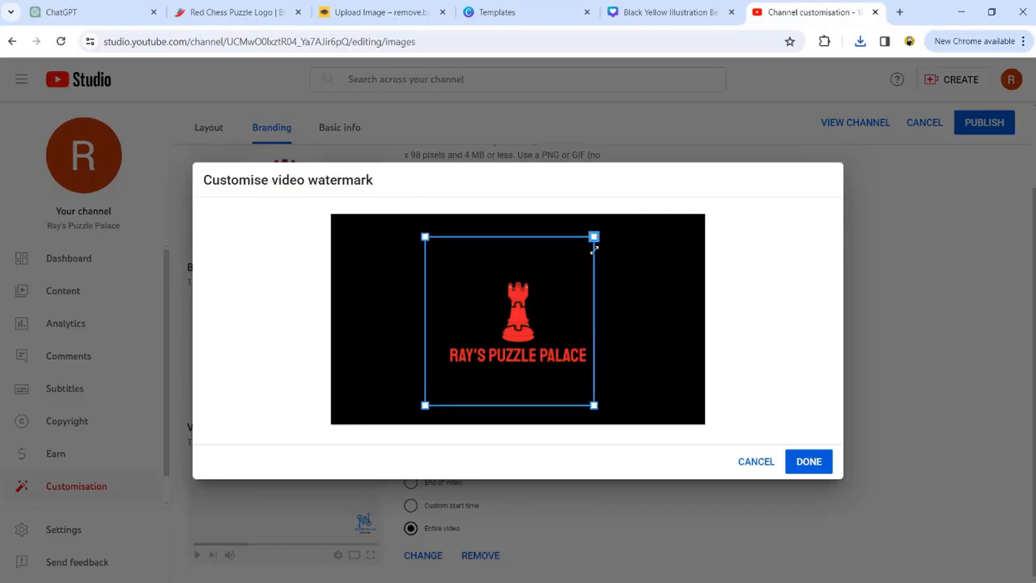
click(808, 462)
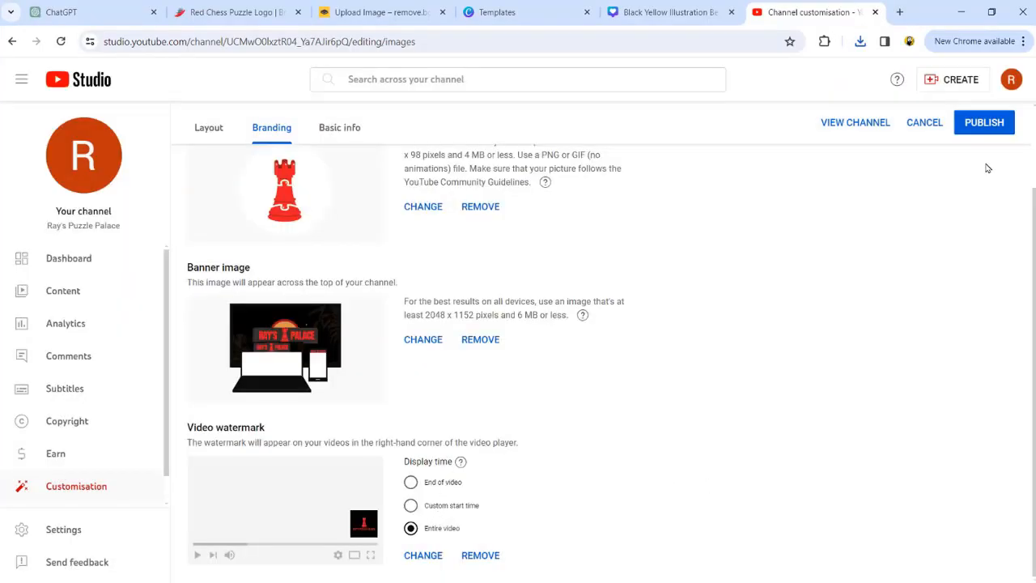
click(991, 125)
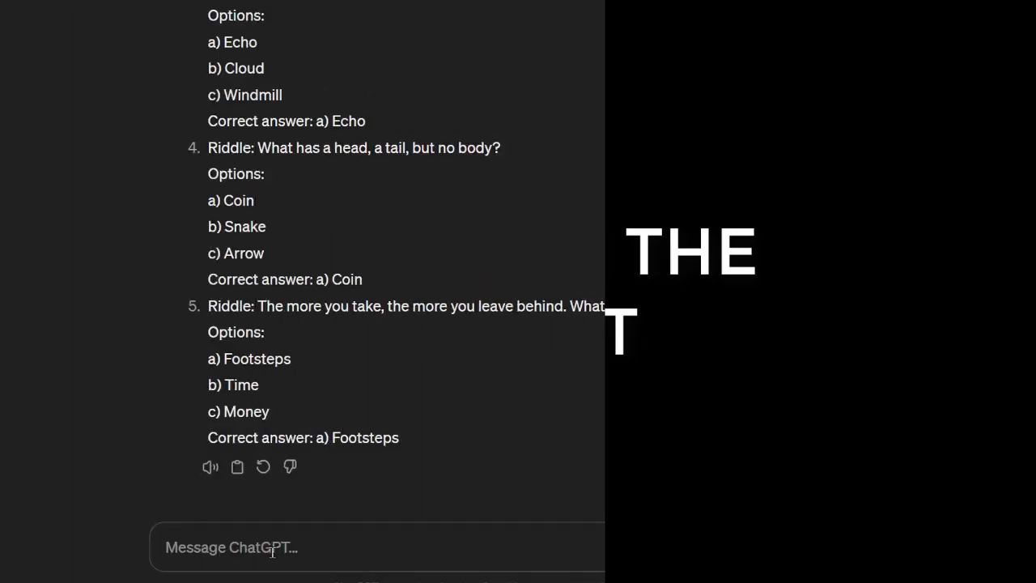
- Write a ChatGPT prompt asking for five easy riddles with three options in a Title | Hook | Body | Option 1 | Option 2 | Option 3 | Answer table
text(As a renowned riddles expert, your task)
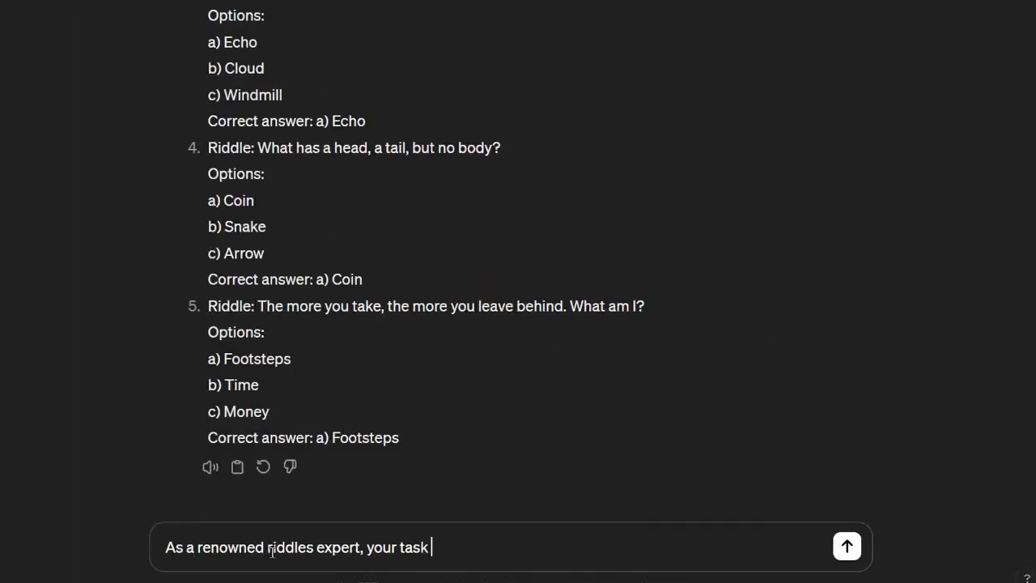
text( is to create five and interesting quick riddles for your au)
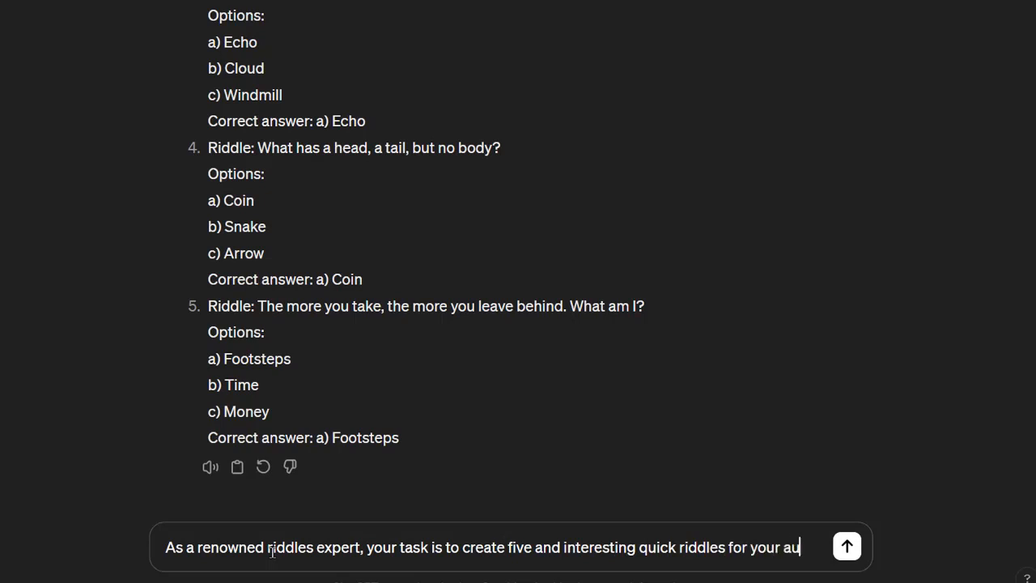
text(diences to solve. The riddles should be easy enough to engage and entertain the participants Each ri)
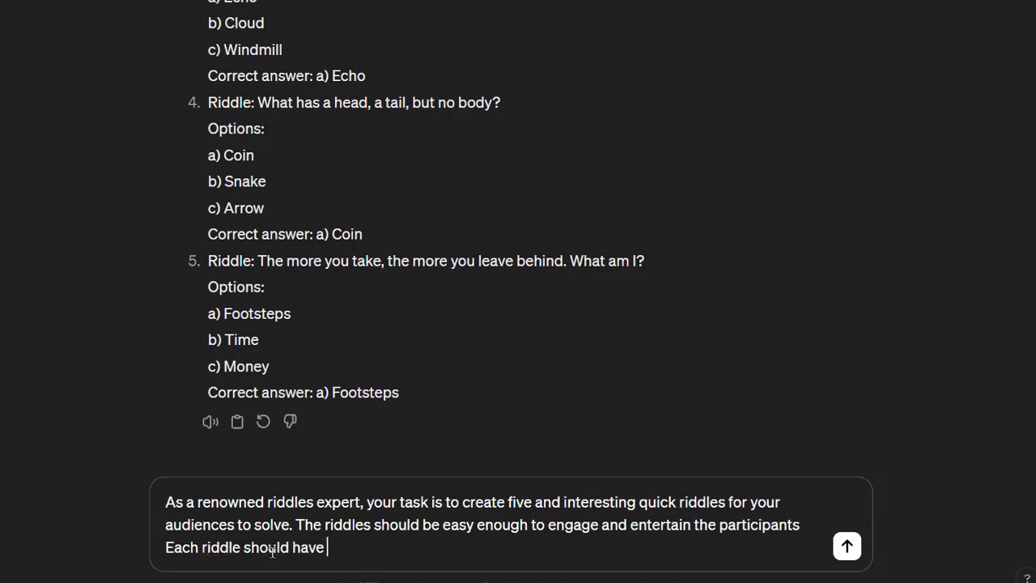
text(ddle should have three options and only one correct answer)
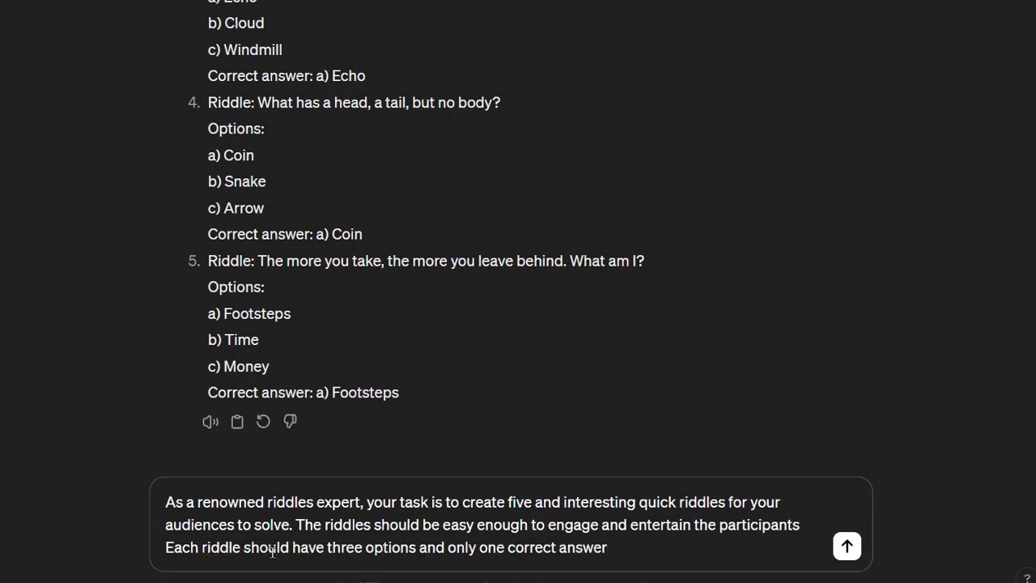
text(. Please follow the table format provid)
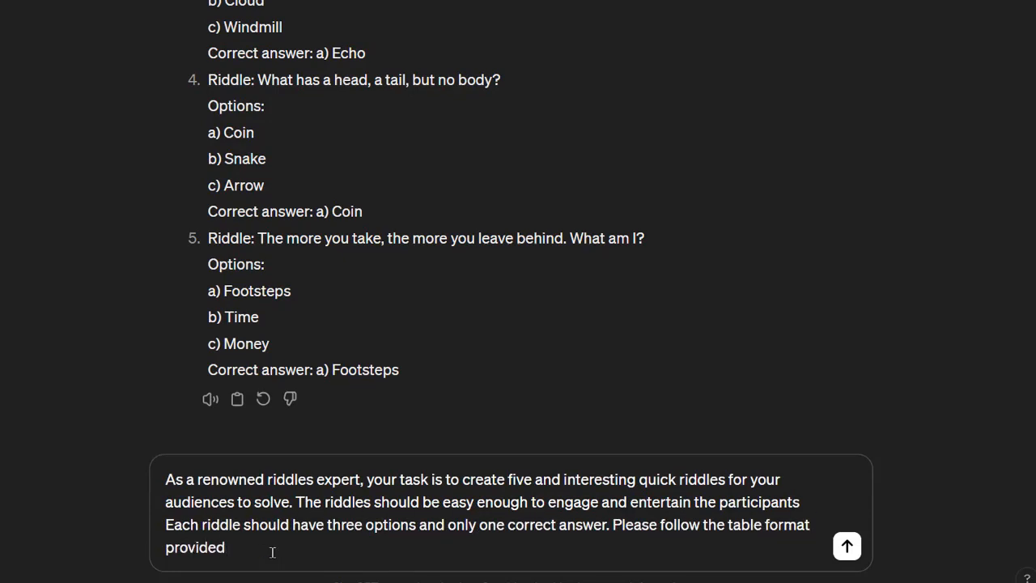
text(ed bellow to present your riddles:)
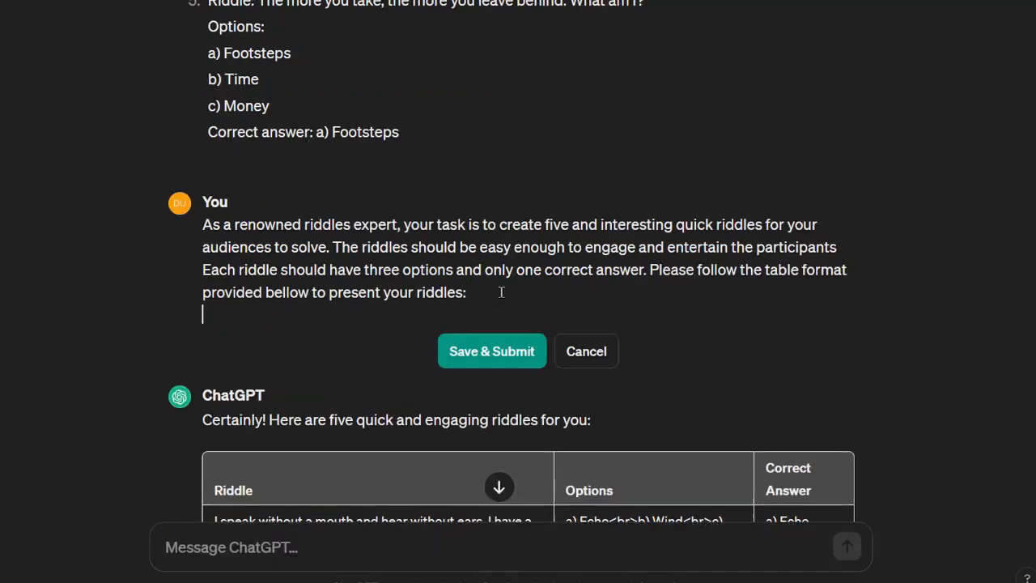
scroll(526, 300, up, 2)
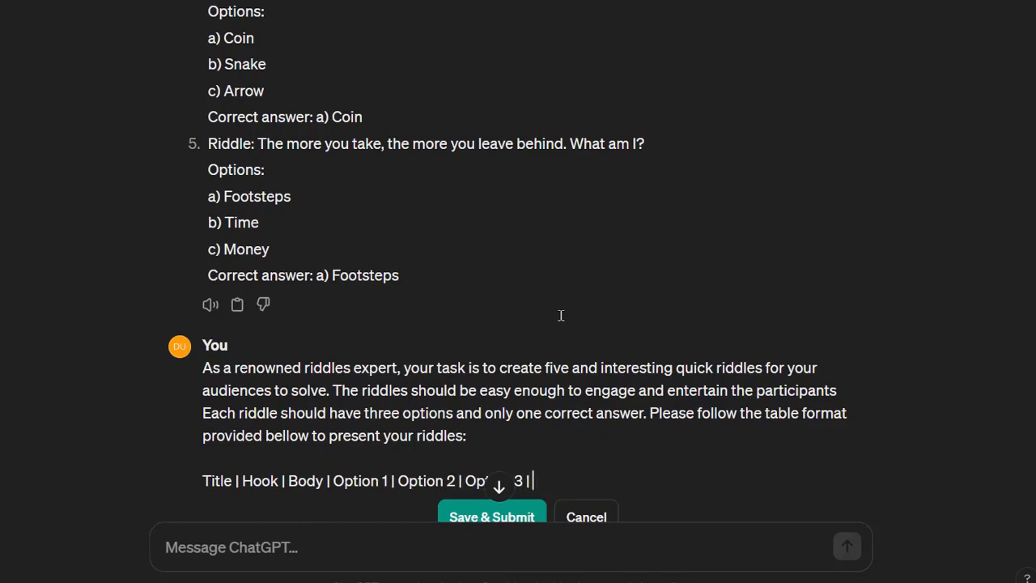
key(Return)
key(Return)
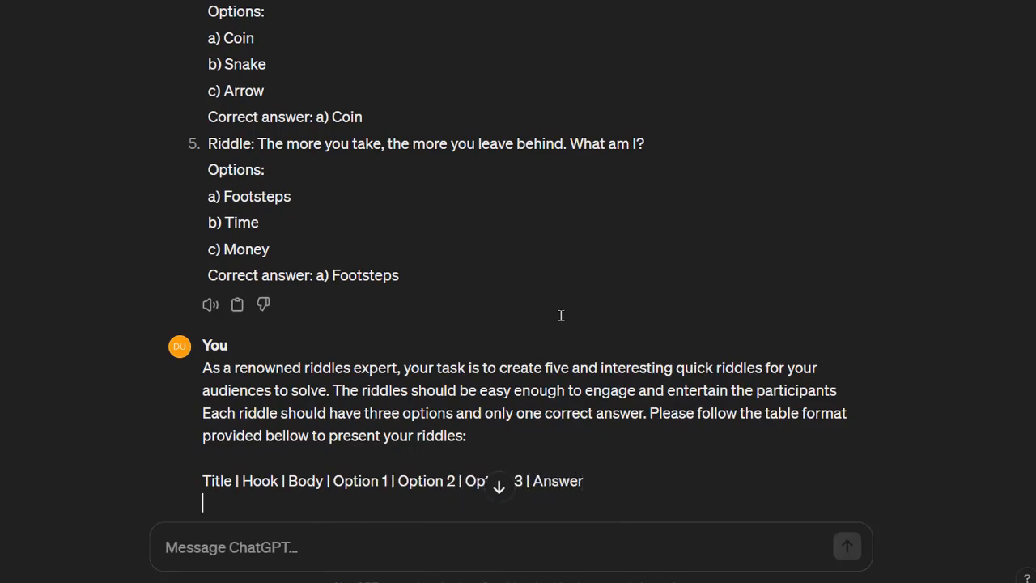
- Add an example with Title: Fun Riddles 101, Hook: Can You Crack This ?, and Body: What has keys but can't open locks?
text(For example)
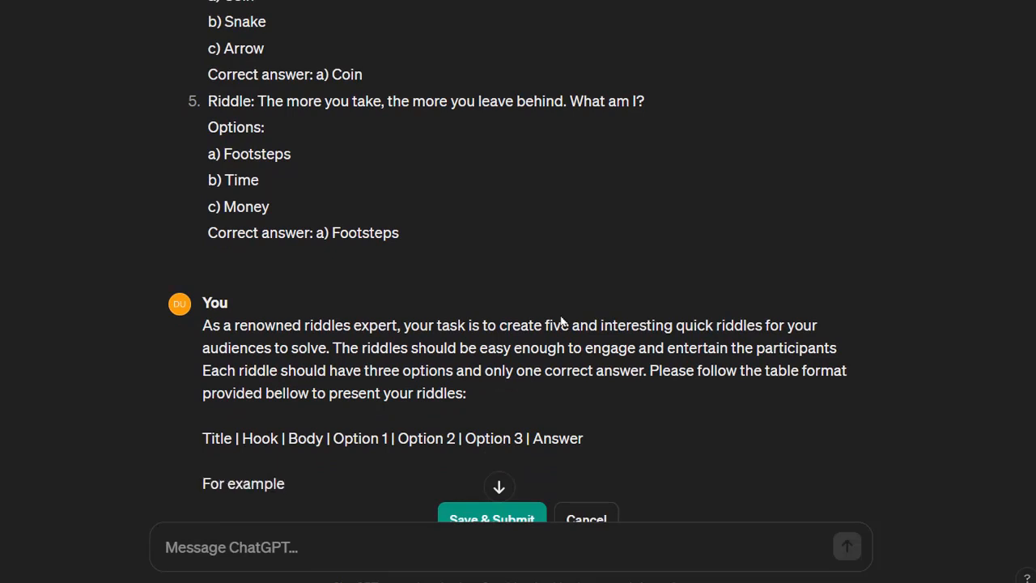
text(:)
key(Return)
key(Return)
text(Title: Fun Riddles 101)
key(Return)
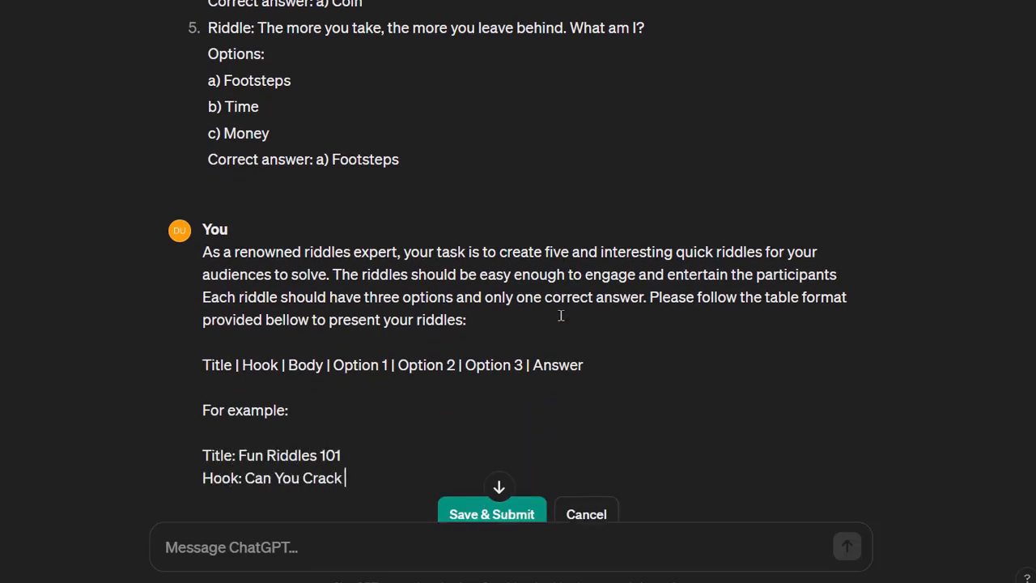
key(Return)
text(Body: What has keys but can't open locks?)
scroll(561, 316, down, 2)
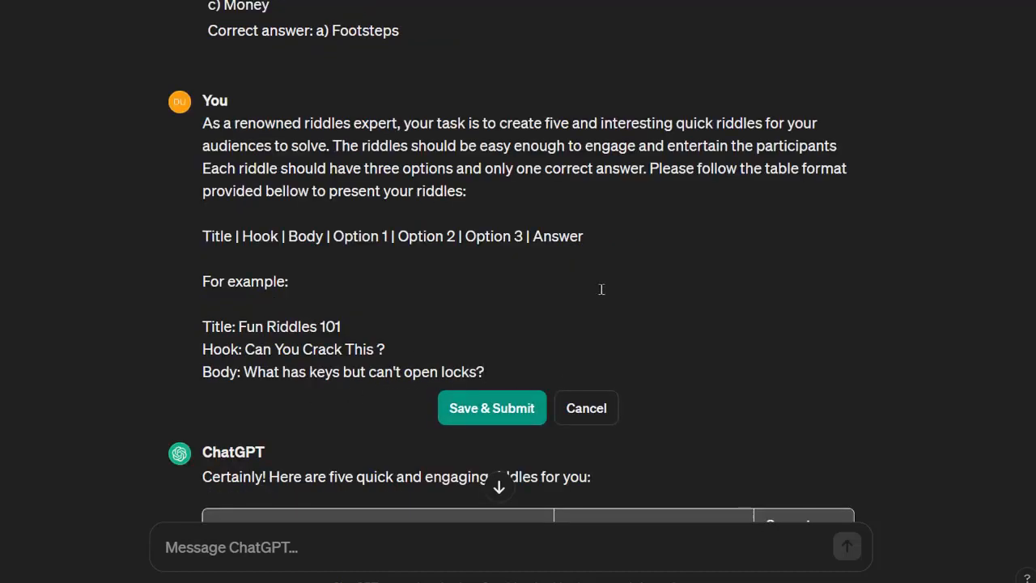
- Add example options A keyboard, A piano, A treasure chest and the answer A keyboard
key(Return)
text(Option 1:  A keyboard)
key(Return)
scroll(285, 320, down, 1)
text(OPtion 2:  A piano)
scroll(285, 319, down, 1)
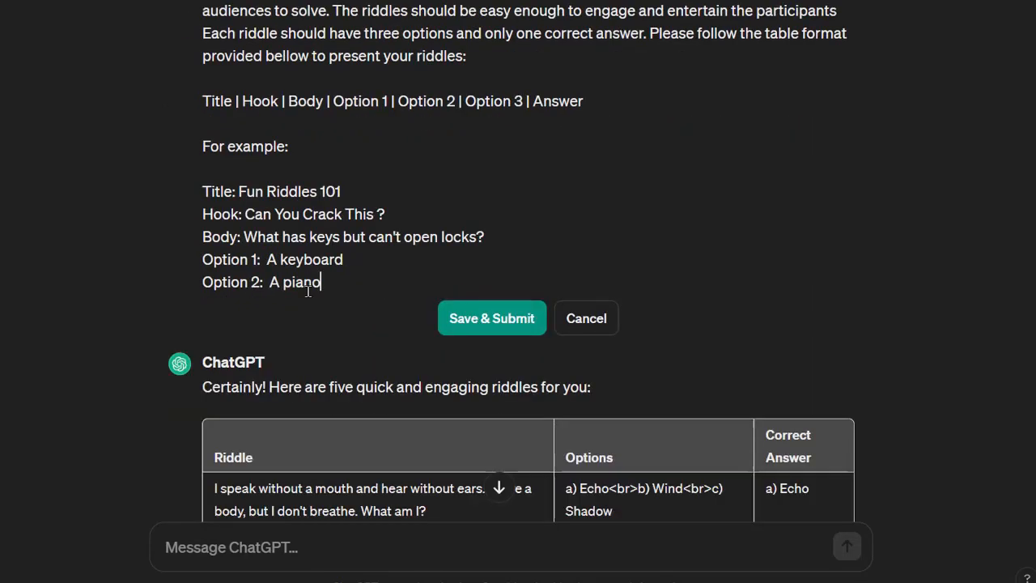
key(Return)
text(Option 3:  A treasure chest)
key(Return)
key(Return)
scroll(502, 384, up, 1)
text(Answer: A keyboard)
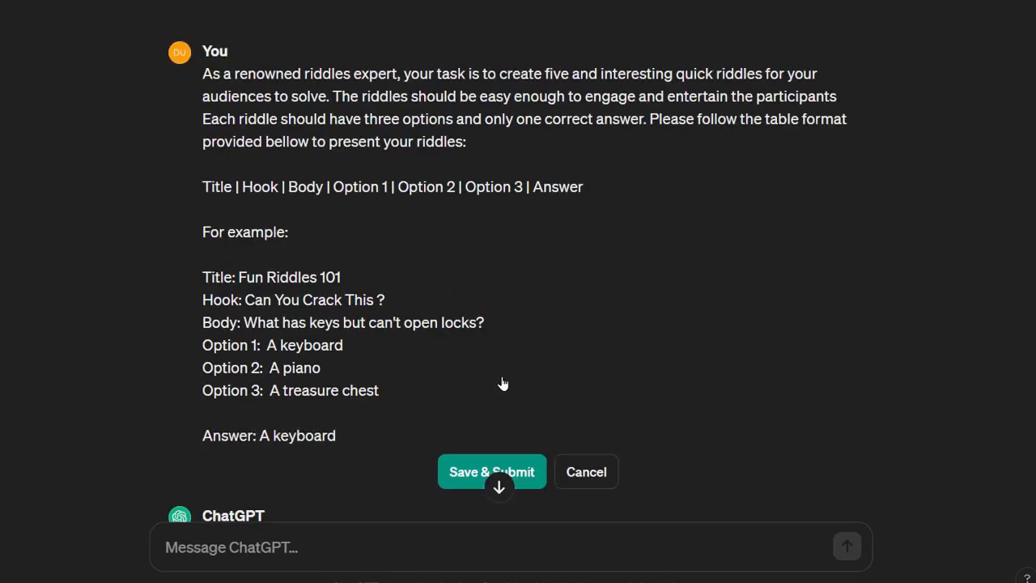
- Finish the prompt asking for well-crafted, engaging riddles with a satisfying solution, and submit it
key(Return)
key(Return)
text(Please ensure that your riddles are well-c)
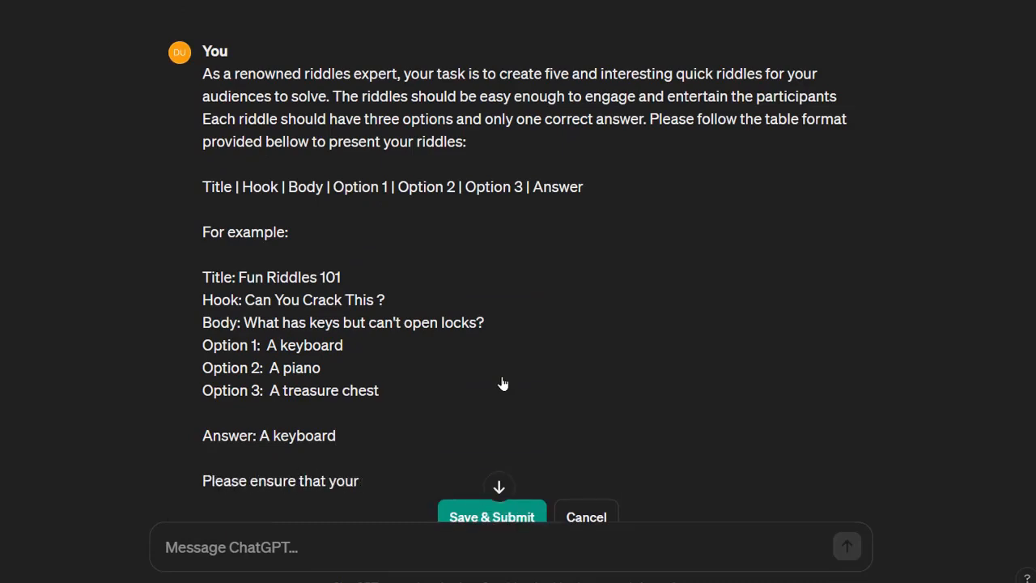
text(ging, and provide a satisfying solution.)
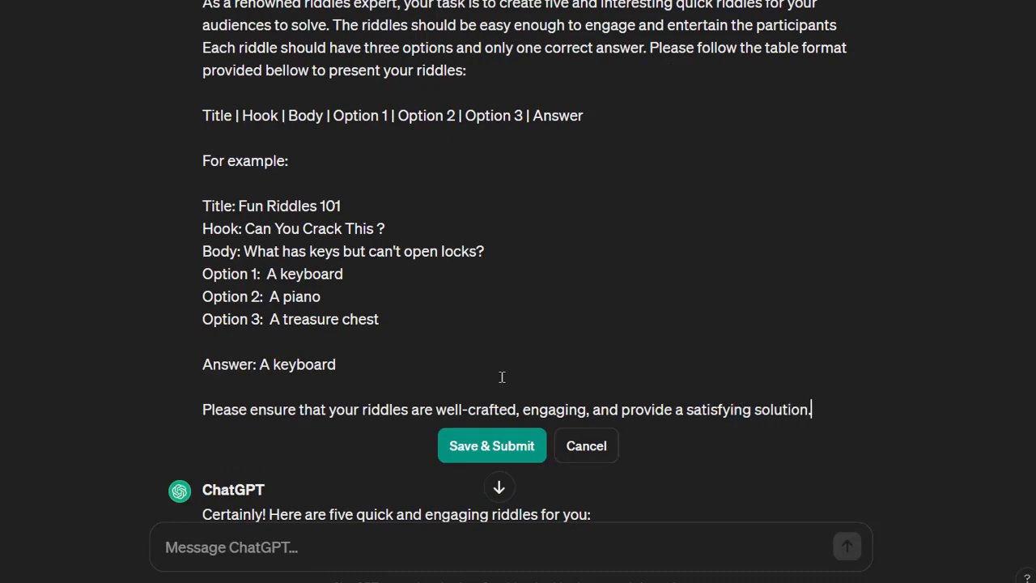
key(Return)
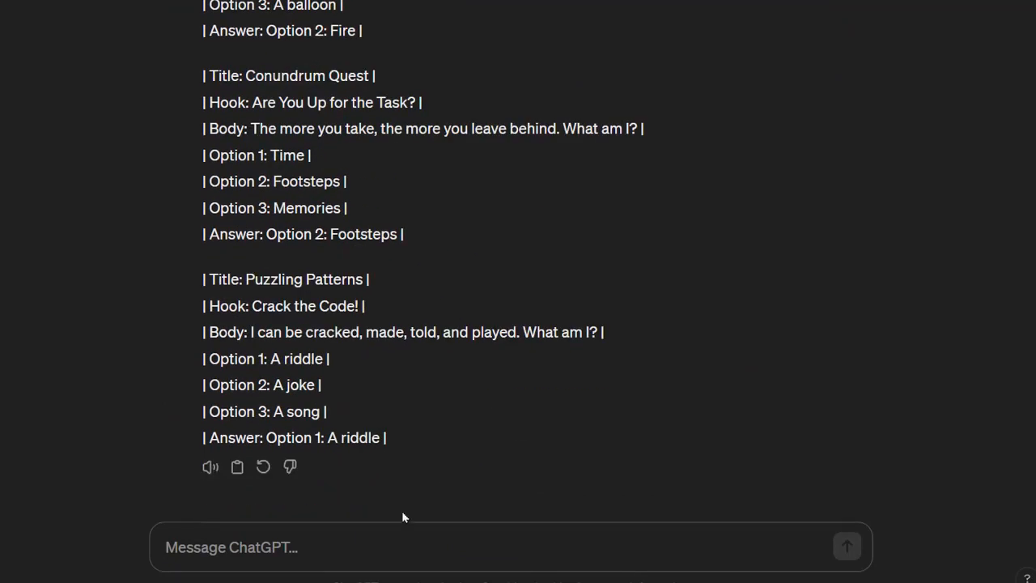
- Ask ChatGPT to put the riddles into a chart
text(can you put this a chart please)
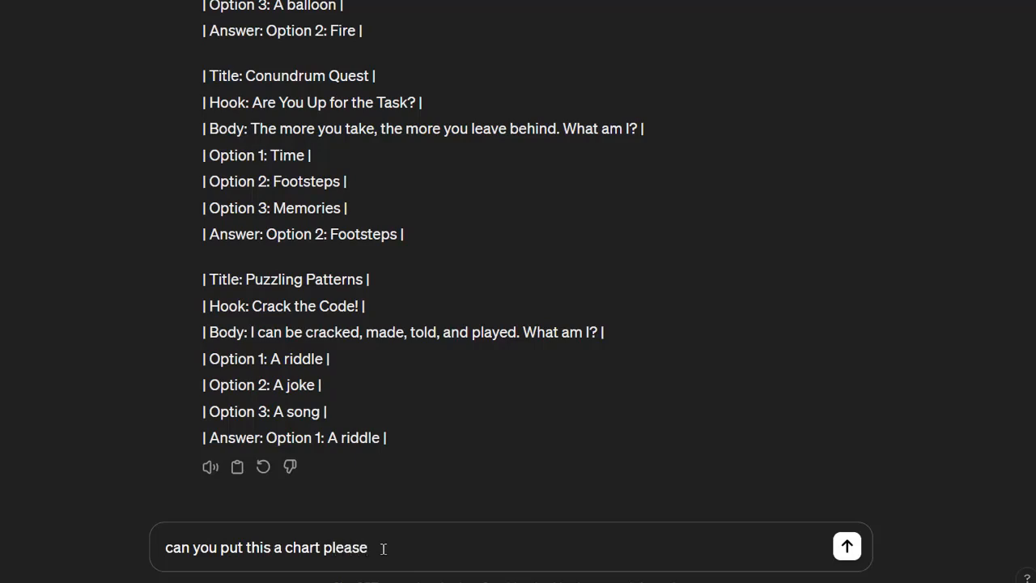
key(Return)
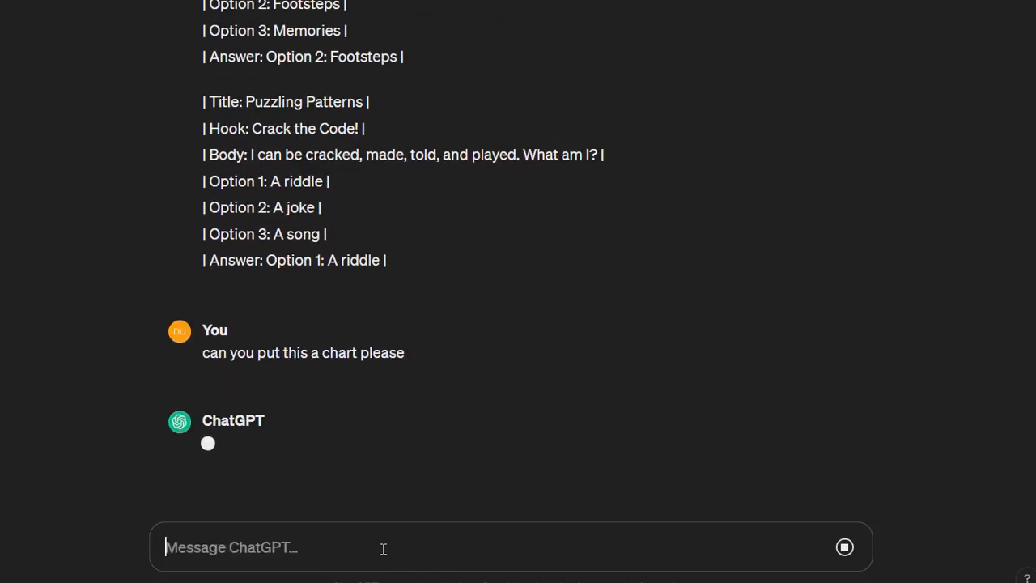
scroll(477, 398, down, 3)
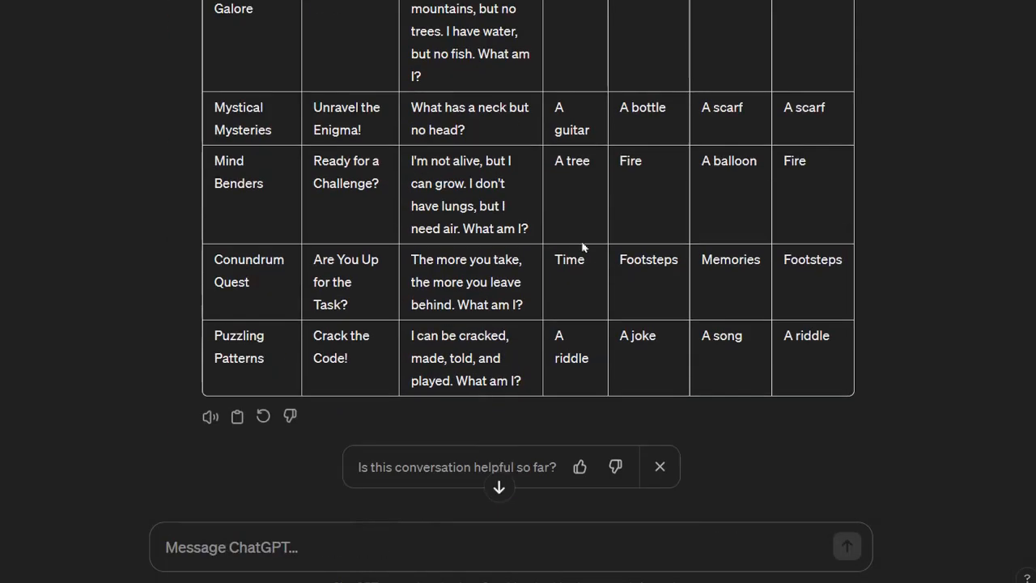
scroll(634, 215, up, 1)
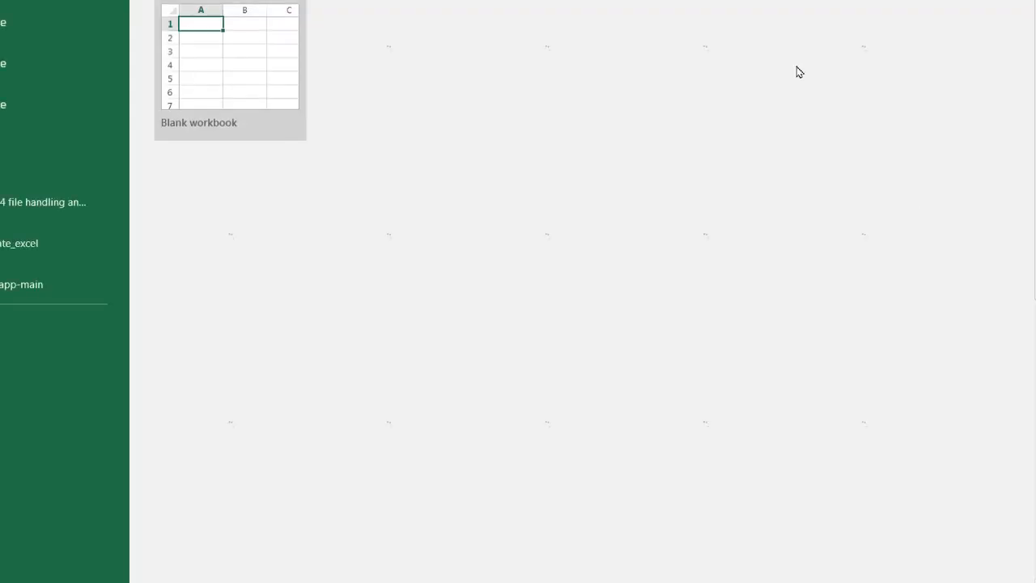
- Switch to Excel and examine the riddle spreadsheet's columns and rows
key(alt+Tab)
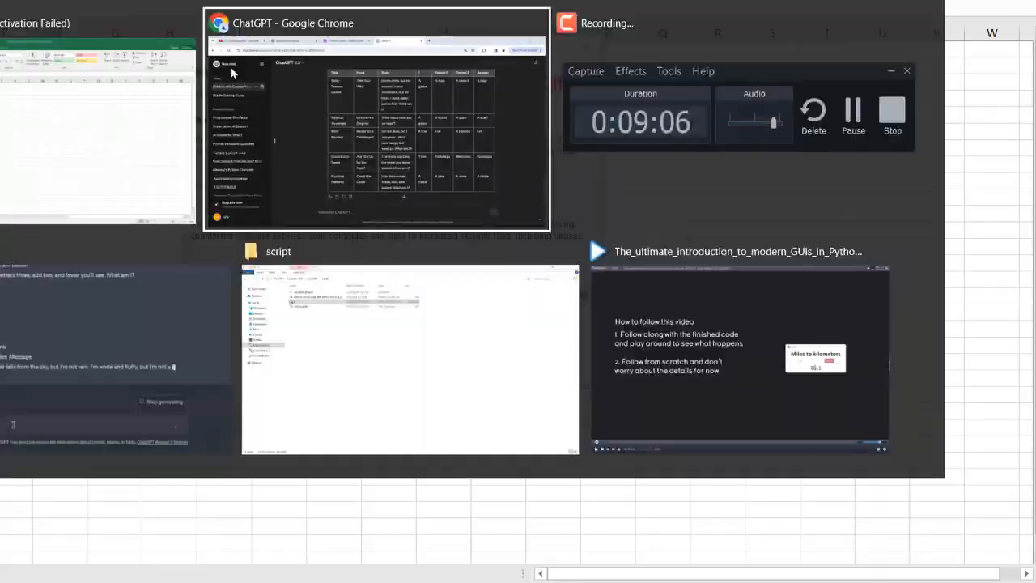
drag(206, 9, 788, 461)
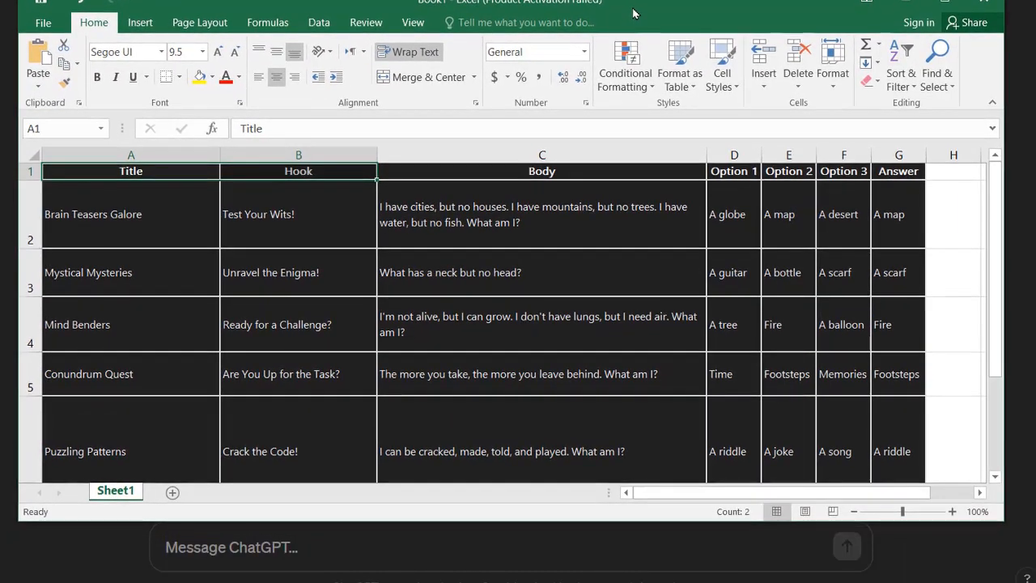
click(136, 170)
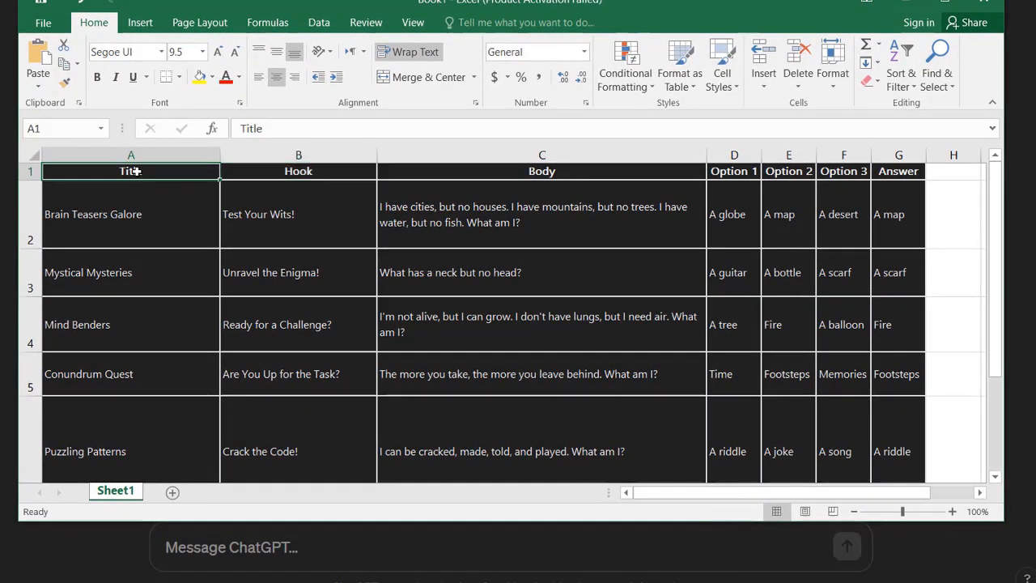
click(316, 173)
click(493, 183)
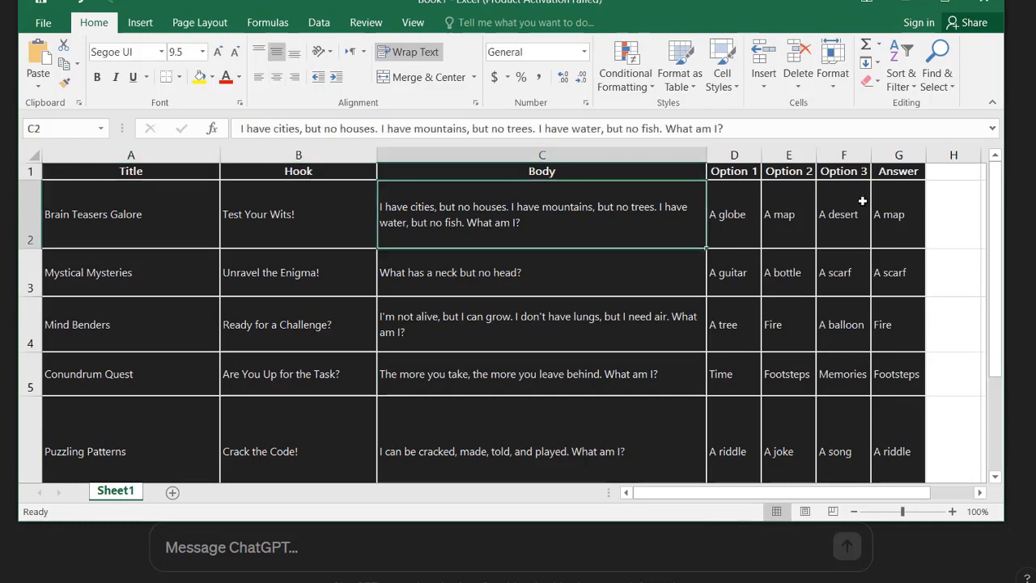
scroll(714, 321, down, 20)
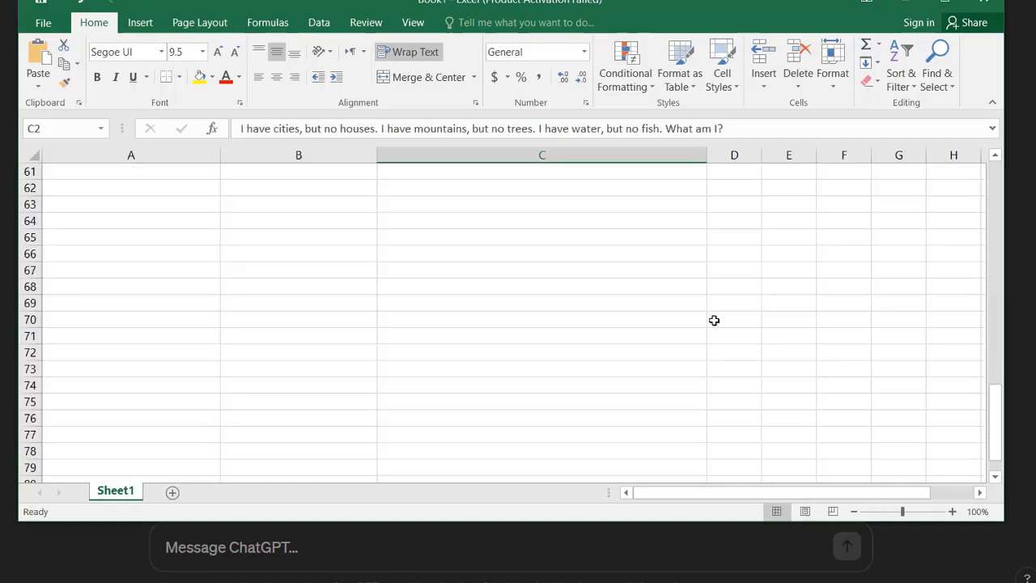
scroll(714, 321, up, 20)
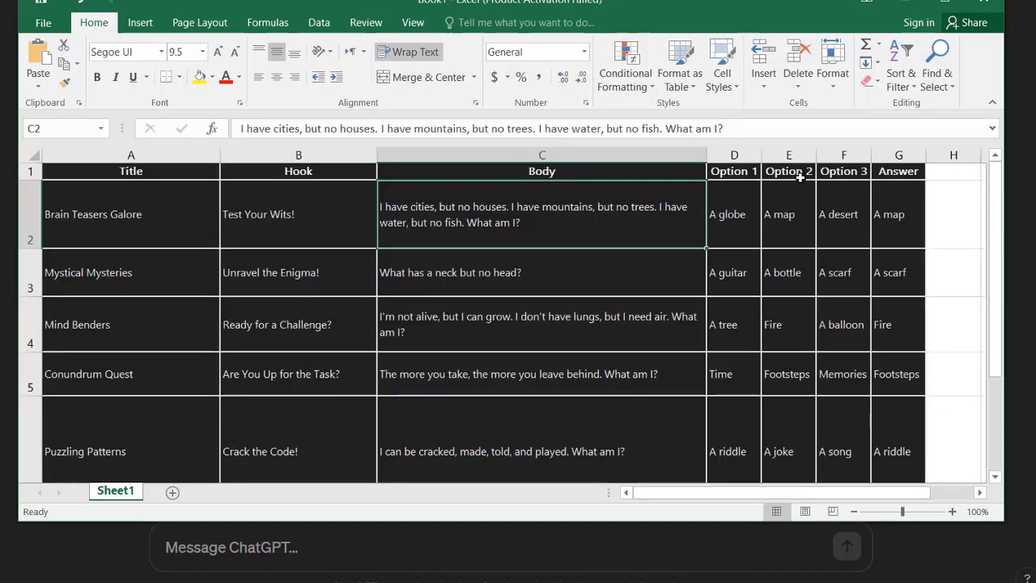
- Back in ChatGPT, request 200 more similar riddles in a chart
click(451, 549)
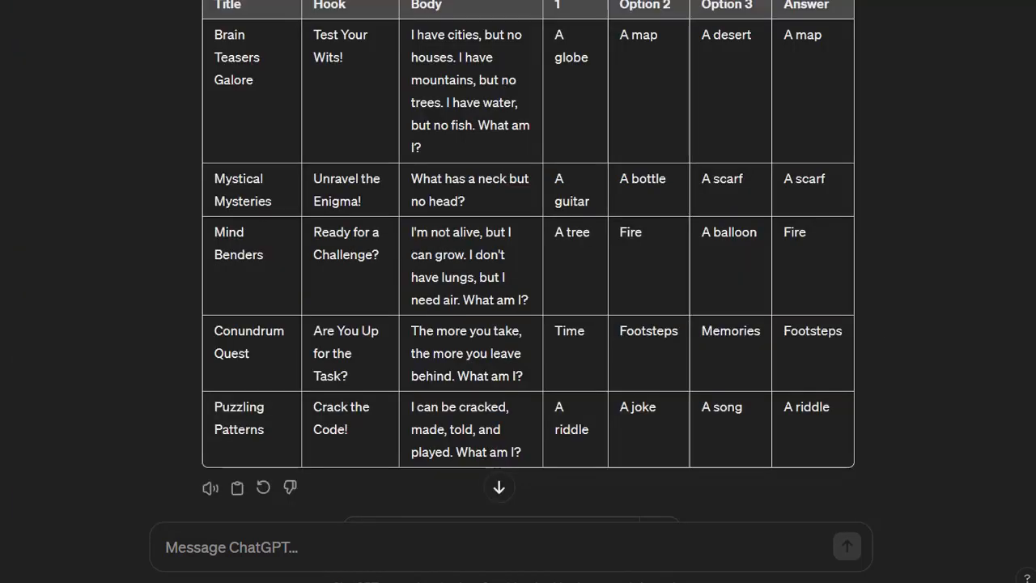
scroll(451, 549, up, 2)
text(Create)
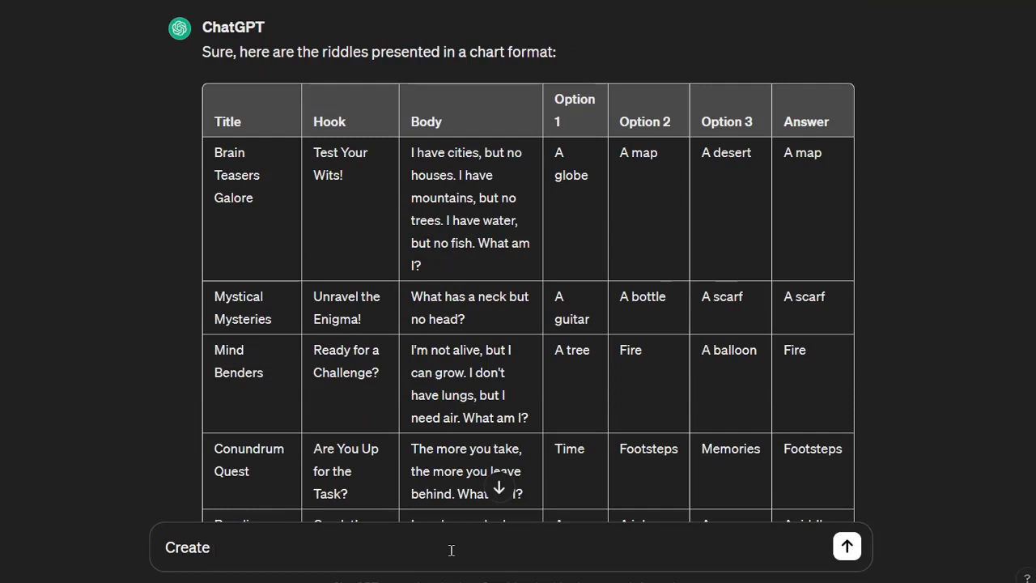
text( 200 more similar riddles in chart)
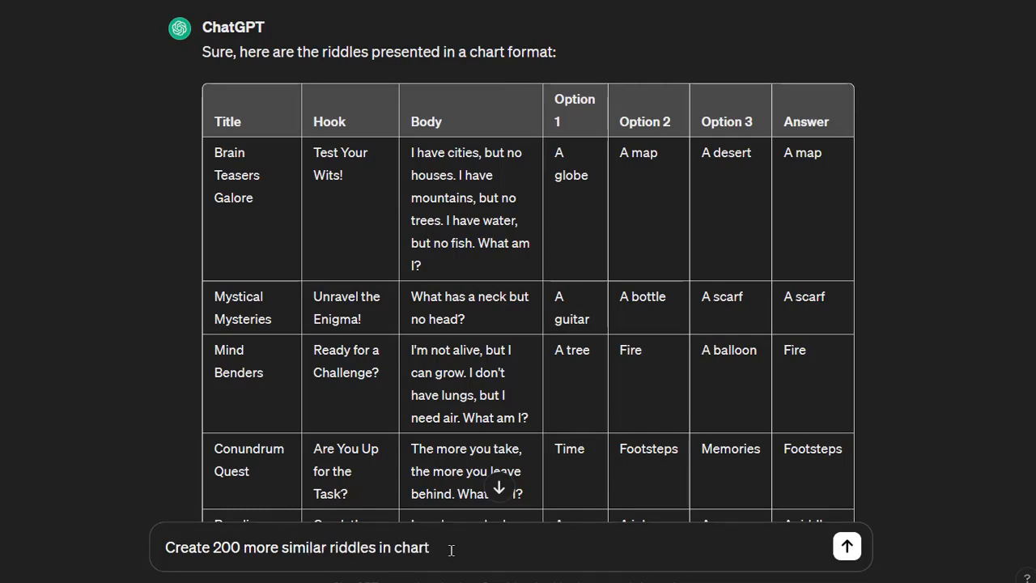
key(Return)
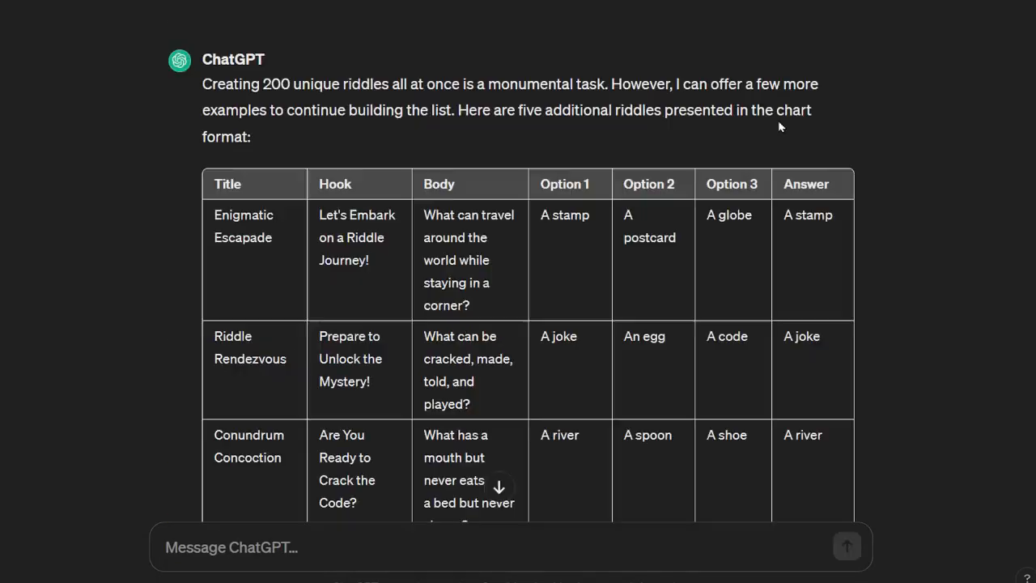
- Prompt ChatGPT twice with continue to keep generating more riddles in chart form
scroll(781, 126, down, 5)
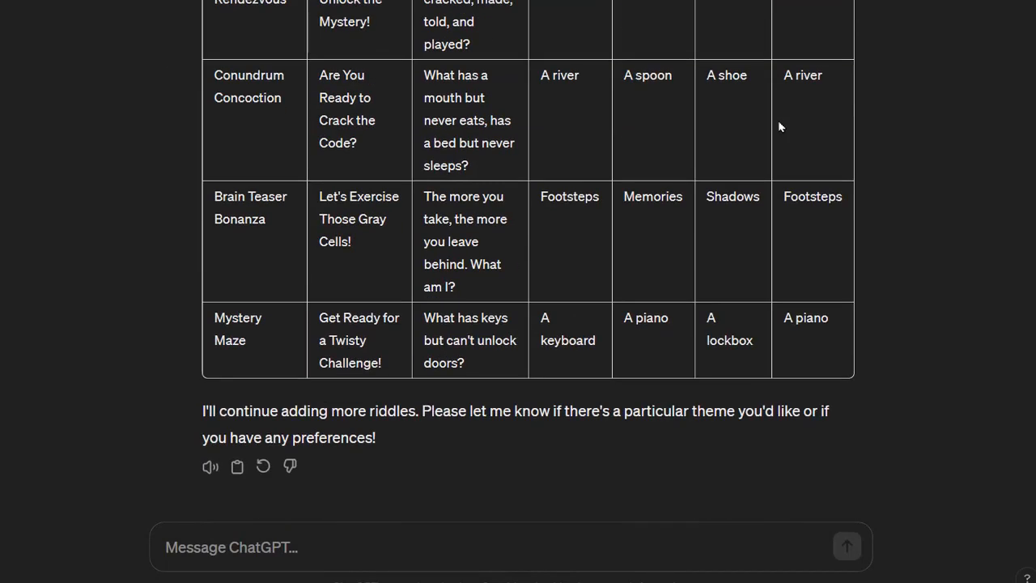
click(404, 546)
text(continue please)
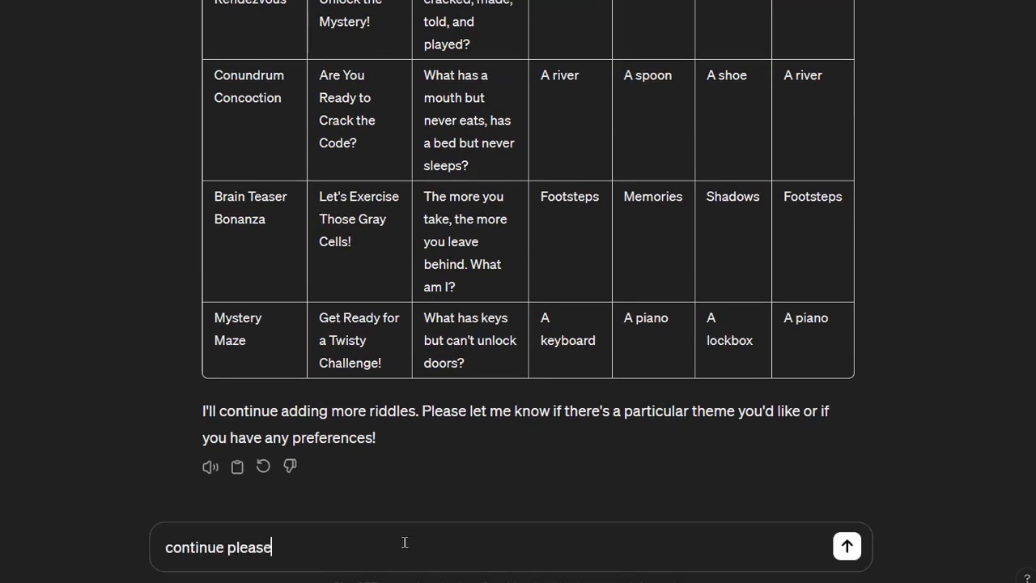
key(Return)
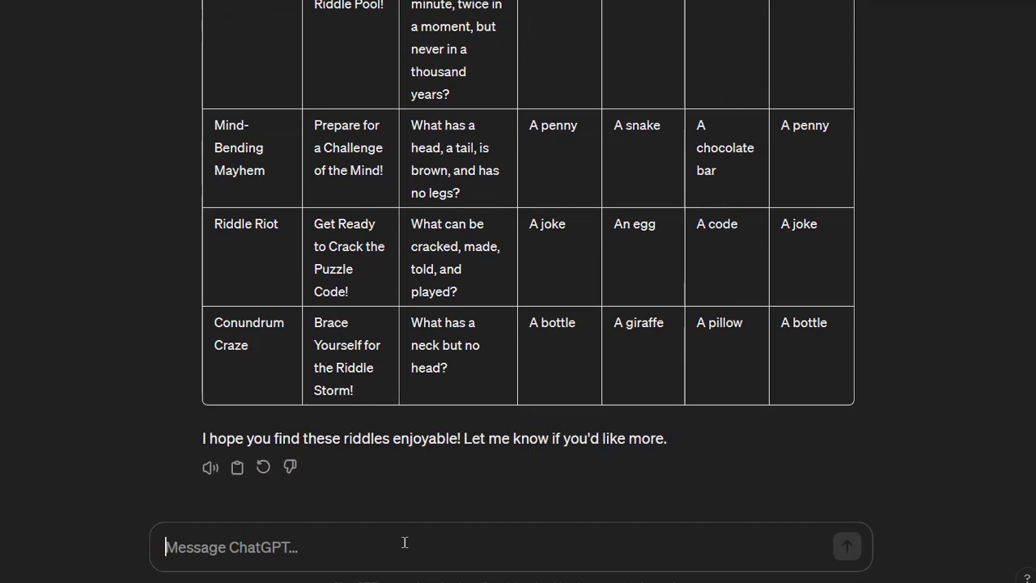
text(continue)
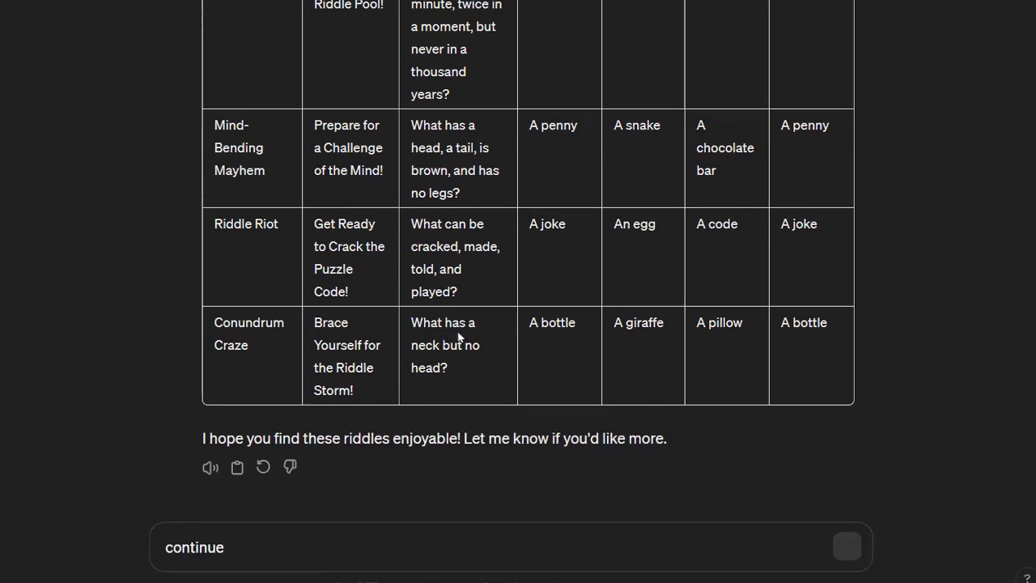
key(Return)
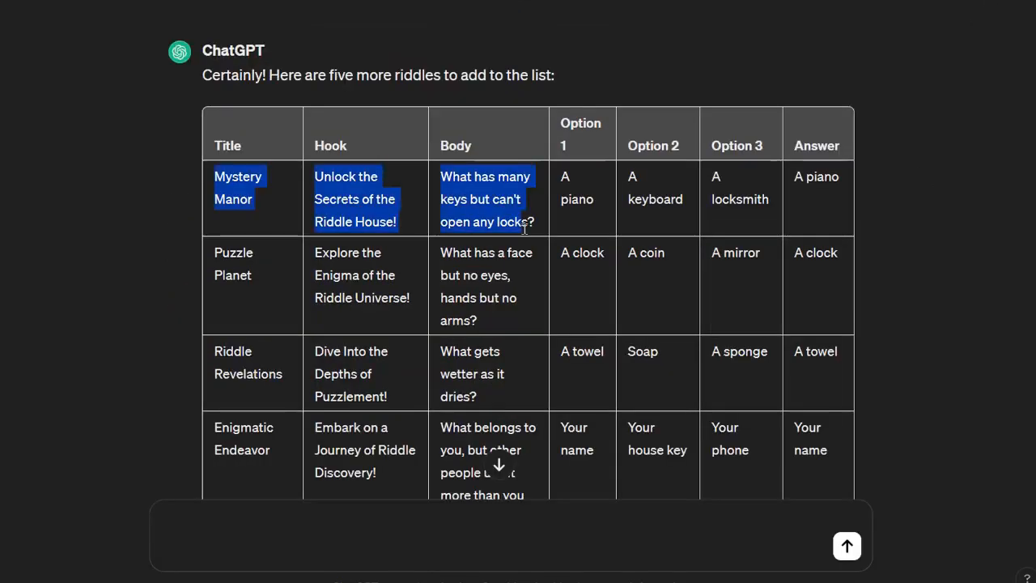
- Select the newly generated riddle tables in ChatGPT's responses and paste them
drag(502, 234, 847, 419)
scroll(847, 419, down, 2)
scroll(847, 419, down, 10)
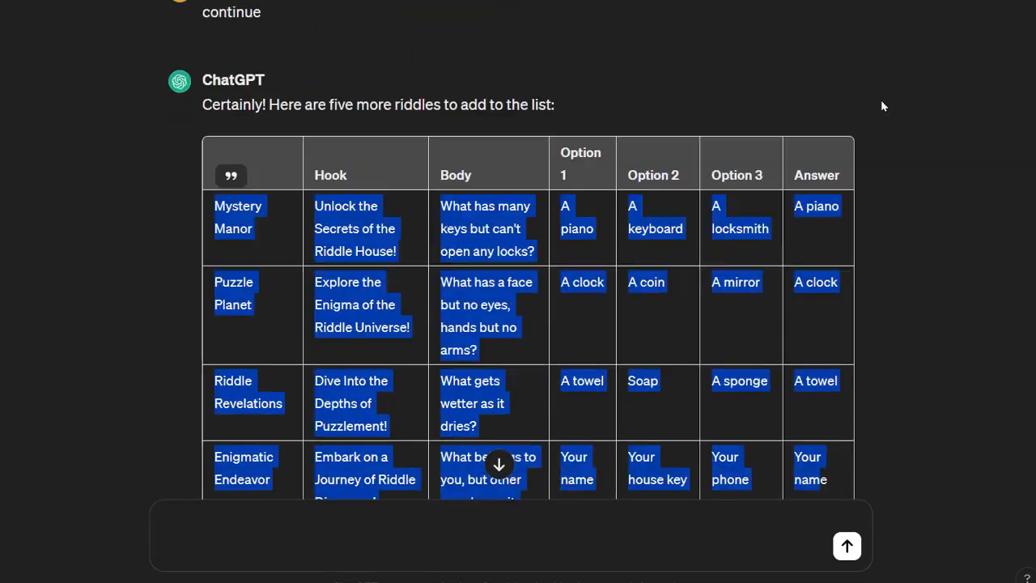
scroll(881, 99, down, 3)
key(shift+Down)
key(shift+Down)
key(shift+Down)
key(shift+Down)
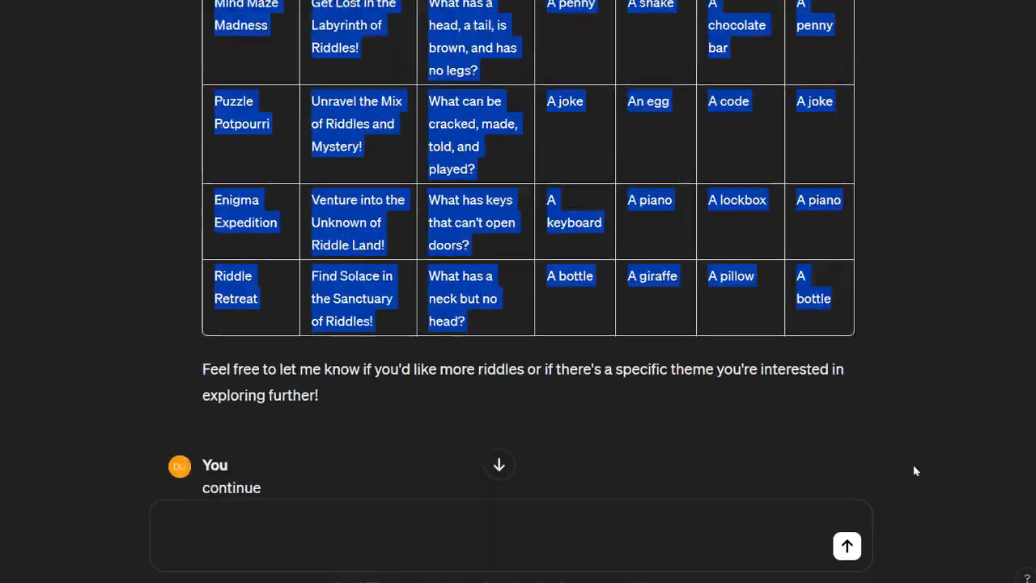
scroll(890, 340, down, 5)
click(212, 254)
drag(213, 255, 847, 373)
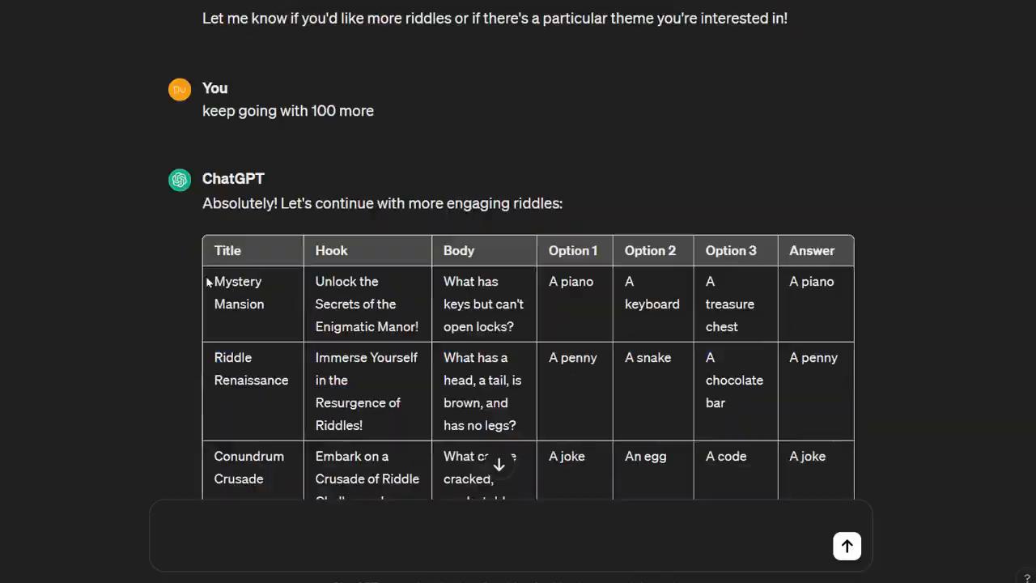
drag(206, 280, 841, 305)
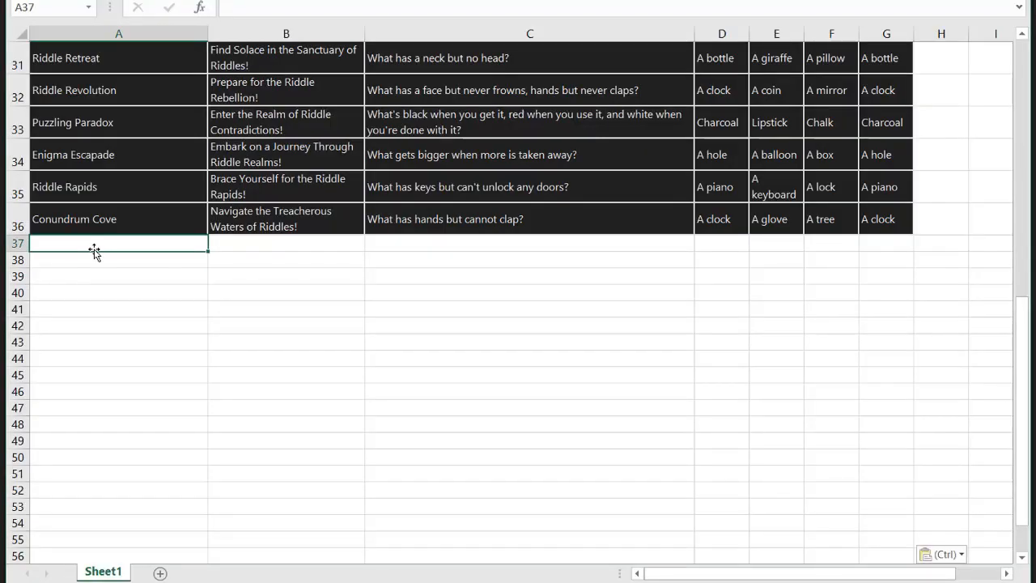
key(ctrl+v)
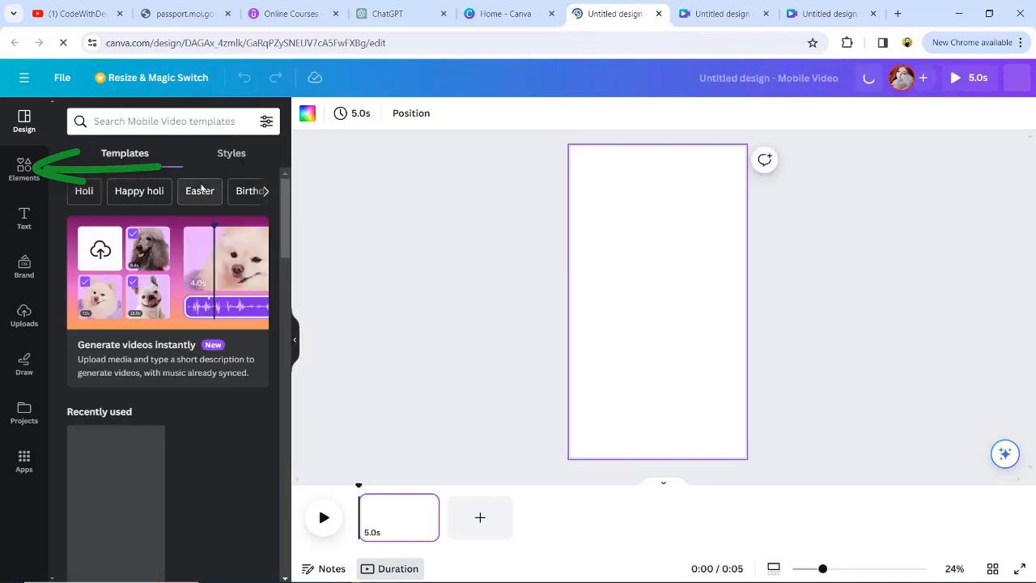
- Search Canva elements for video and add a sunset video clip to the page
click(25, 166)
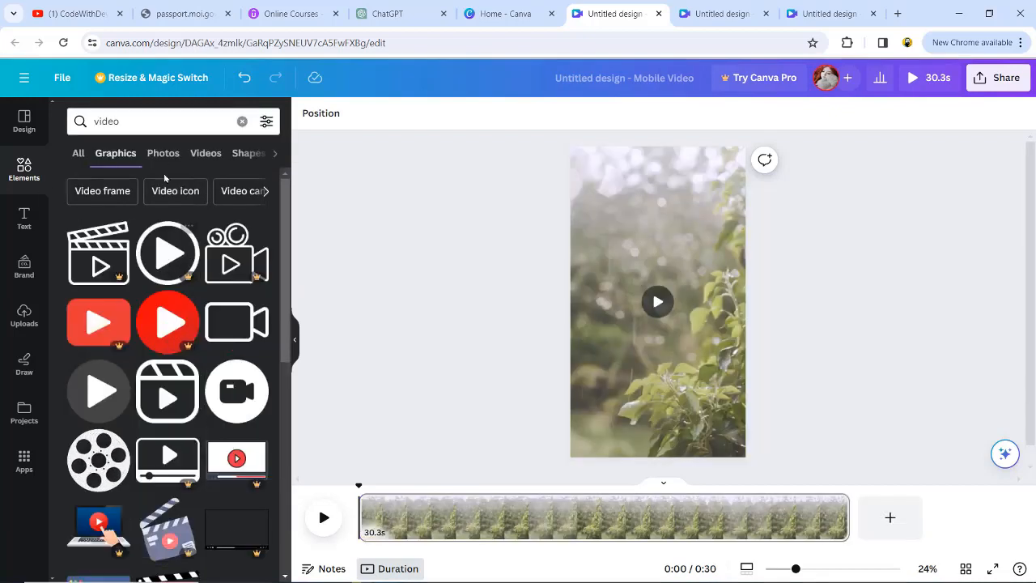
click(204, 154)
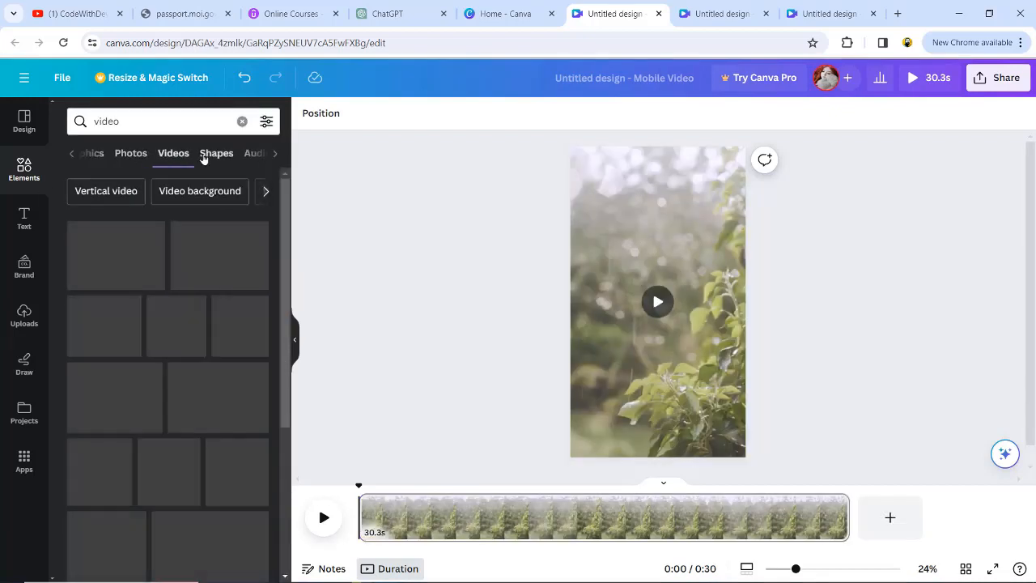
scroll(169, 433, down, 10)
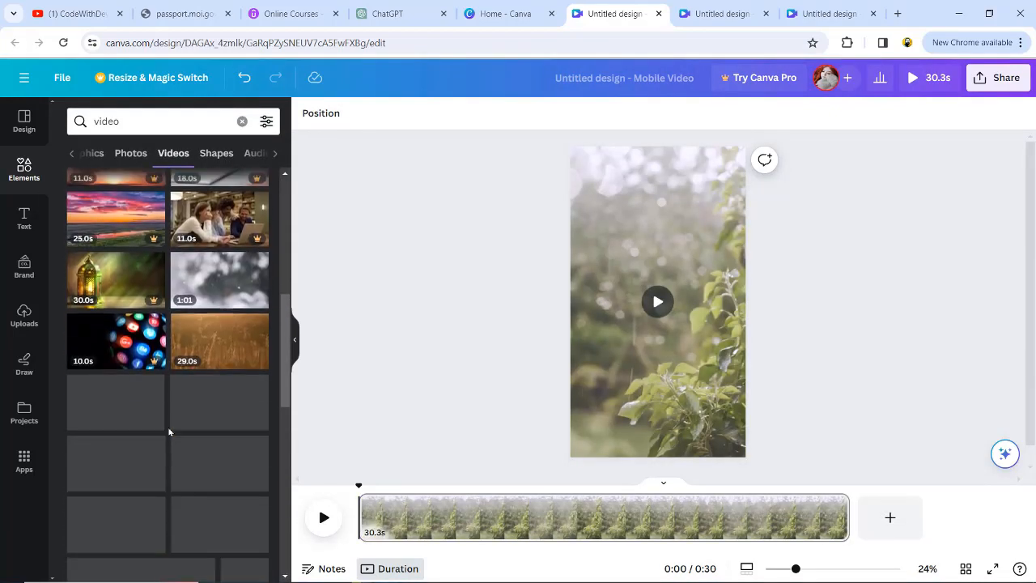
scroll(169, 432, down, 3)
drag(243, 340, 647, 276)
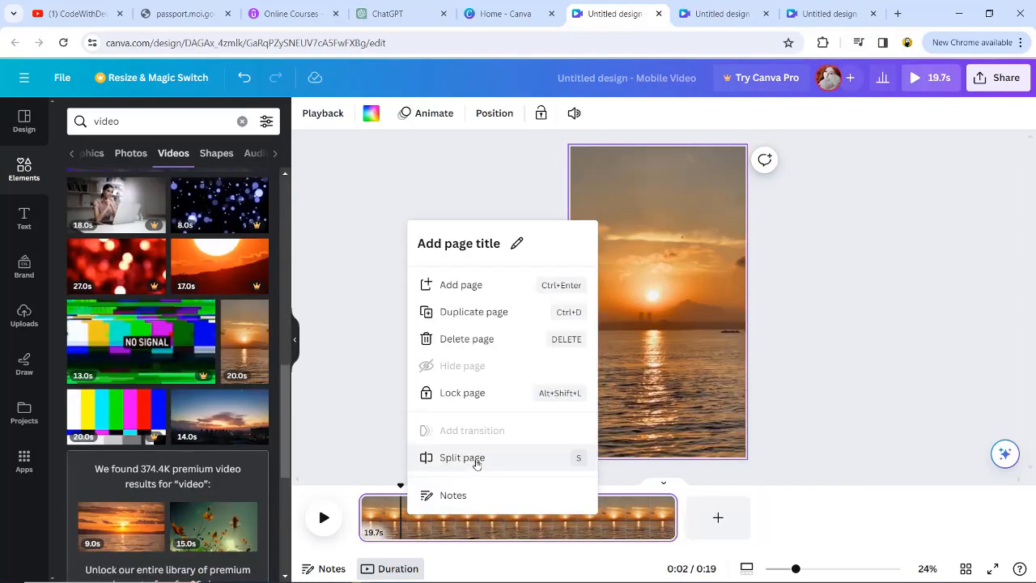
- Mute the sunset video's audio
click(517, 247)
click(492, 174)
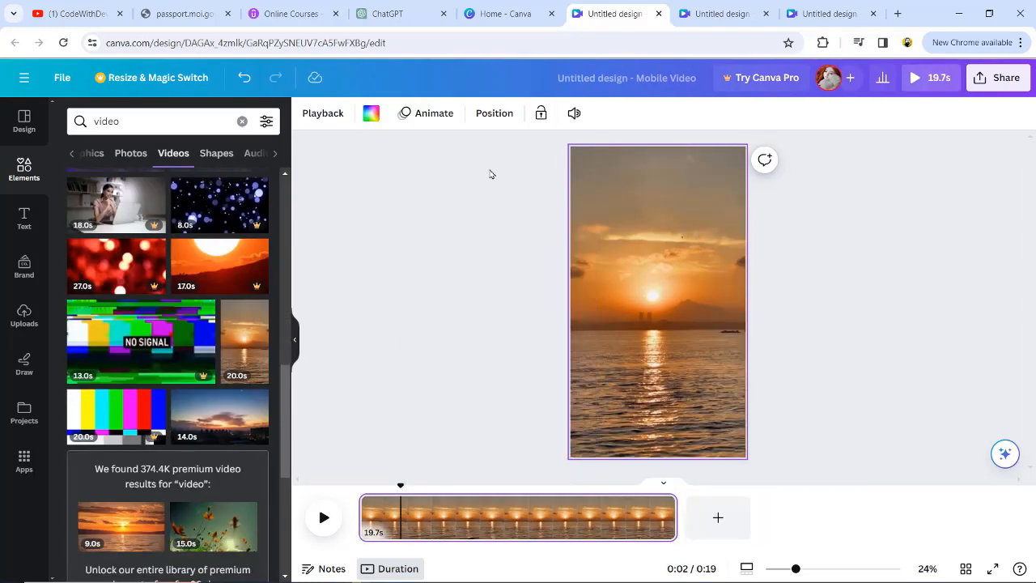
click(578, 111)
click(558, 154)
click(378, 266)
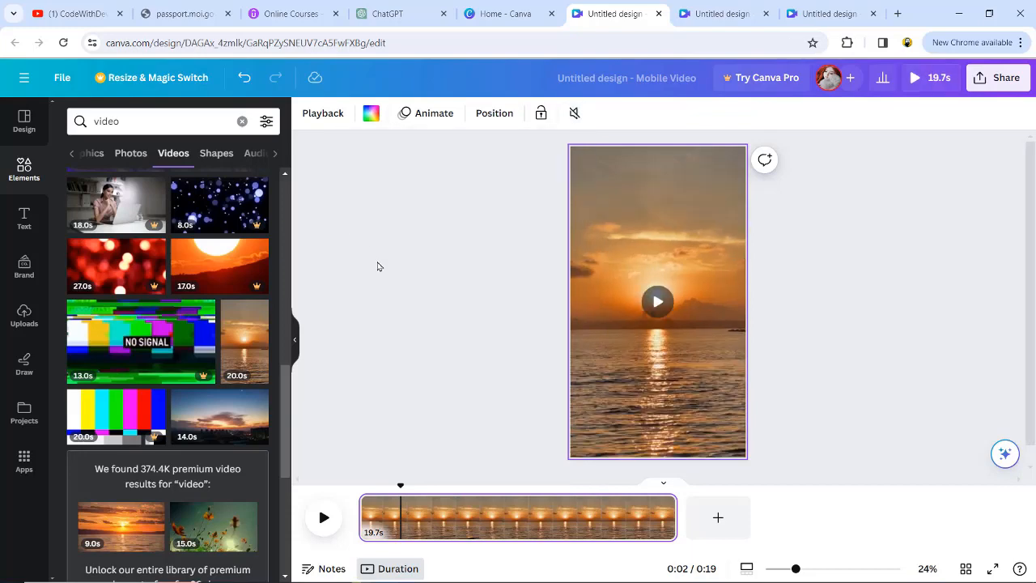
- Preview the video's playback on the timeline
click(324, 518)
click(472, 516)
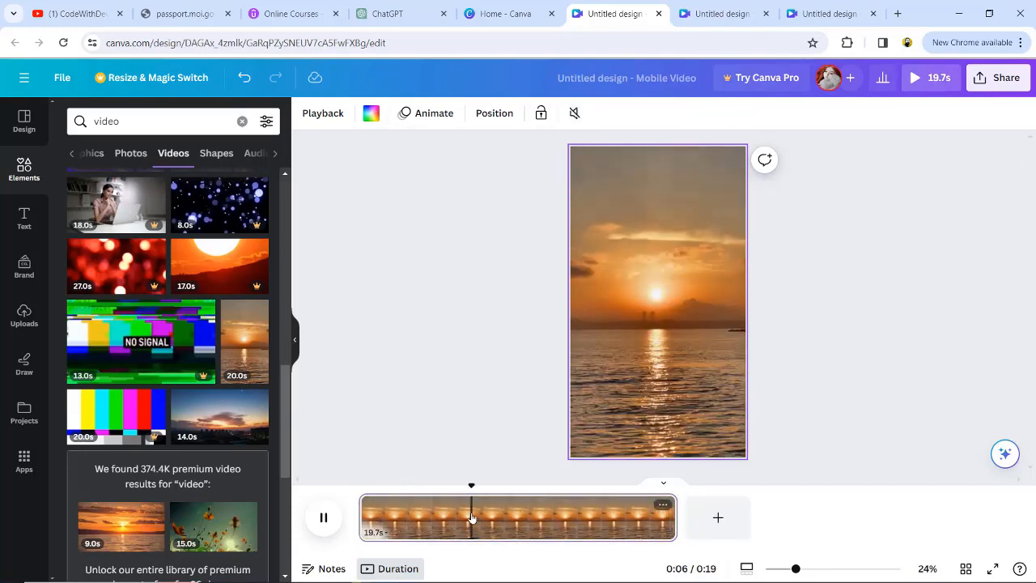
key(space)
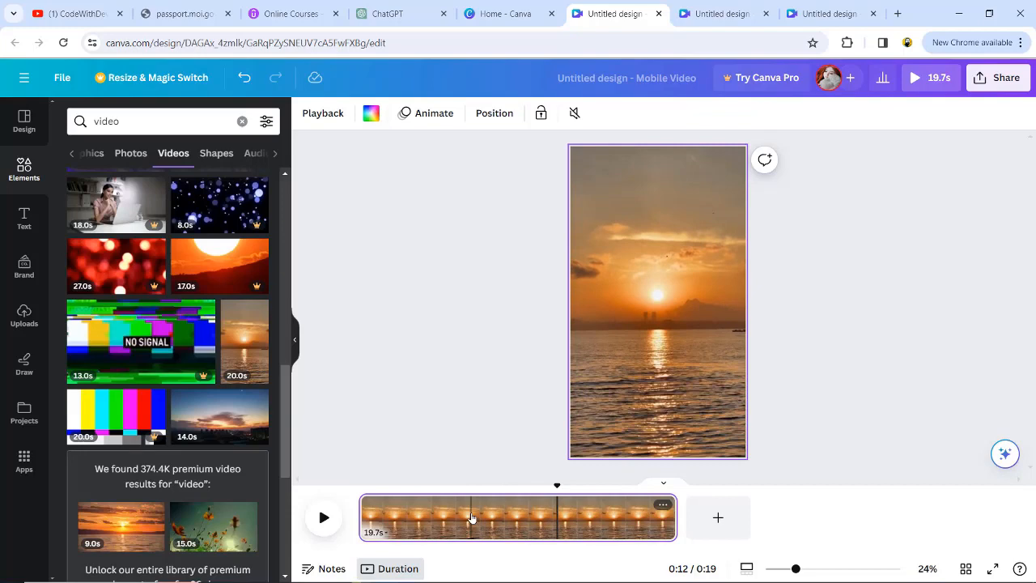
- Copy the first riddle's title, Brain Teasers Galore, from the Excel spreadsheet
key(alt+Tab)
key(alt+Tab)
double_click(315, 186)
drag(315, 186, 225, 185)
key(ctrl+c)
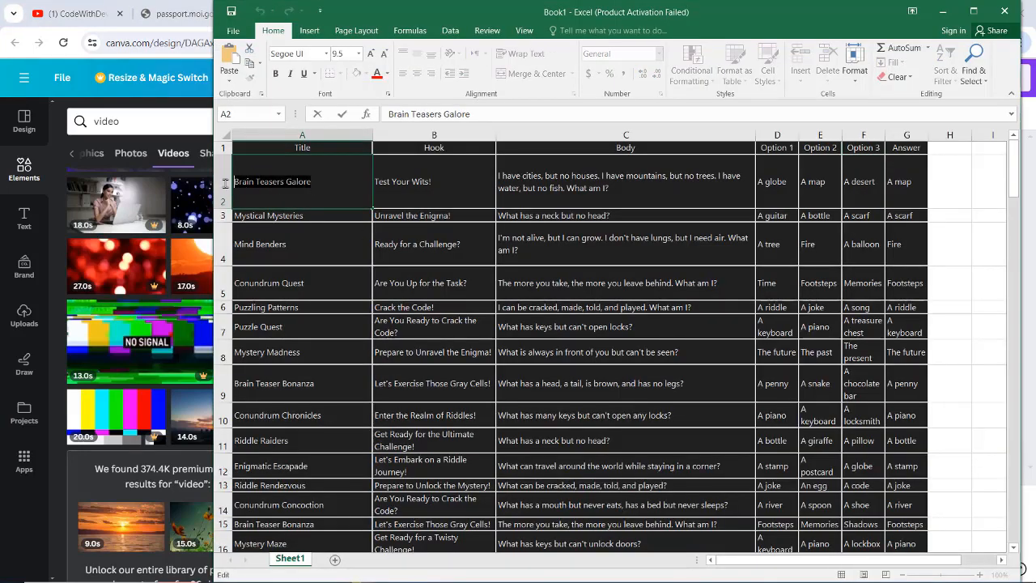
key(alt+Tab)
- Paste the title as an uppercase heading and move it near the top of the video frame
click(24, 219)
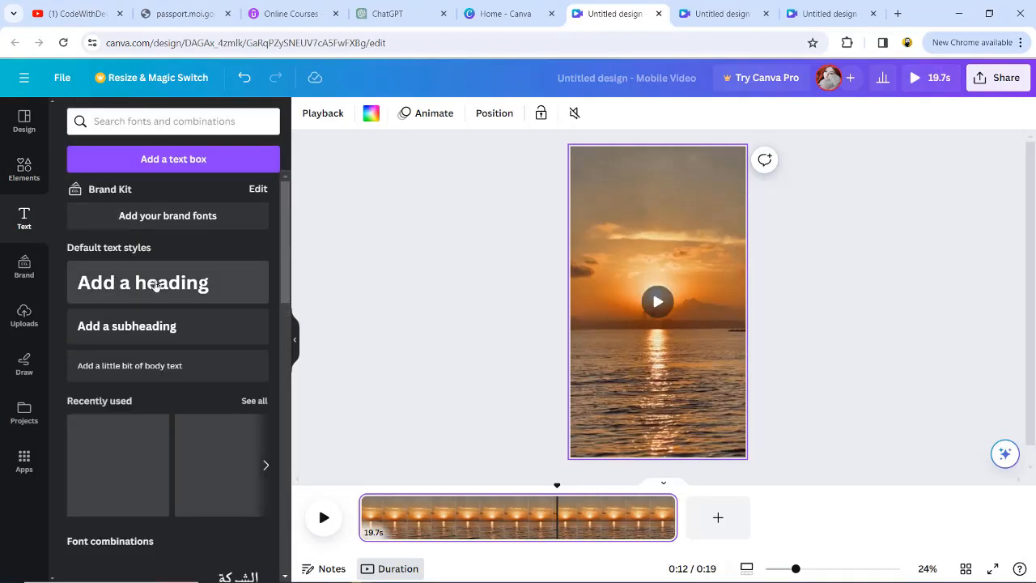
click(151, 282)
key(ctrl+v)
key(ctrl+a)
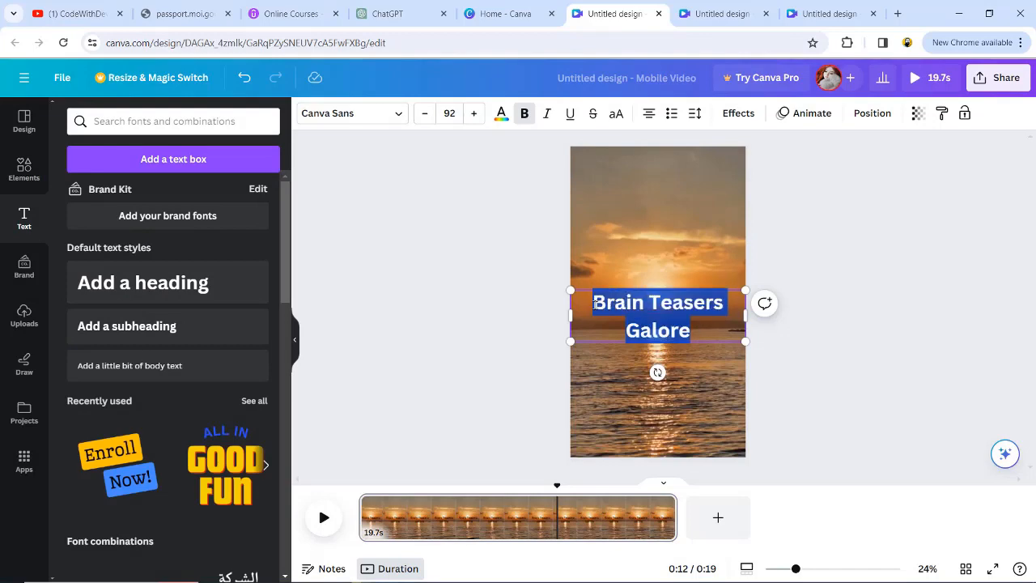
click(616, 113)
click(653, 386)
drag(657, 332, 659, 217)
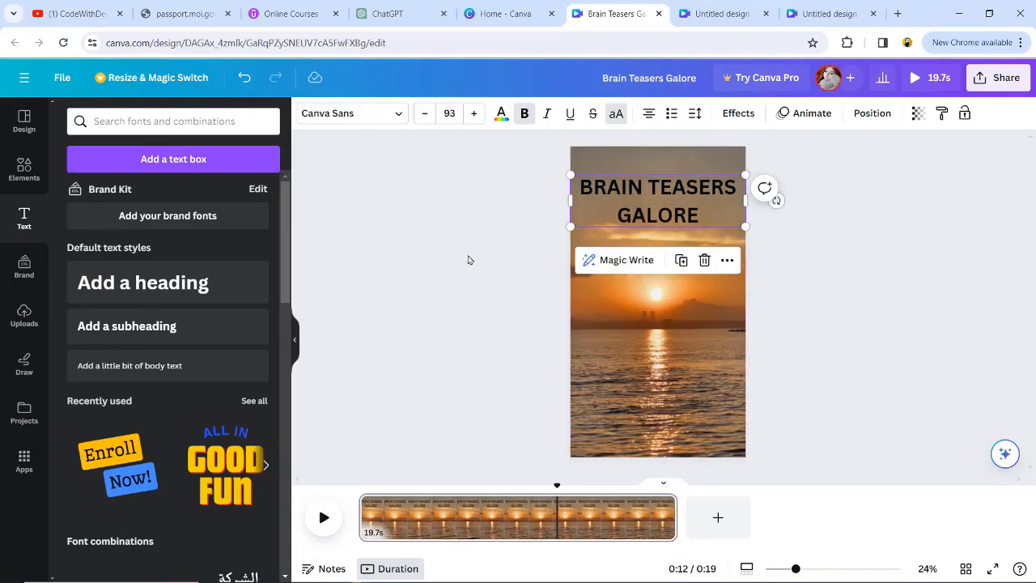
- Add a square shape over the title area and stretch it into a banner behind the text
click(24, 168)
click(117, 162)
click(241, 162)
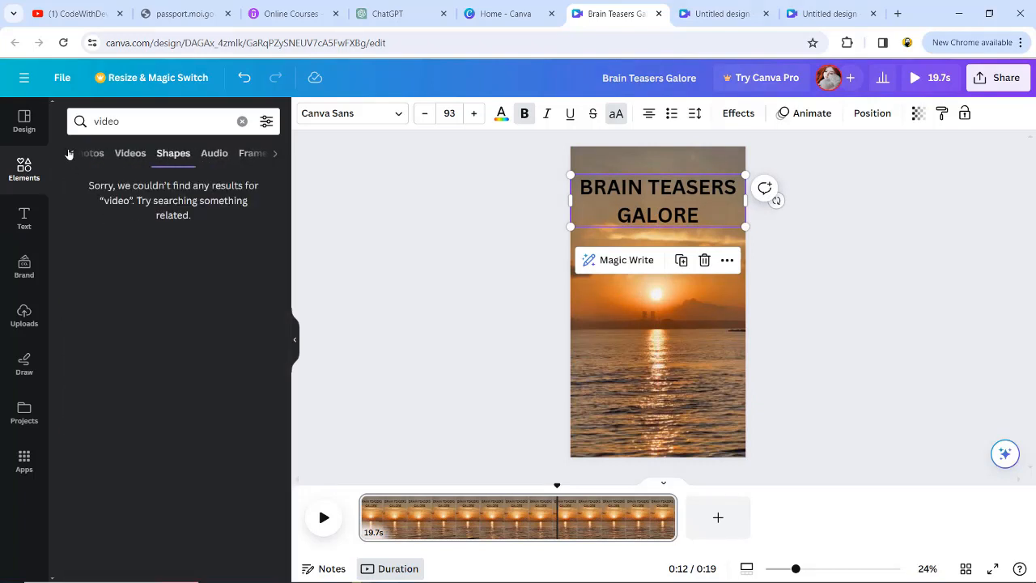
click(242, 121)
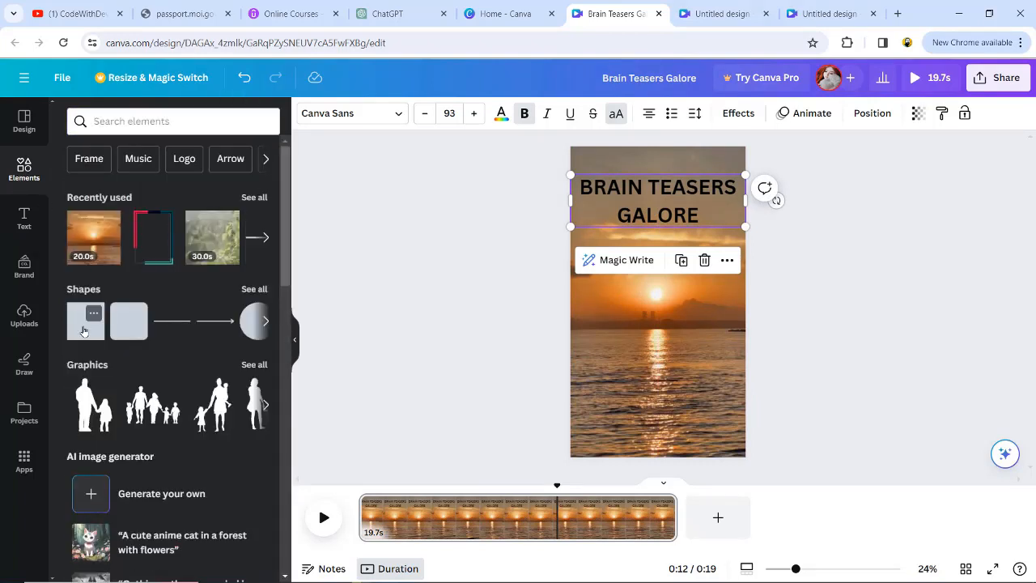
click(85, 330)
drag(685, 301, 688, 192)
drag(588, 200, 577, 201)
- Fill the banner shape with light orange
click(374, 113)
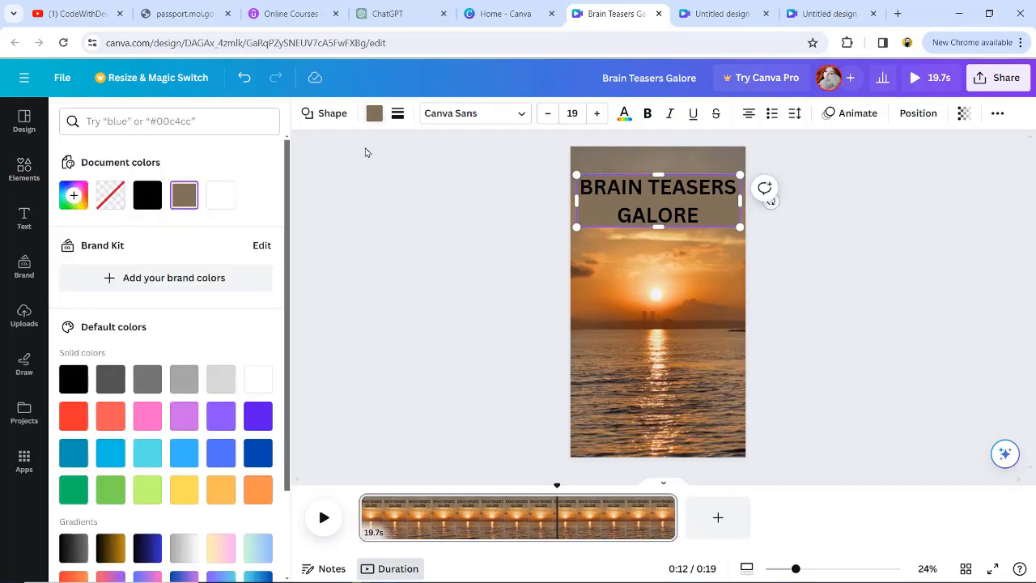
click(183, 490)
click(221, 492)
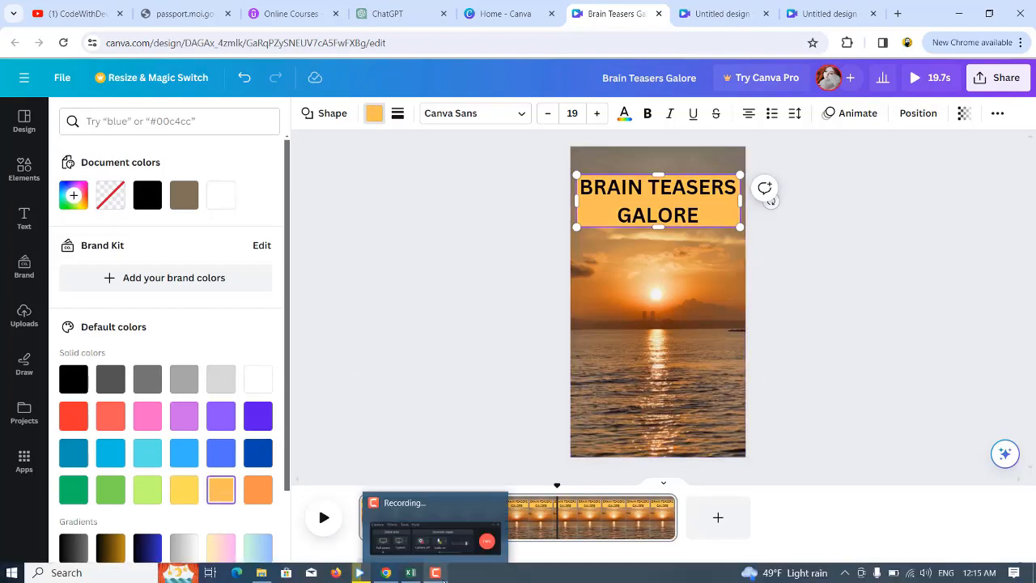
- Reduce the title's font size so it fits on one line and shrink the banner to match
click(677, 196)
double_click(677, 196)
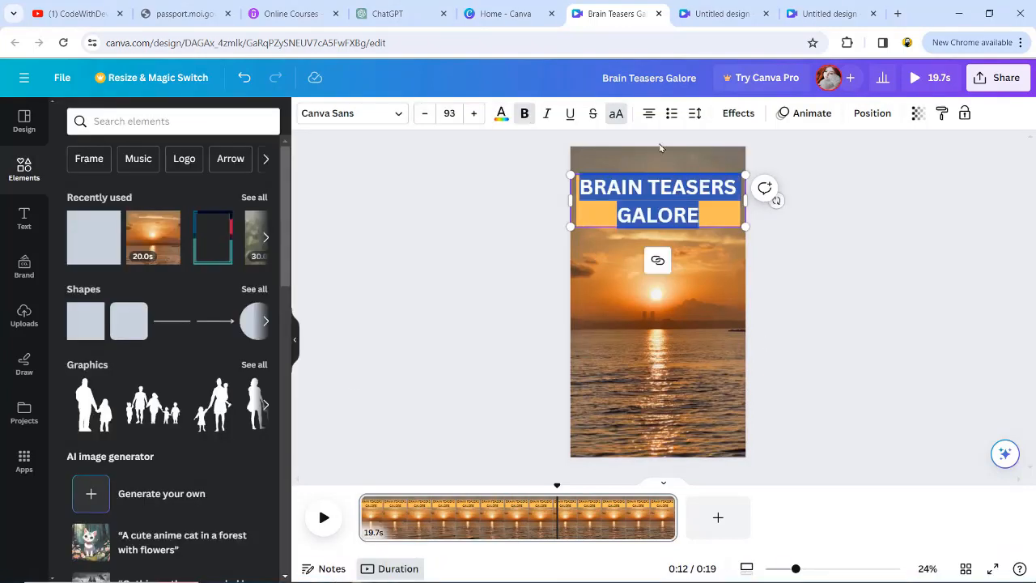
click(424, 114)
click(424, 114)
click(424, 113)
click(424, 113)
click(424, 114)
click(424, 113)
click(474, 114)
click(658, 225)
drag(658, 230, 680, 195)
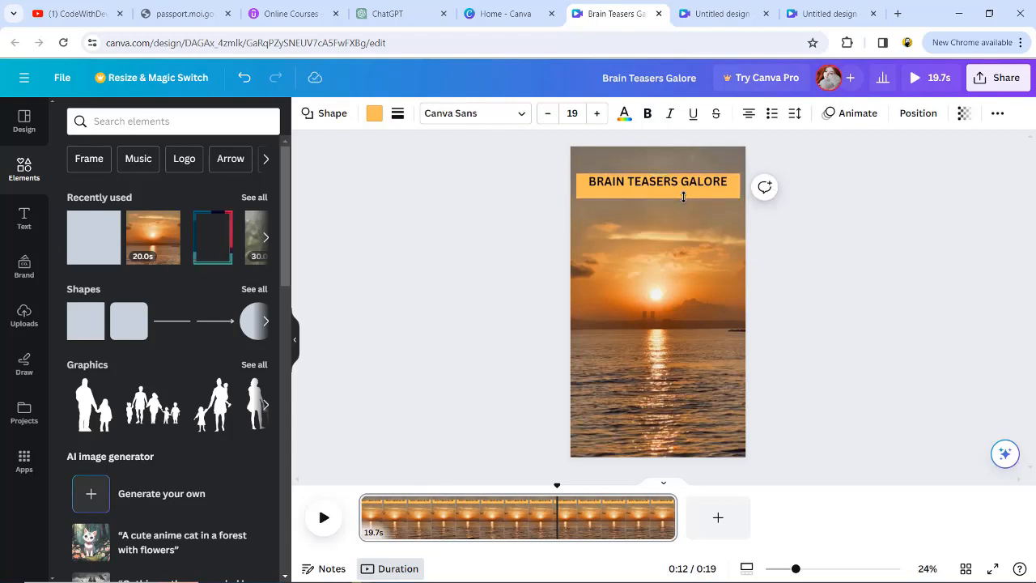
- Pick a custom text color for the title from the color picker
click(617, 117)
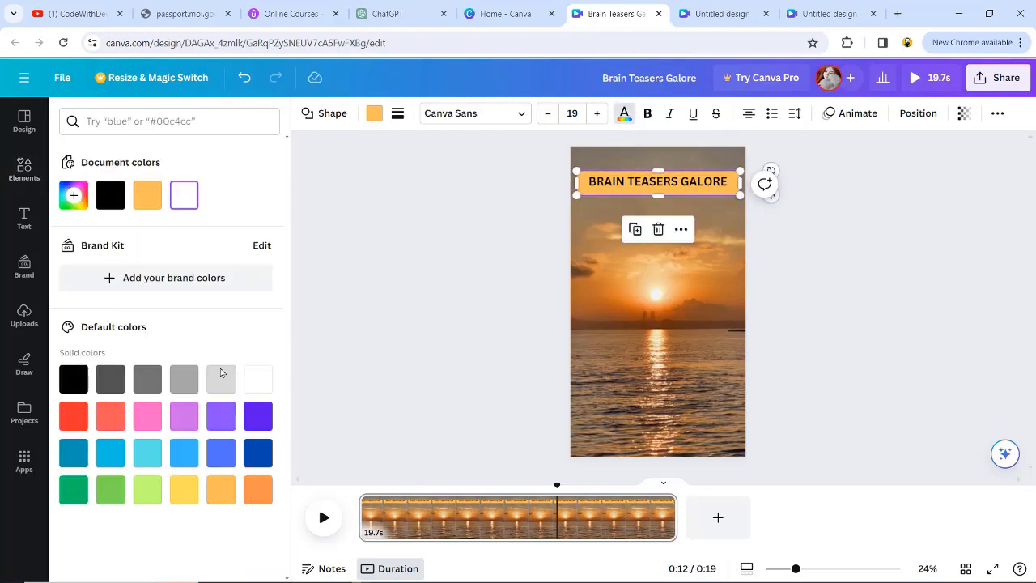
click(73, 195)
click(131, 310)
click(182, 230)
drag(183, 230, 159, 234)
click(278, 354)
click(625, 115)
- Fill the banner with a pink-to-orange gradient and deselect it
click(374, 113)
scroll(202, 389, down, 3)
click(183, 514)
click(216, 519)
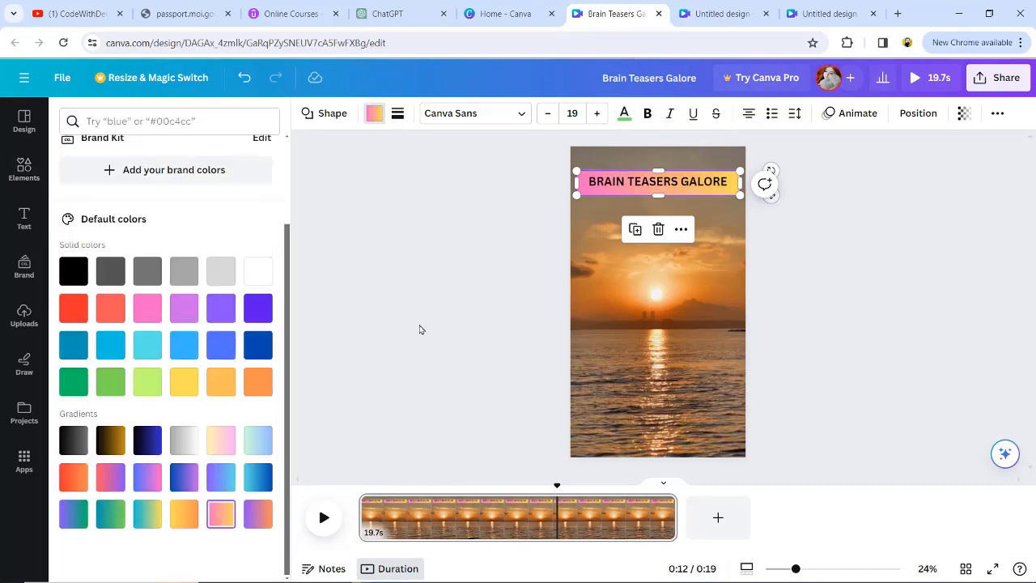
click(654, 174)
click(465, 274)
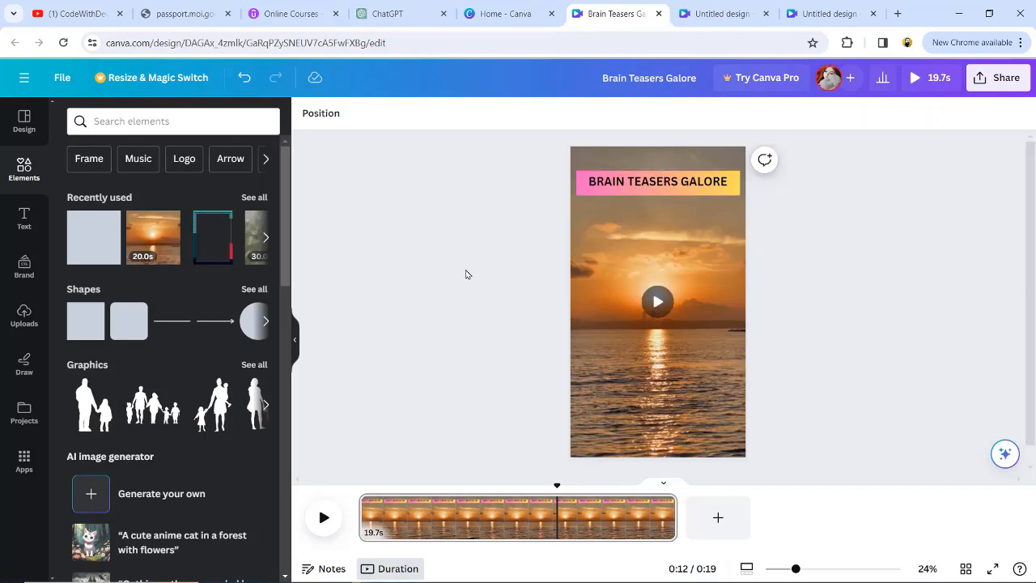
- Copy the first riddle's hook, Test Your Wits!, from the Excel spreadsheet and return to Canva
key(alt+Tab)
click(395, 178)
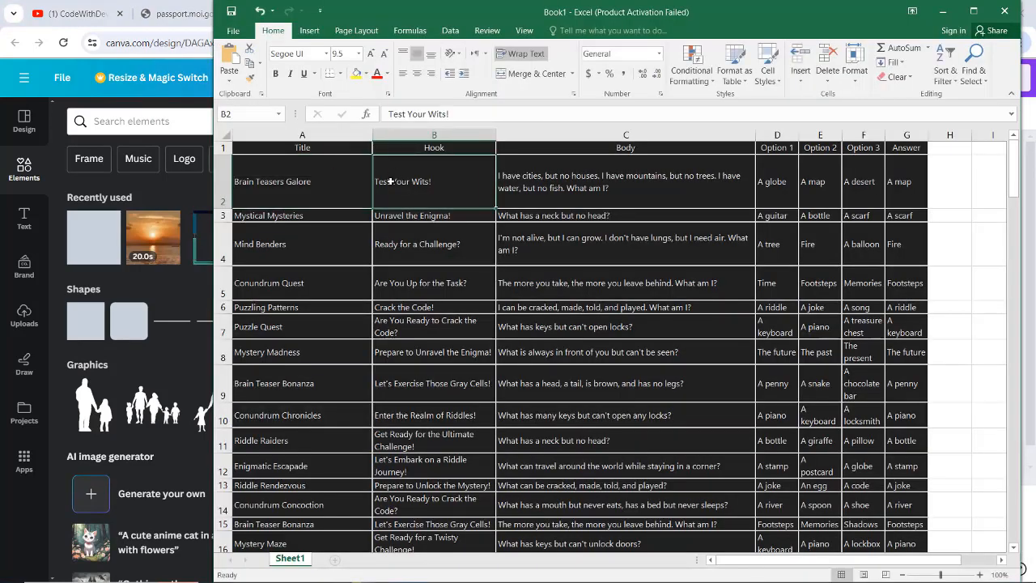
double_click(430, 182)
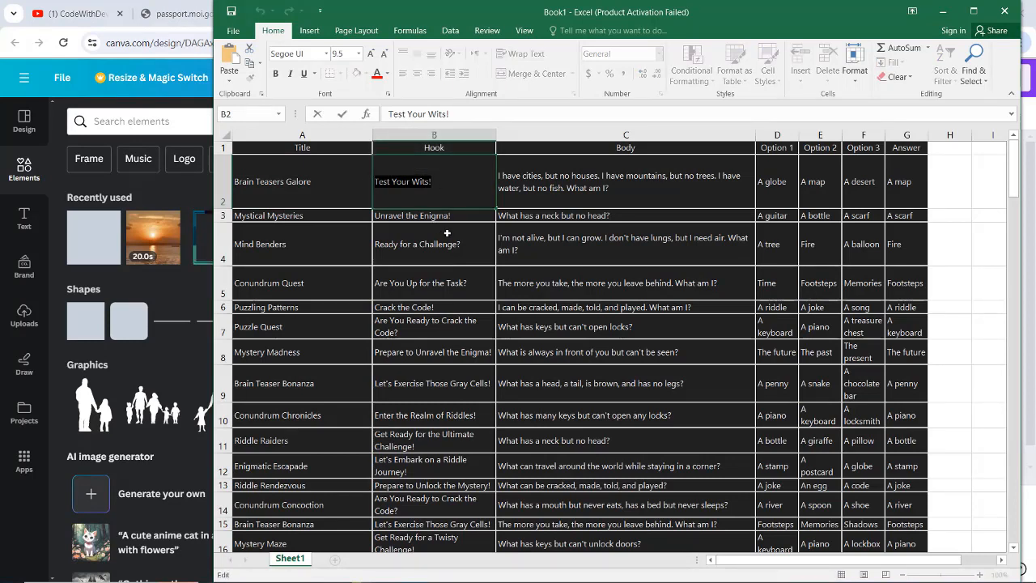
key(alt+Tab)
key(alt+Tab)
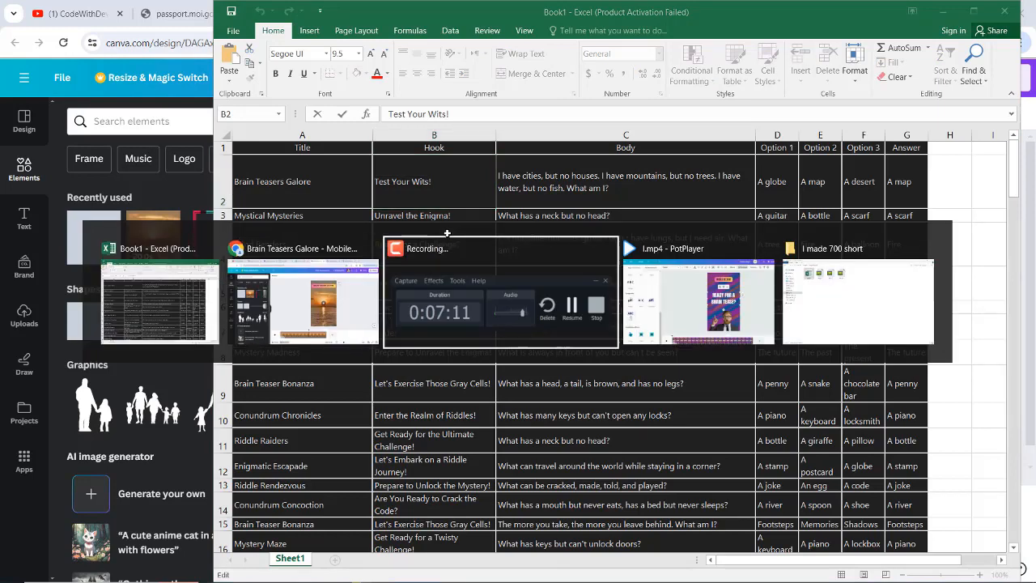
key(alt+shift+Tab)
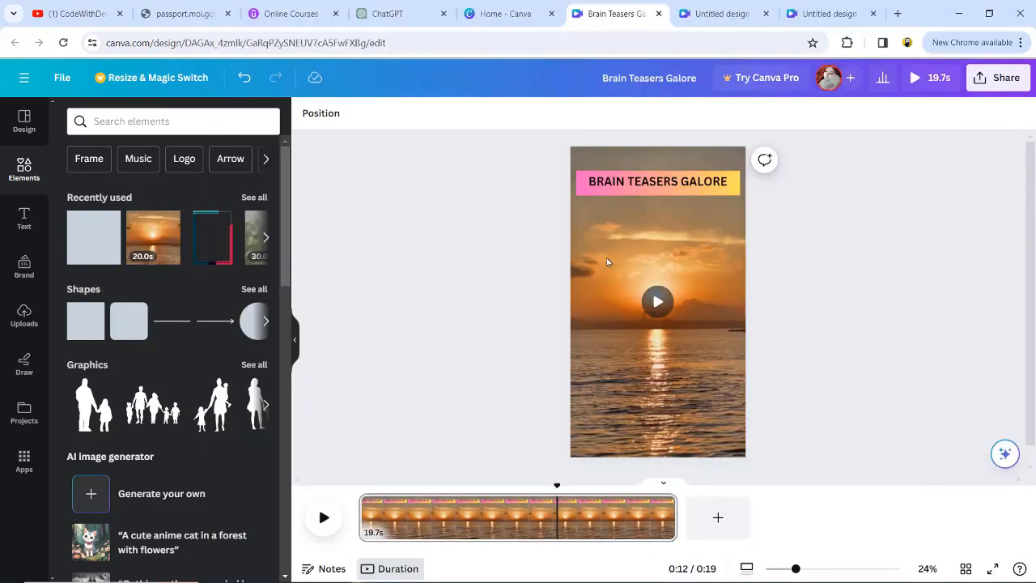
- Add a subheading text box, paste the hook Test Your Wits! into it, widen the box and enlarge the text
click(23, 217)
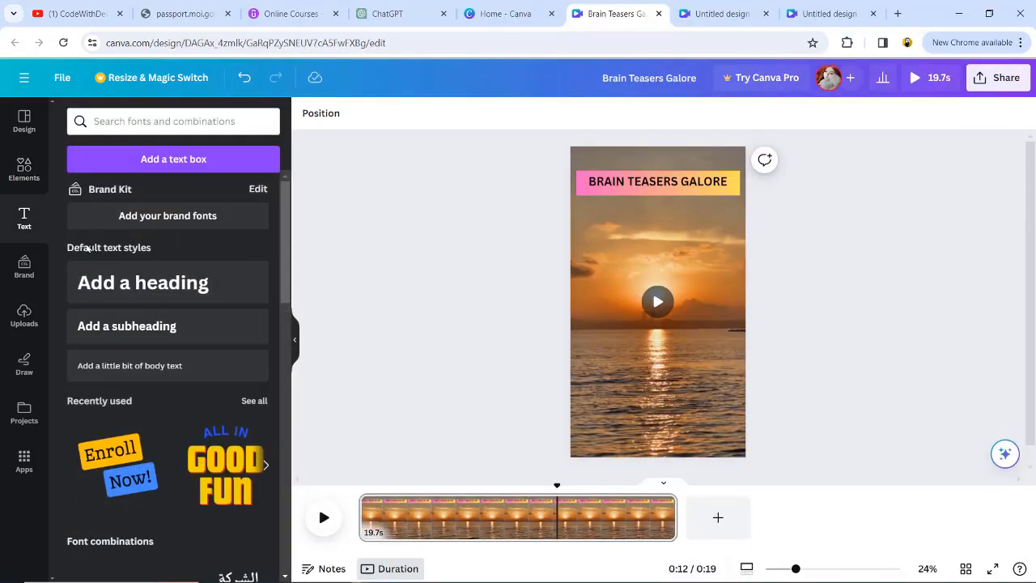
click(122, 327)
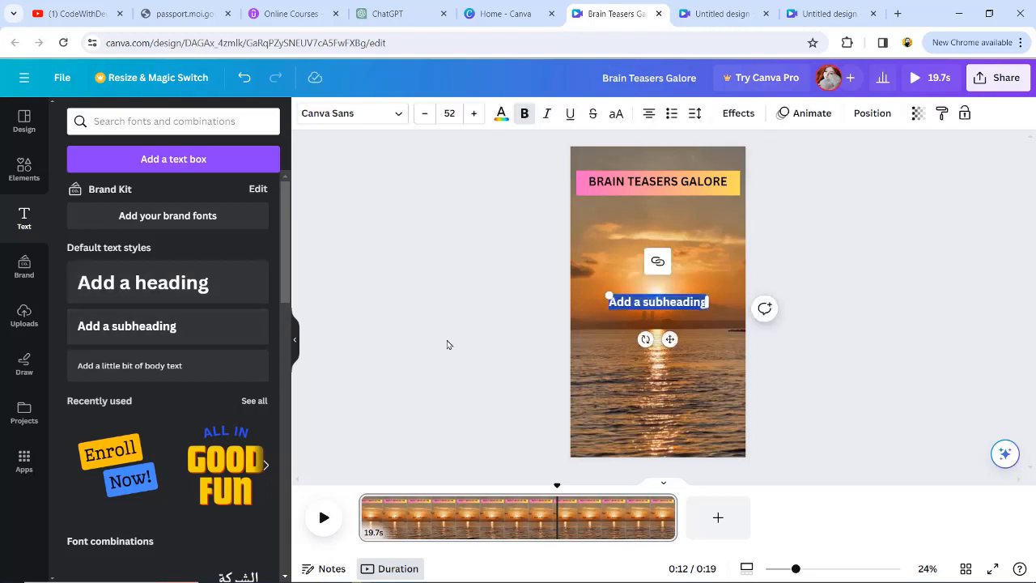
text(Test Your Wits)
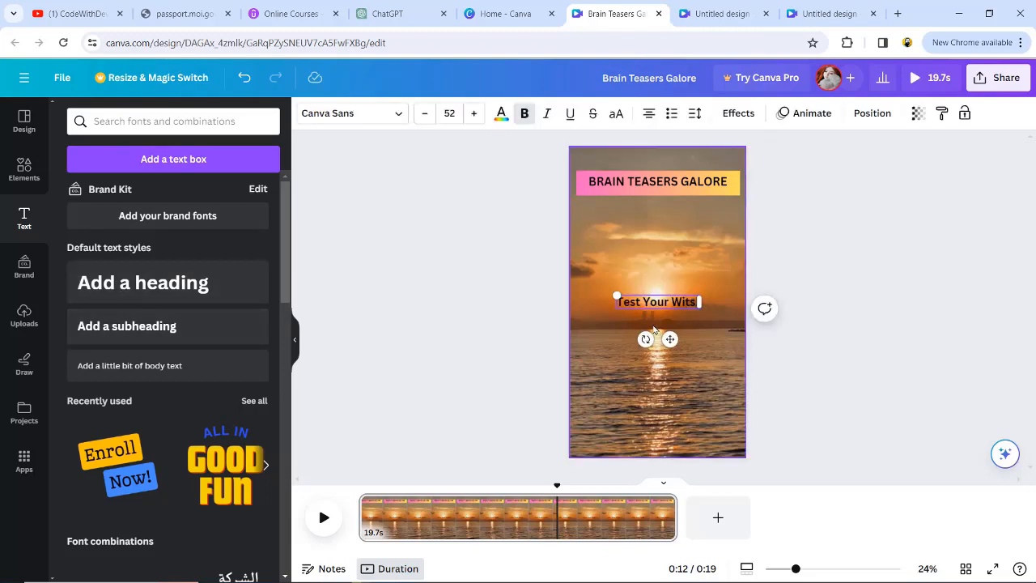
drag(701, 300, 728, 301)
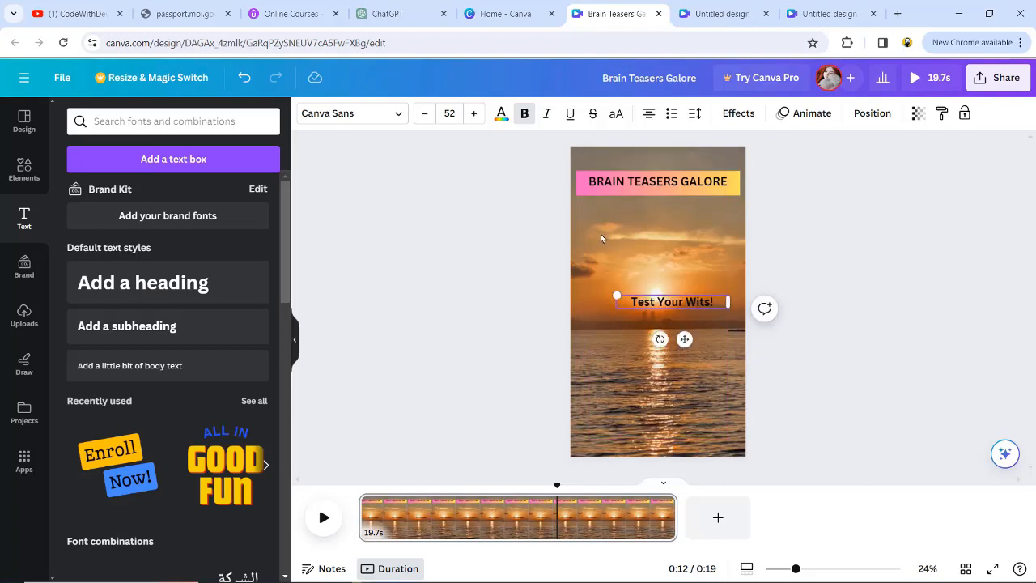
click(474, 114)
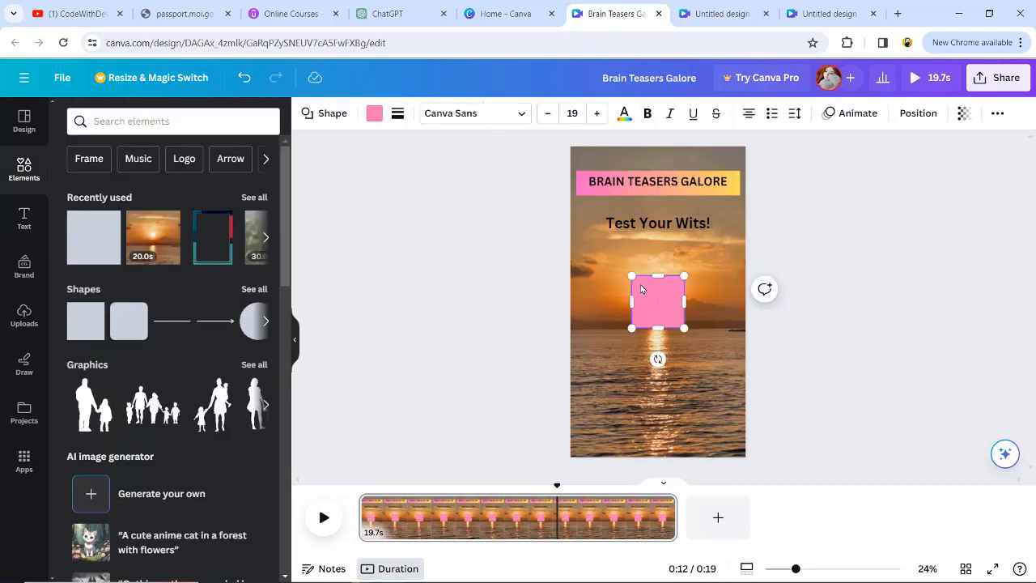
- Stretch a square shape over the whole page as a black overlay with transparency set to 44
drag(632, 277, 556, 149)
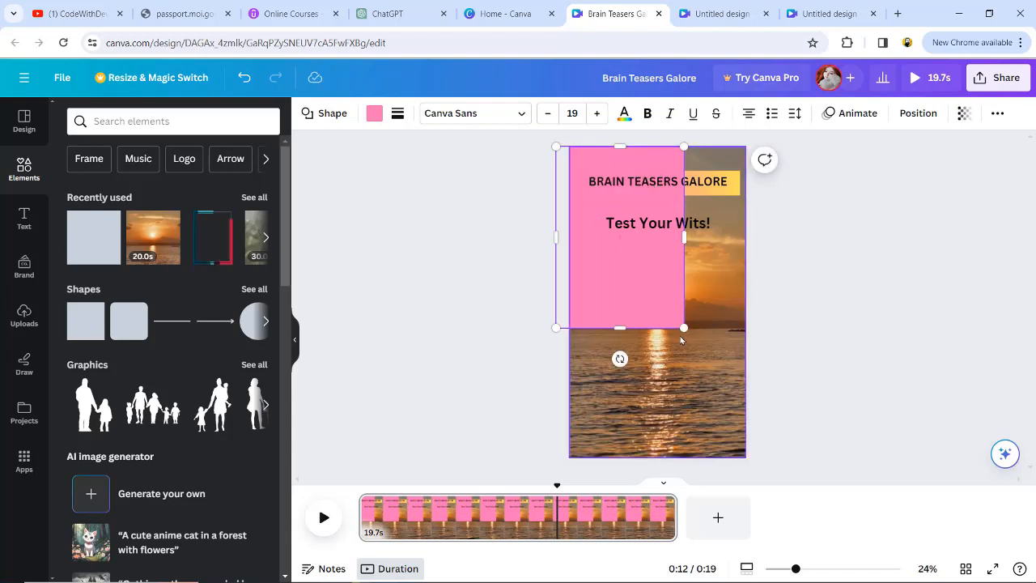
drag(683, 328, 770, 473)
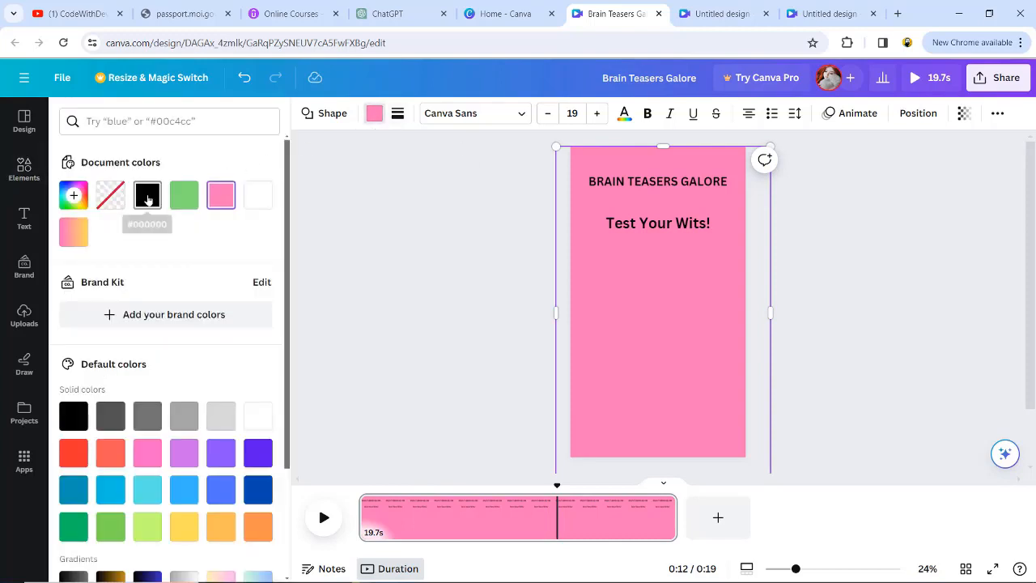
click(147, 198)
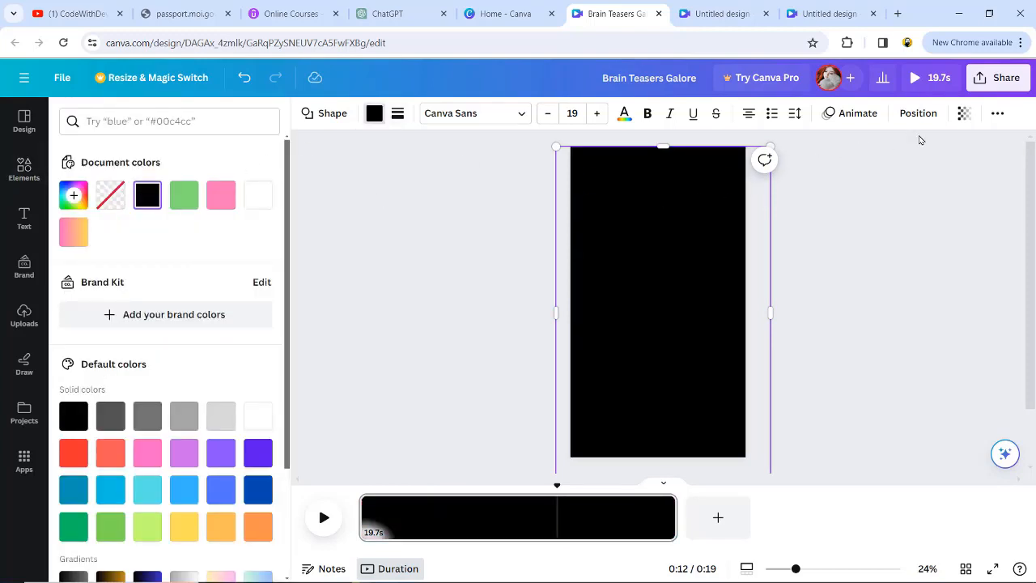
click(966, 117)
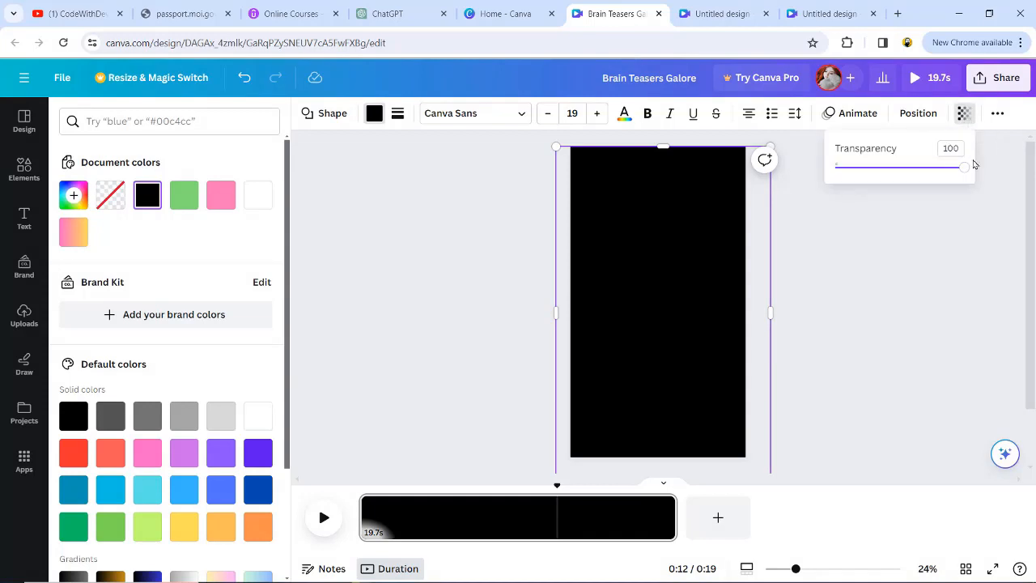
drag(962, 169, 904, 171)
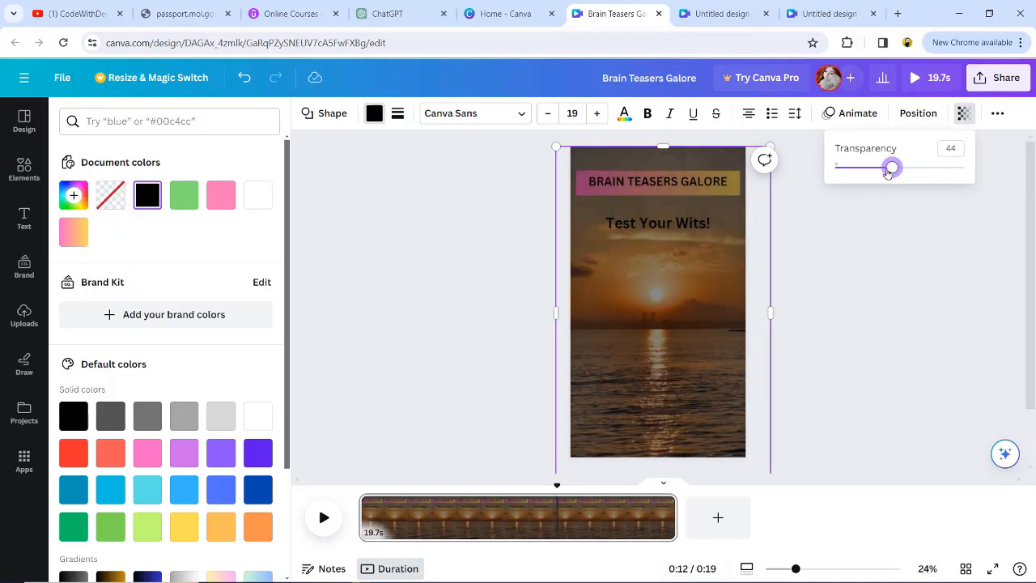
- Send the black overlay backward so it sits behind the title and hook text
click(634, 277)
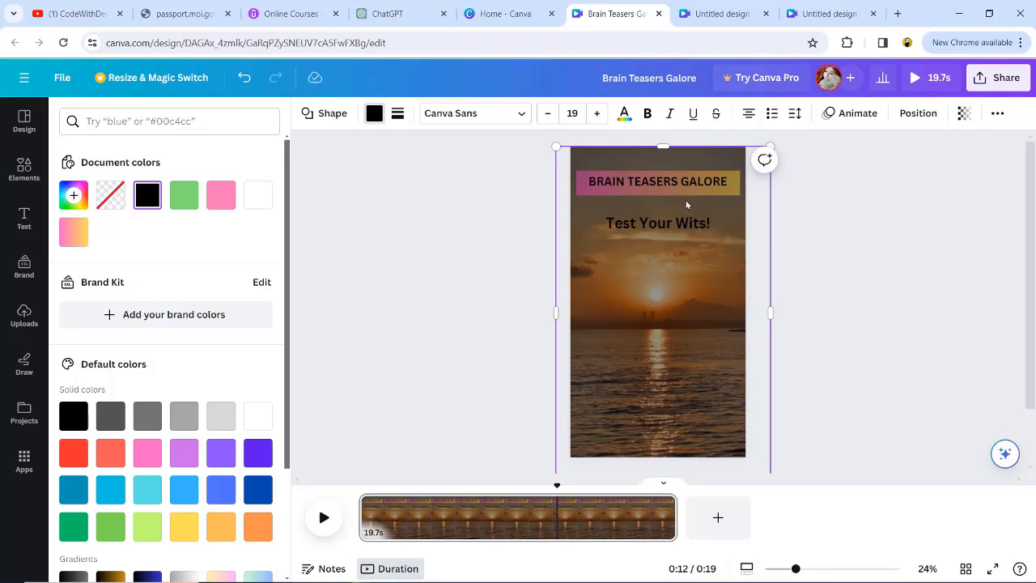
right_click(633, 272)
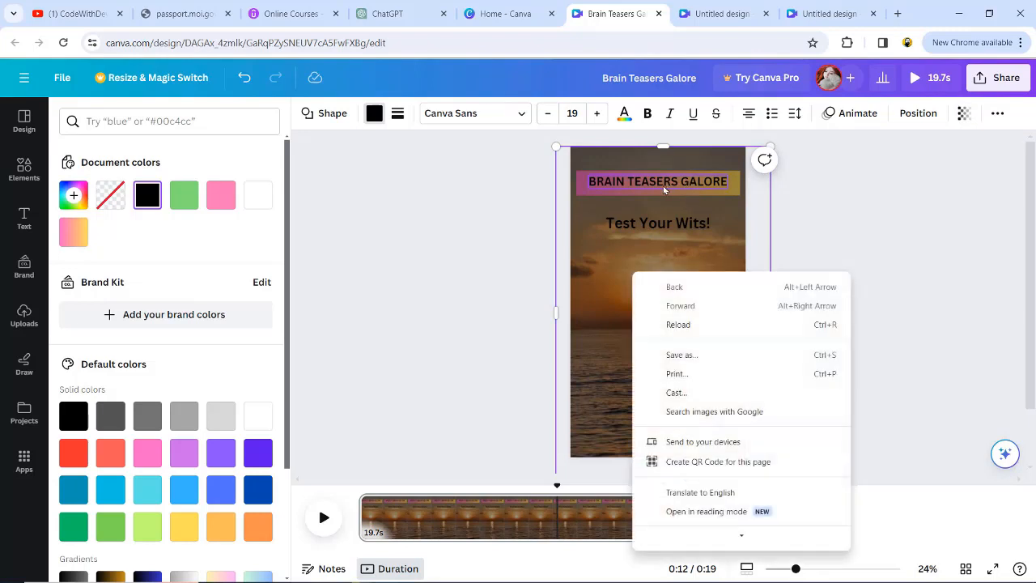
click(620, 322)
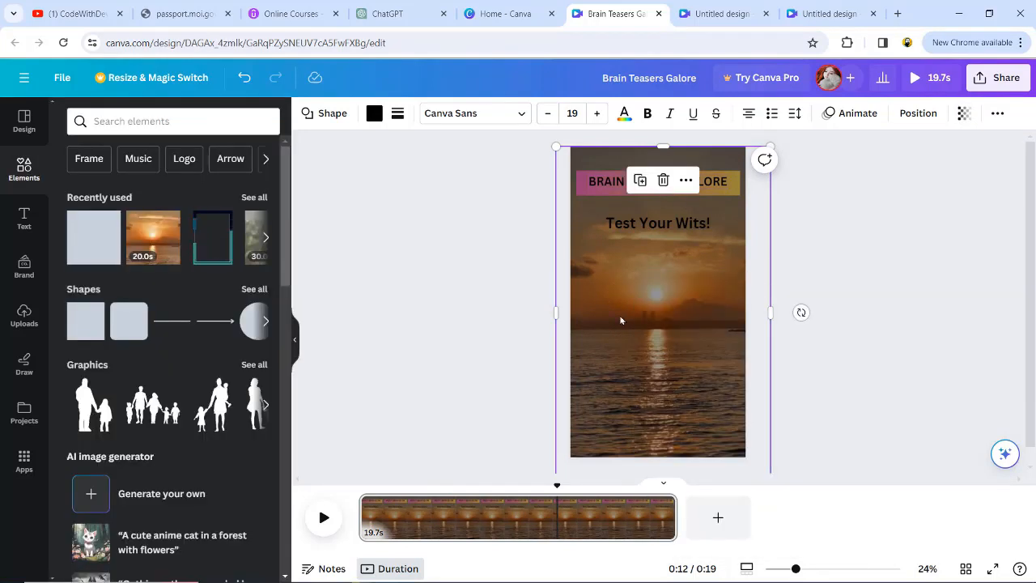
right_click(620, 320)
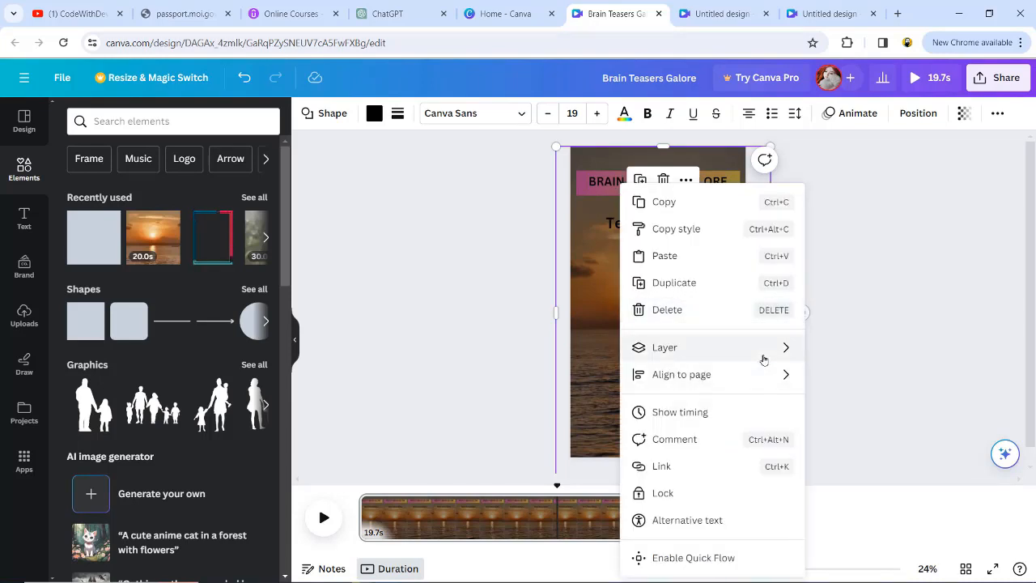
mouse_move(764, 358)
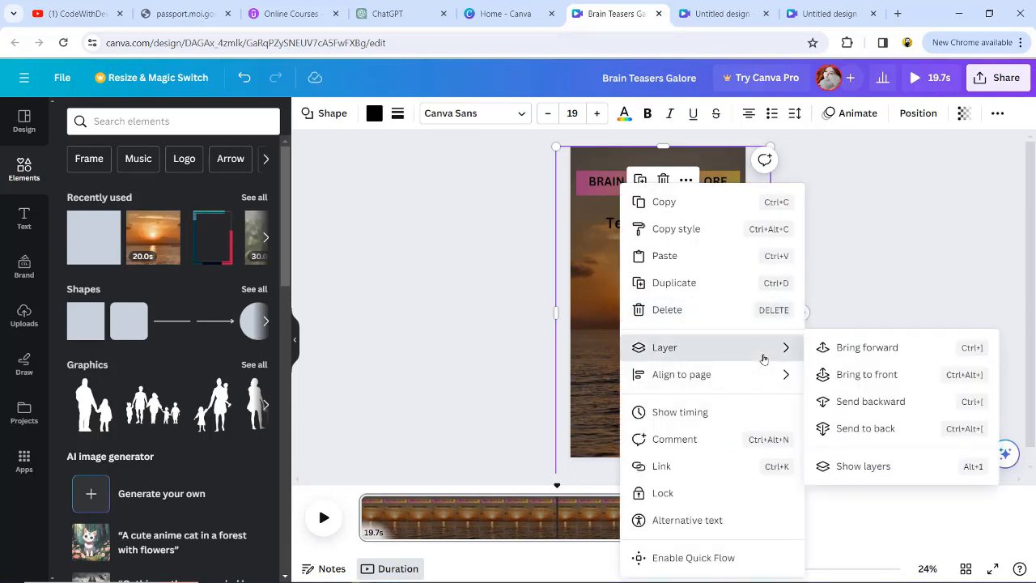
click(871, 402)
click(820, 326)
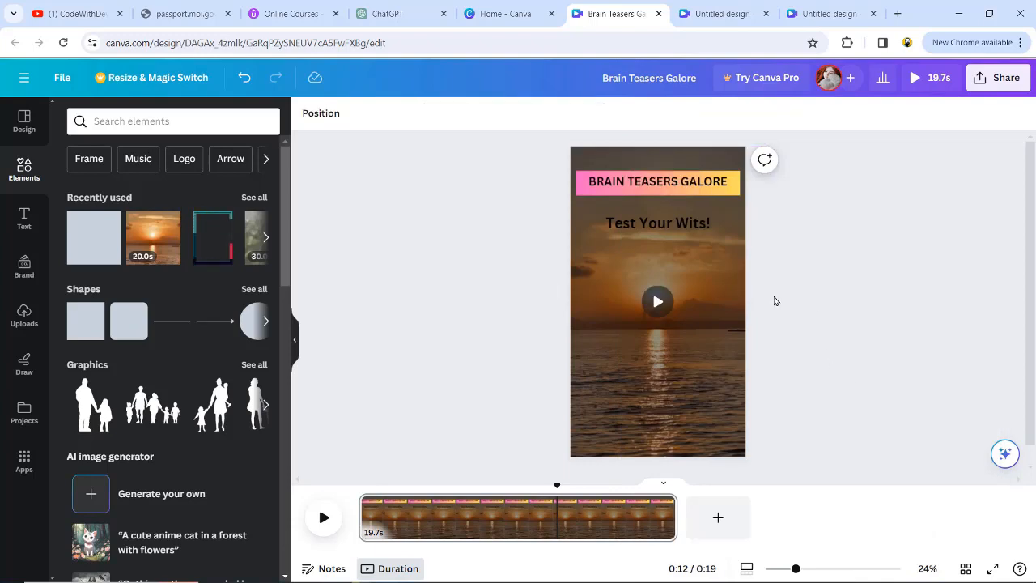
- Select the hook text Test Your Wits! and restyle it in white
click(647, 226)
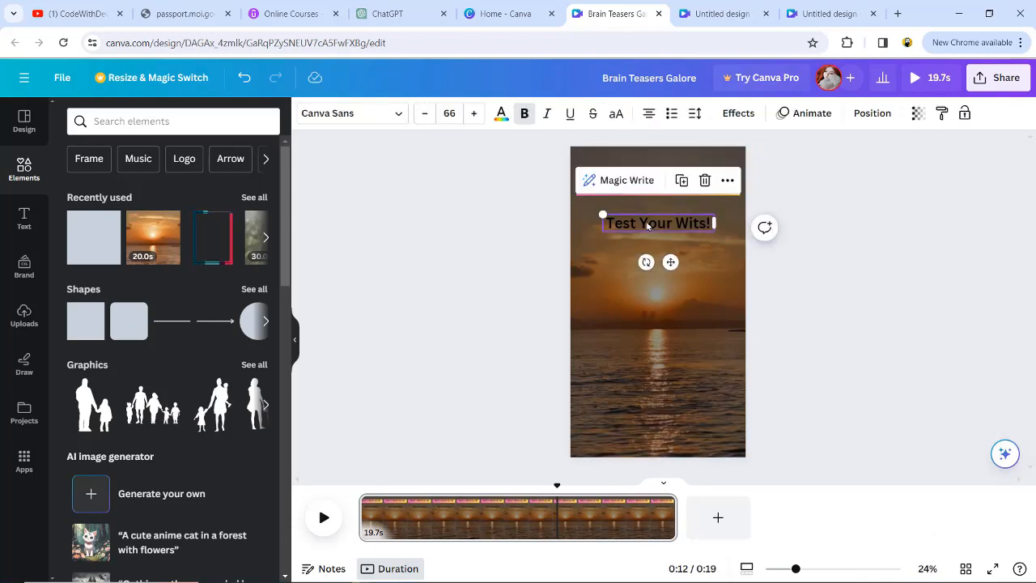
double_click(647, 226)
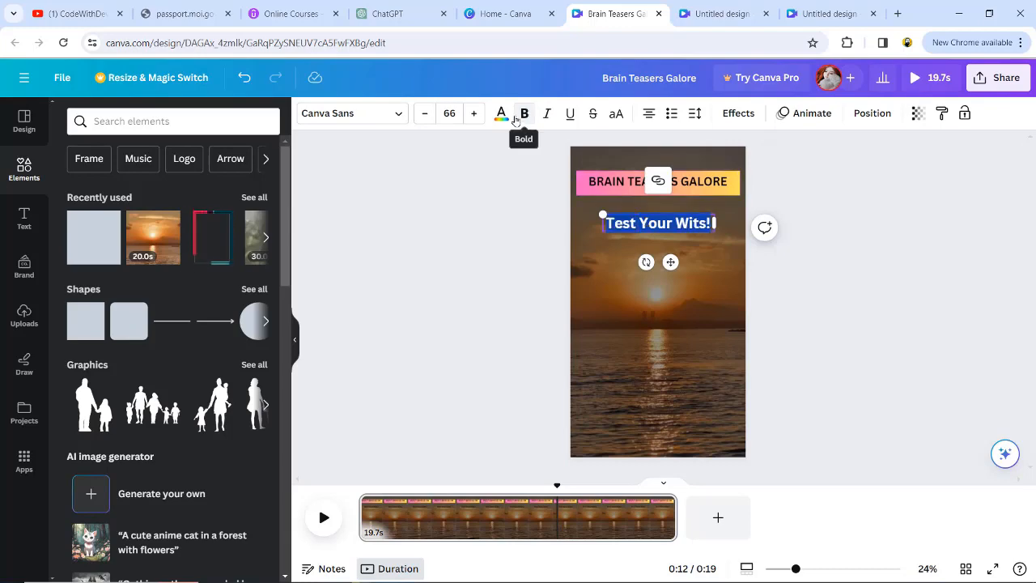
key(alt+Tab)
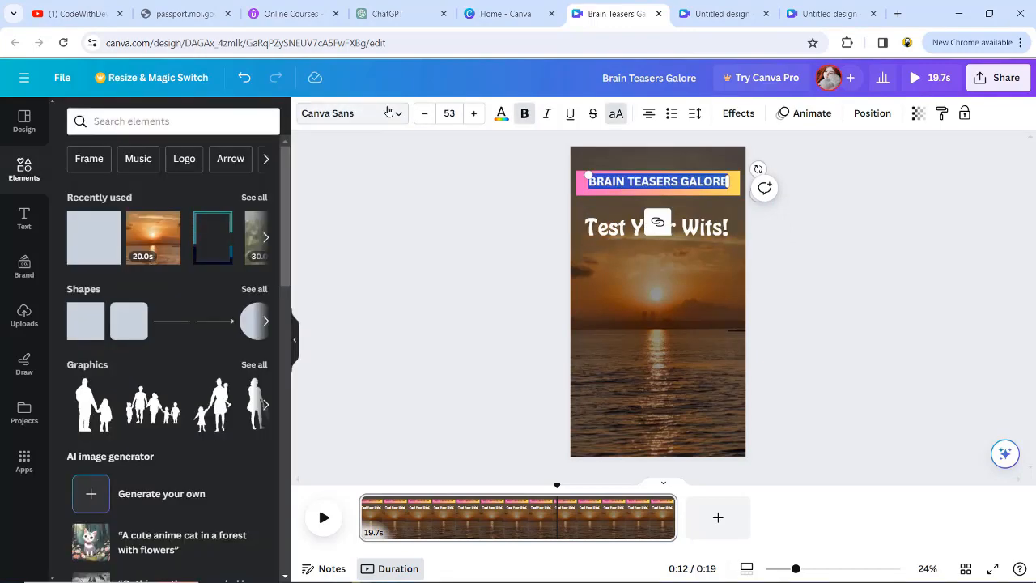
- Change the title's font to Hobo and set the hook's font size to 100
click(388, 113)
click(116, 364)
click(549, 256)
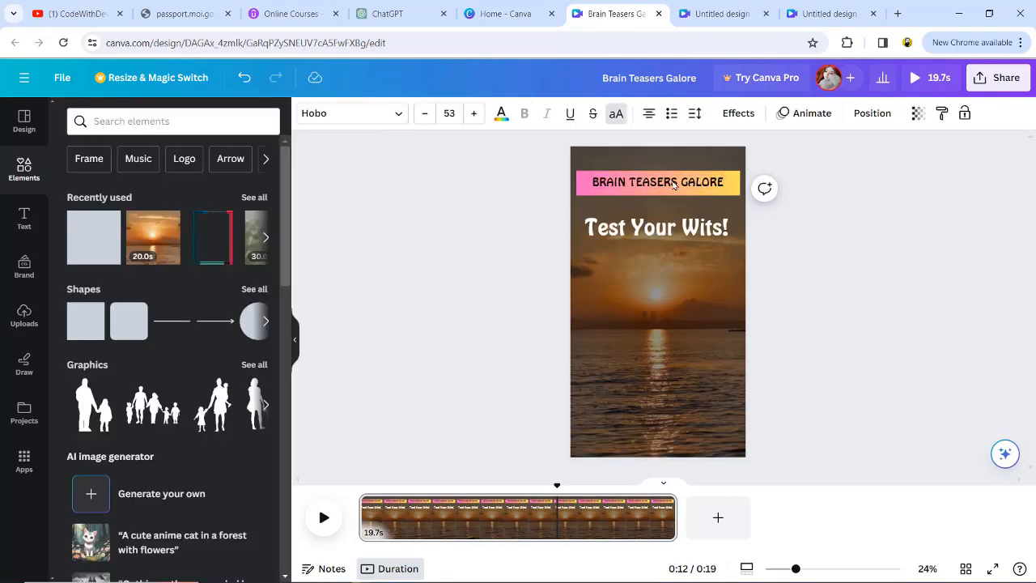
click(684, 226)
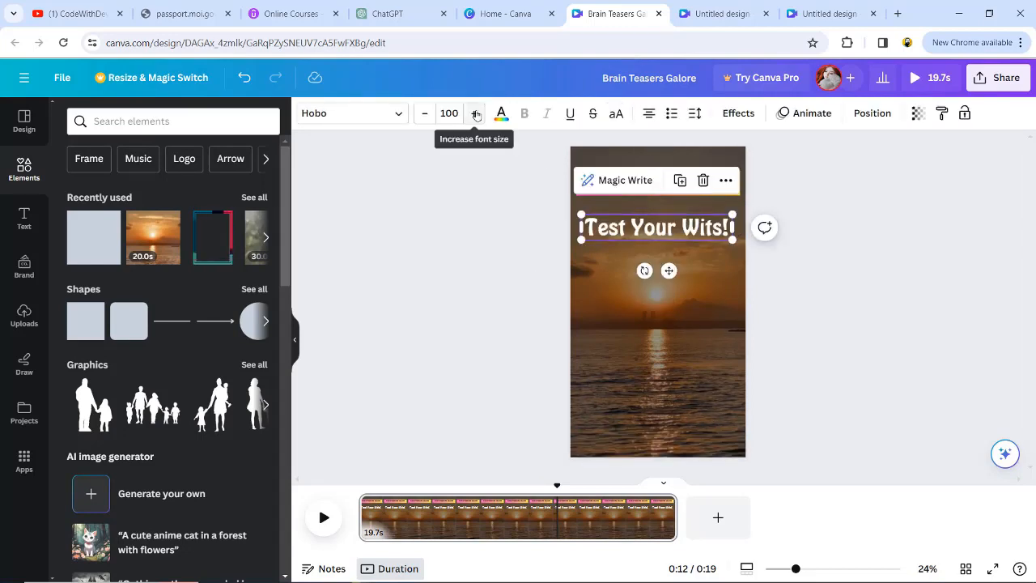
click(782, 245)
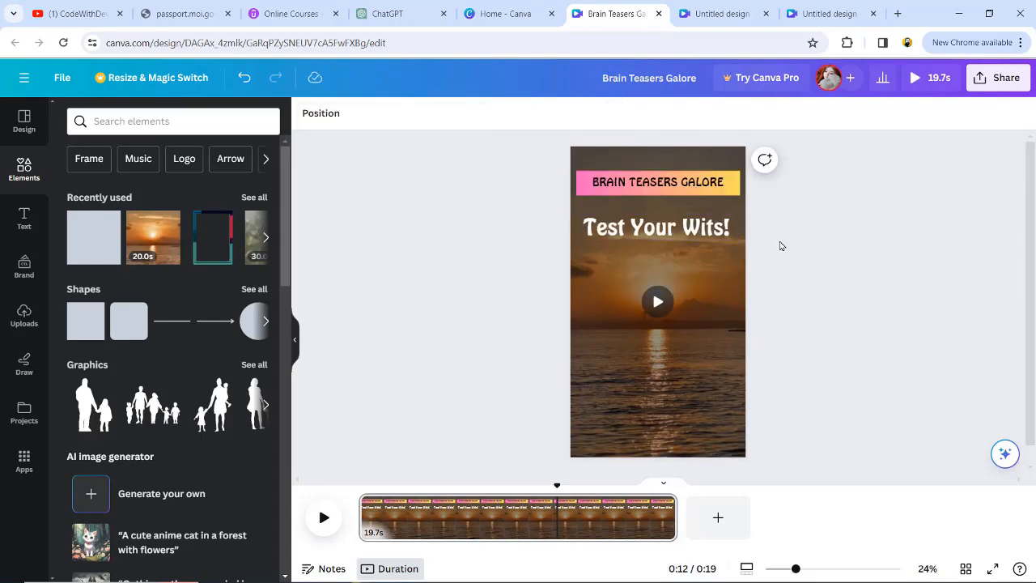
mouse_move(405, 576)
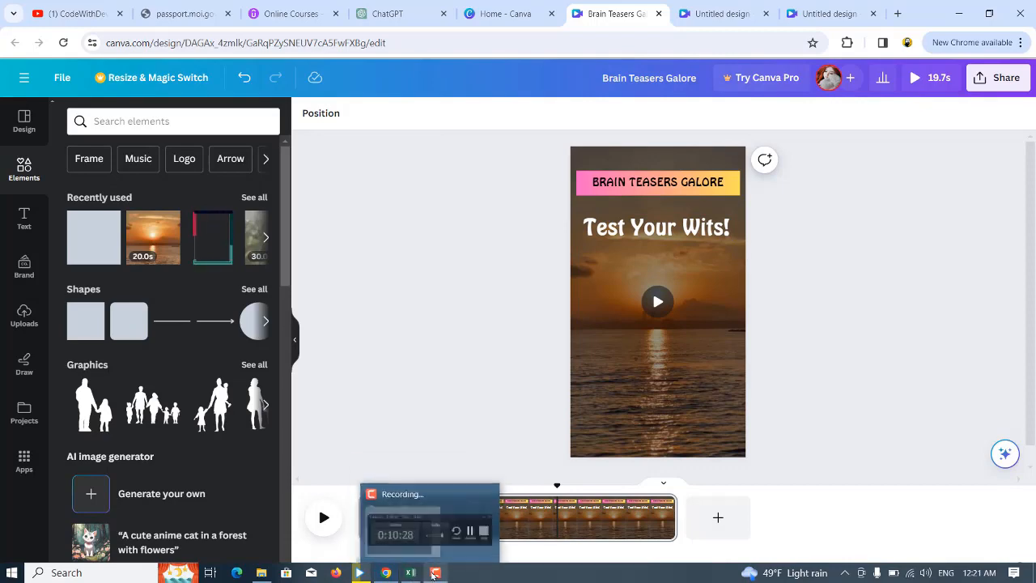
click(421, 510)
click(956, 543)
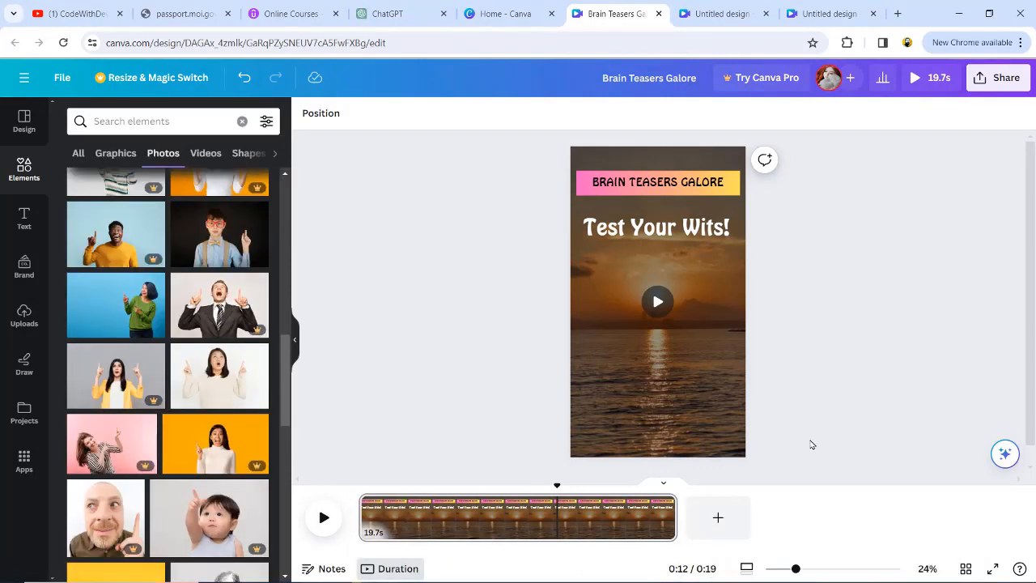
- Search elements for pointing up photos and place the woman pointing upward photo near the page bottom
click(150, 123)
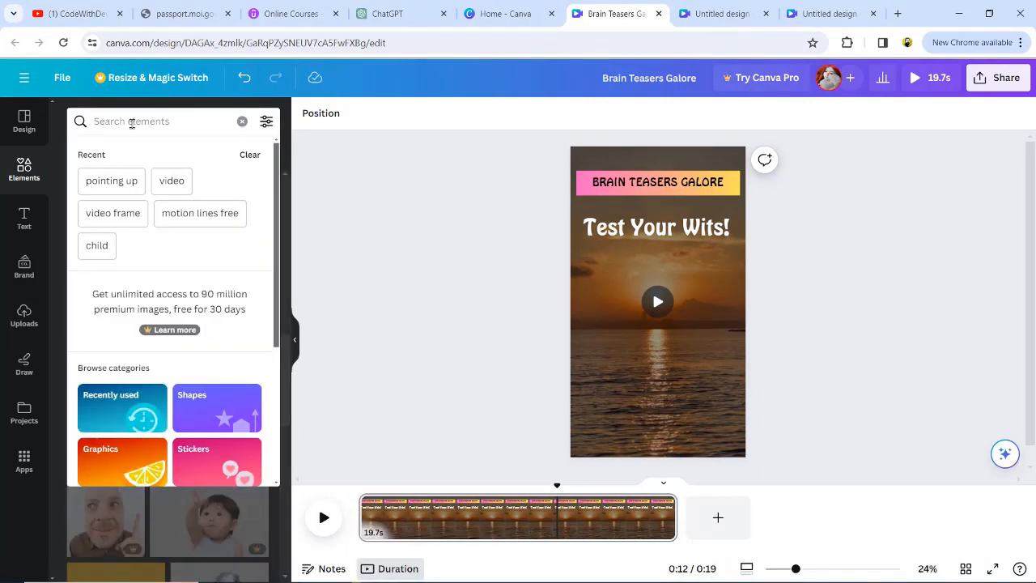
click(111, 180)
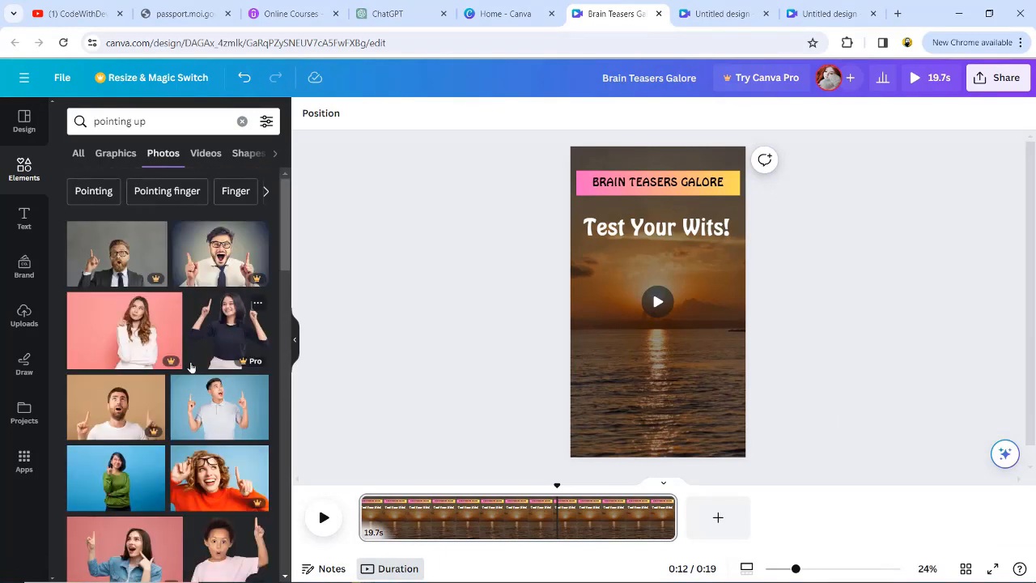
scroll(222, 438, down, 7)
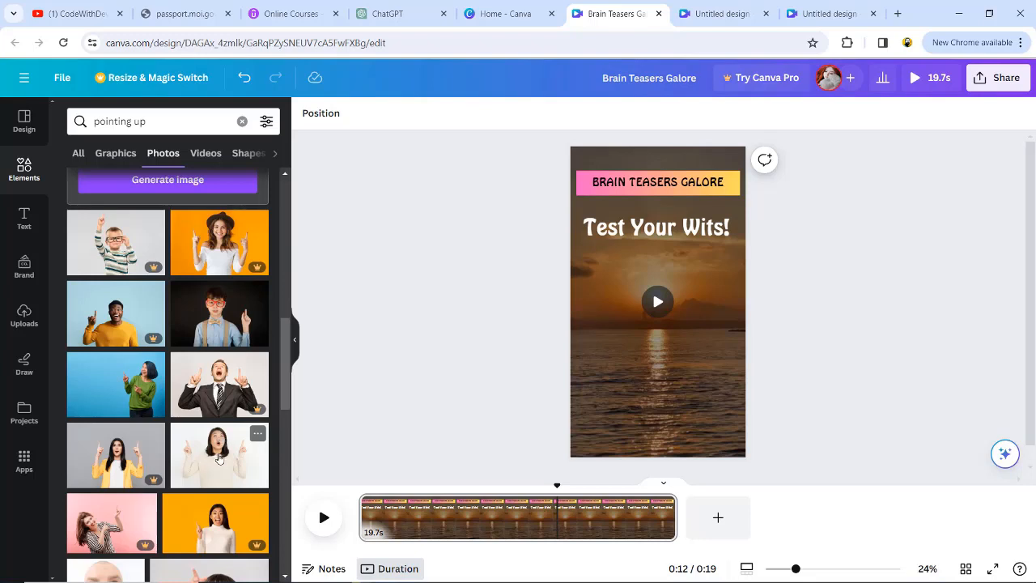
scroll(471, 446, down, 1)
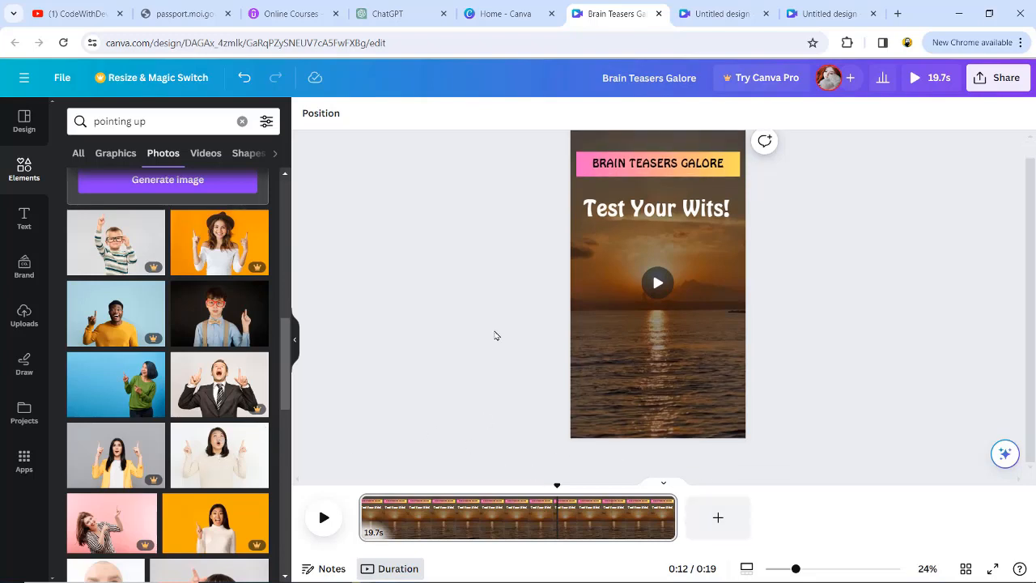
click(217, 453)
drag(672, 322, 671, 402)
click(634, 340)
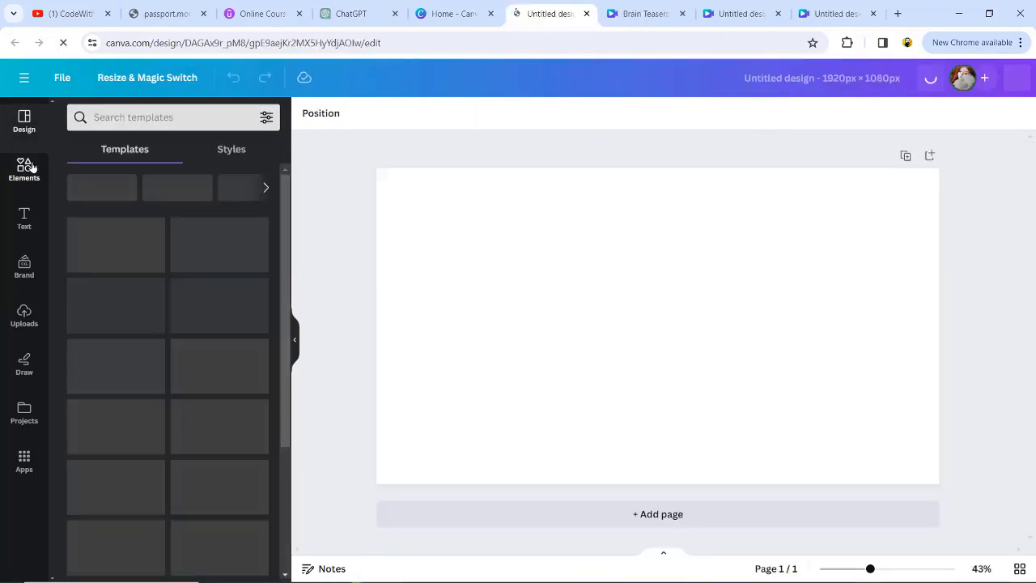
- In the blank 1920 × 1080 design, add the same pointing-up photo and stretch it to fill the page
click(24, 168)
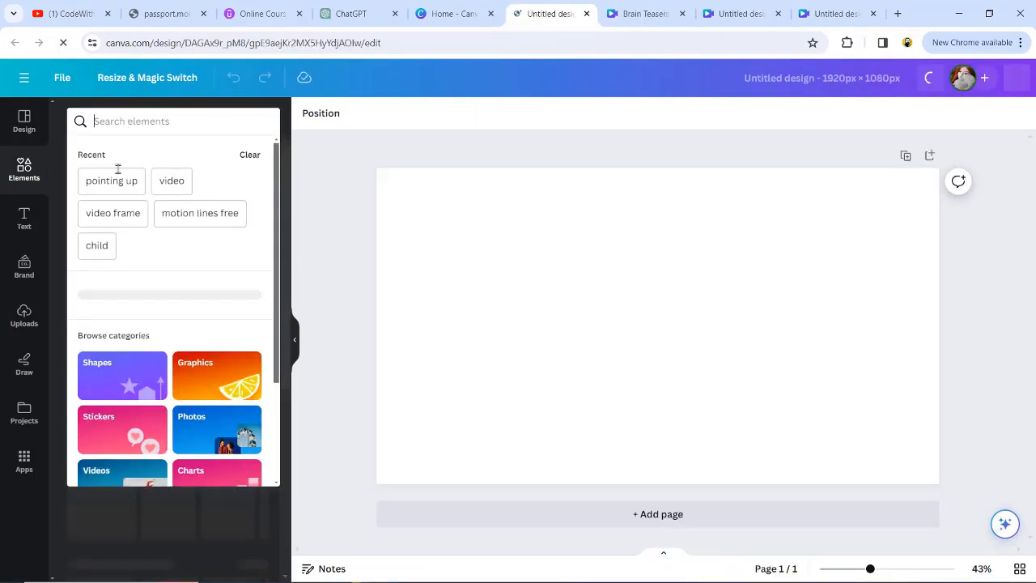
click(111, 177)
click(254, 322)
scroll(168, 460, down, 5)
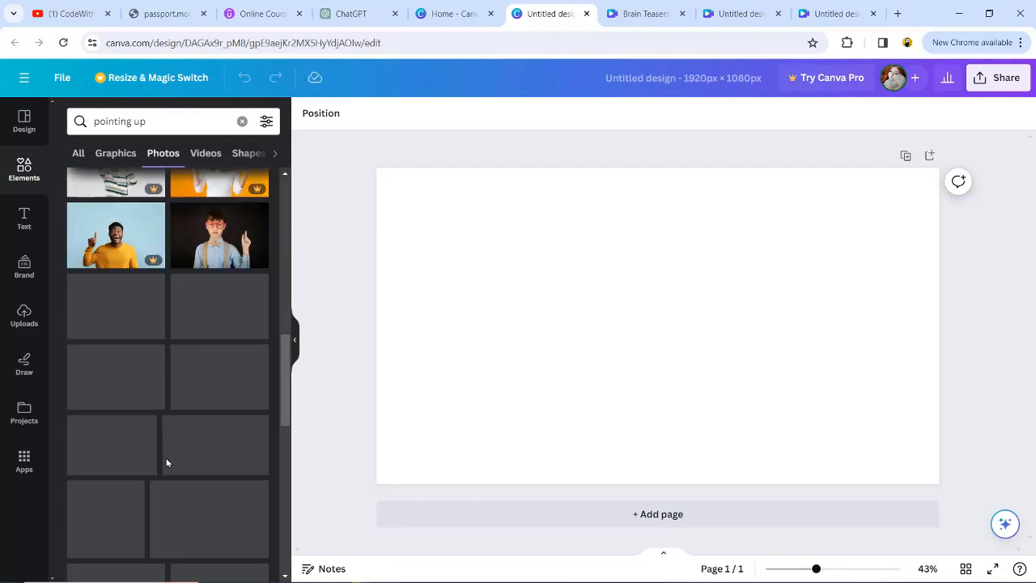
click(218, 374)
drag(609, 361, 518, 394)
drag(758, 231, 867, 192)
drag(683, 303, 726, 303)
drag(896, 325, 939, 326)
drag(420, 326, 374, 326)
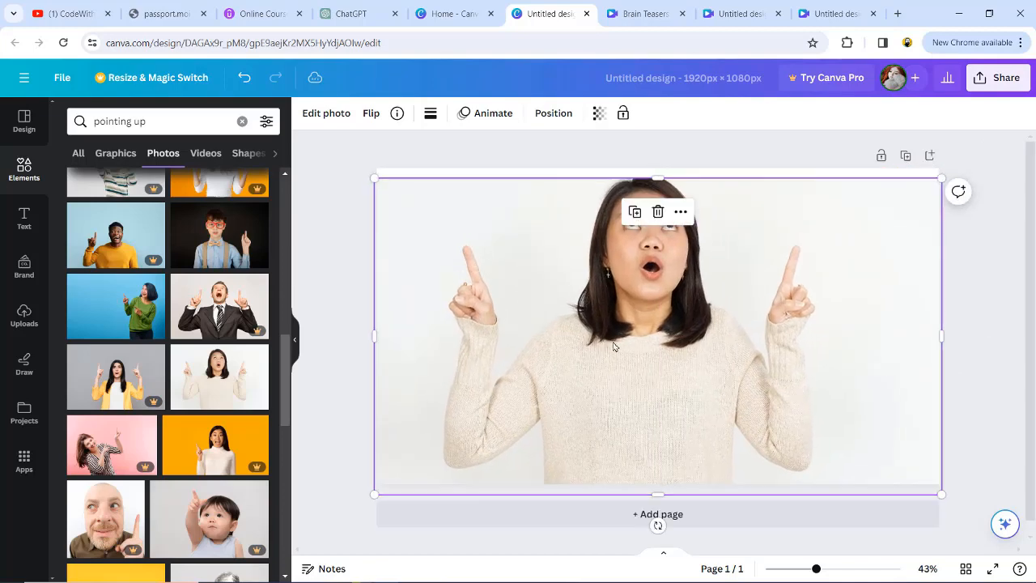
- Download the photo design as an image file
click(998, 77)
click(802, 419)
click(888, 329)
- Open remove.bg in a new tab and upload Untitled design (2).png to remove its background
click(898, 14)
text(re)
key(Return)
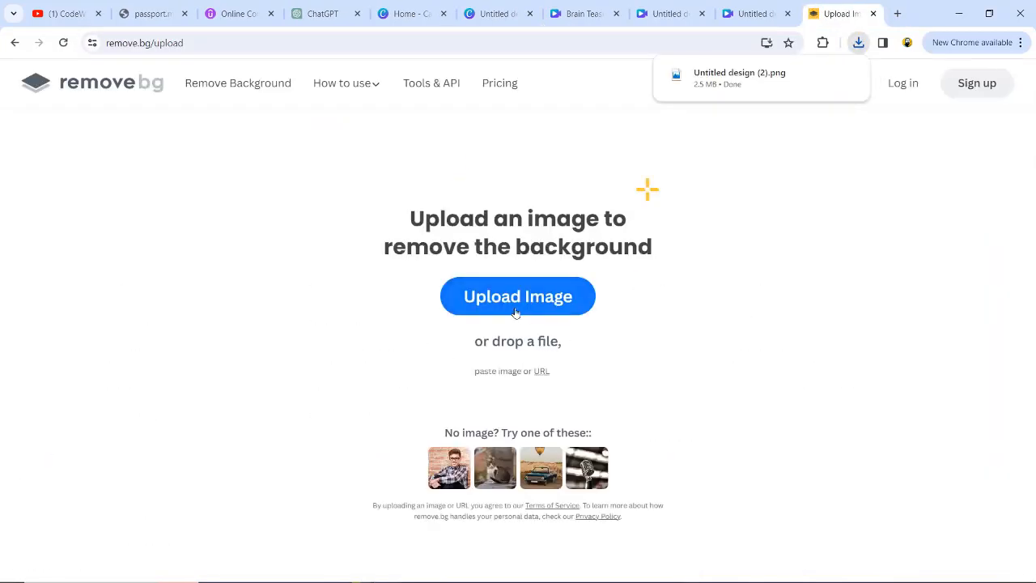
click(522, 310)
double_click(230, 134)
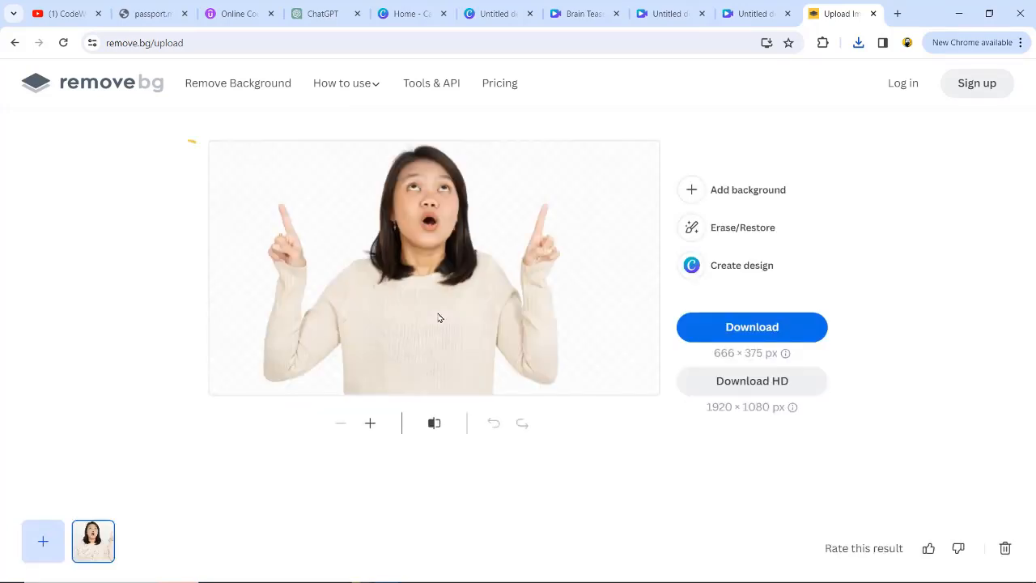
- Download the background-removed image and return to the Brain Teasers Galore design
click(753, 327)
click(583, 13)
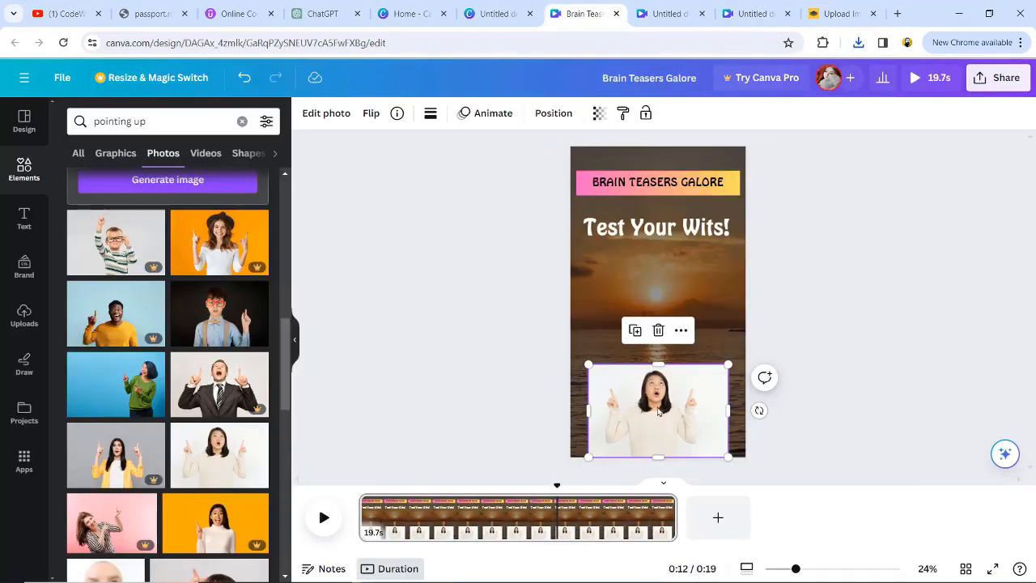
- Replace the bottom photo with the background-removed upload, resizing it to span the lower part of the page
key(Delete)
click(25, 316)
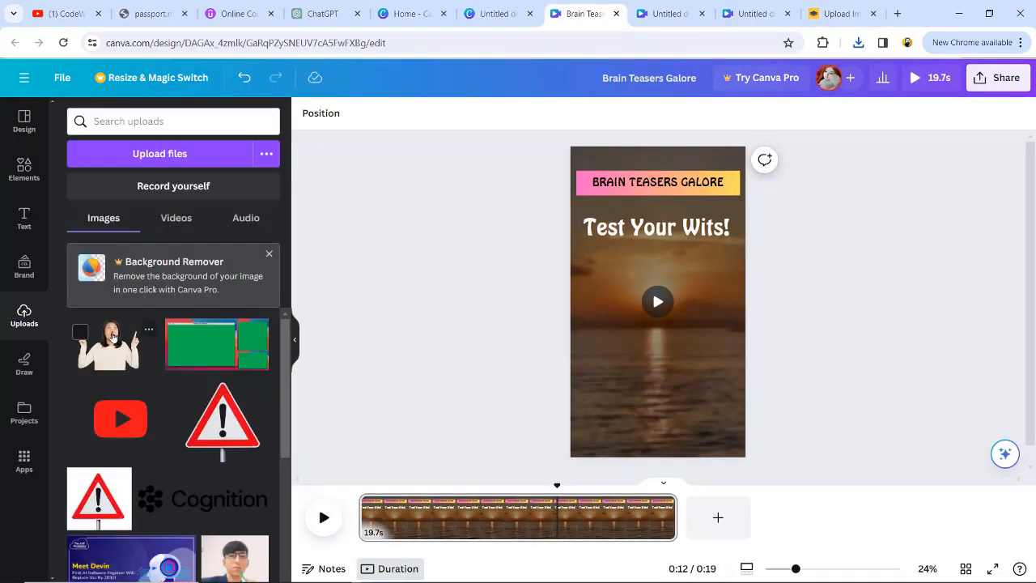
click(108, 345)
drag(652, 314, 645, 439)
drag(597, 399, 556, 263)
drag(623, 413, 698, 395)
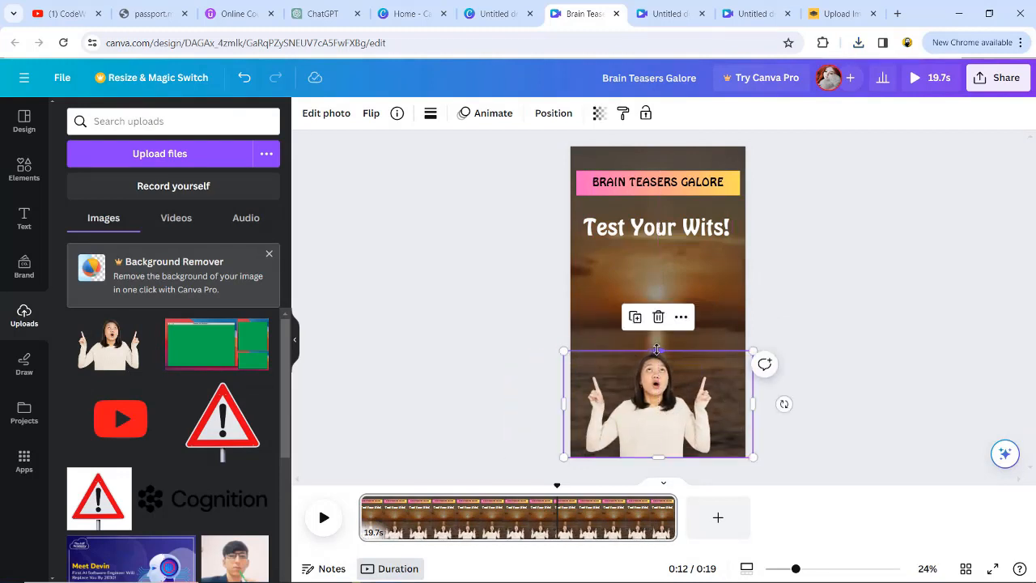
drag(657, 350, 657, 328)
drag(666, 385, 672, 385)
click(823, 363)
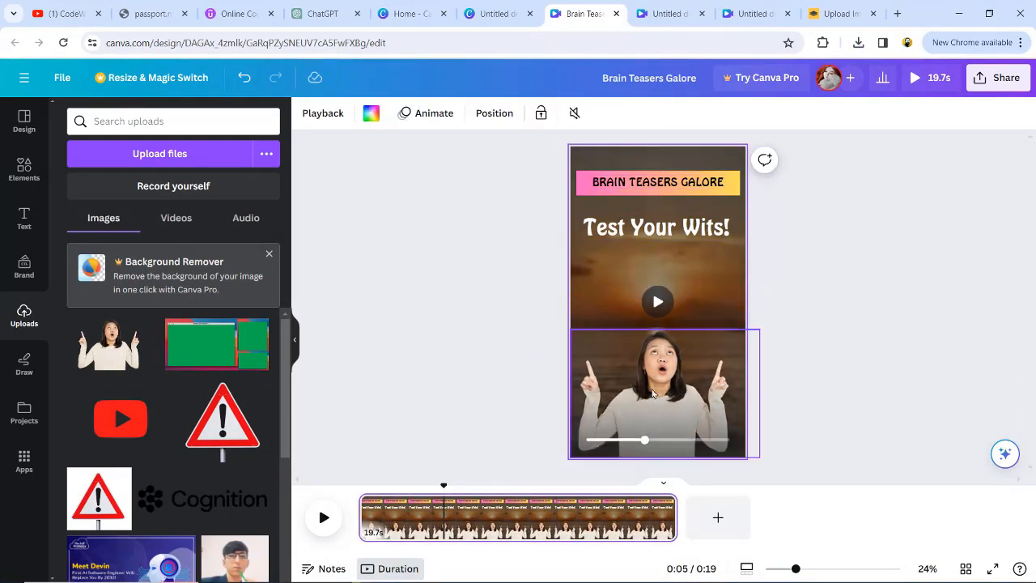
- Apply the Typewriter text animation to the BRAIN TEASERS GALORE title and the Test Your Wits! hook
click(421, 113)
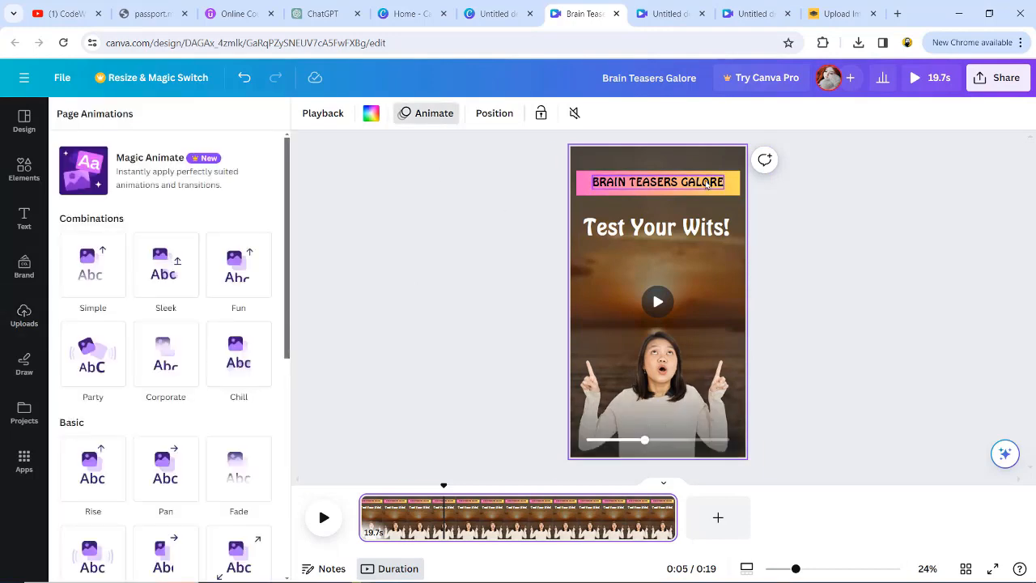
click(729, 192)
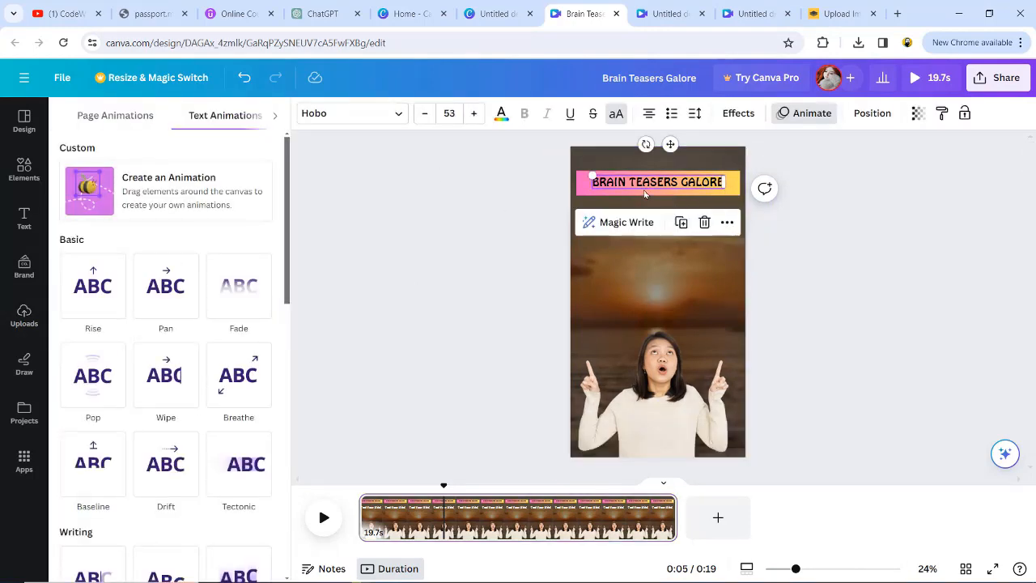
scroll(93, 389, down, 3)
scroll(93, 545, down, 1)
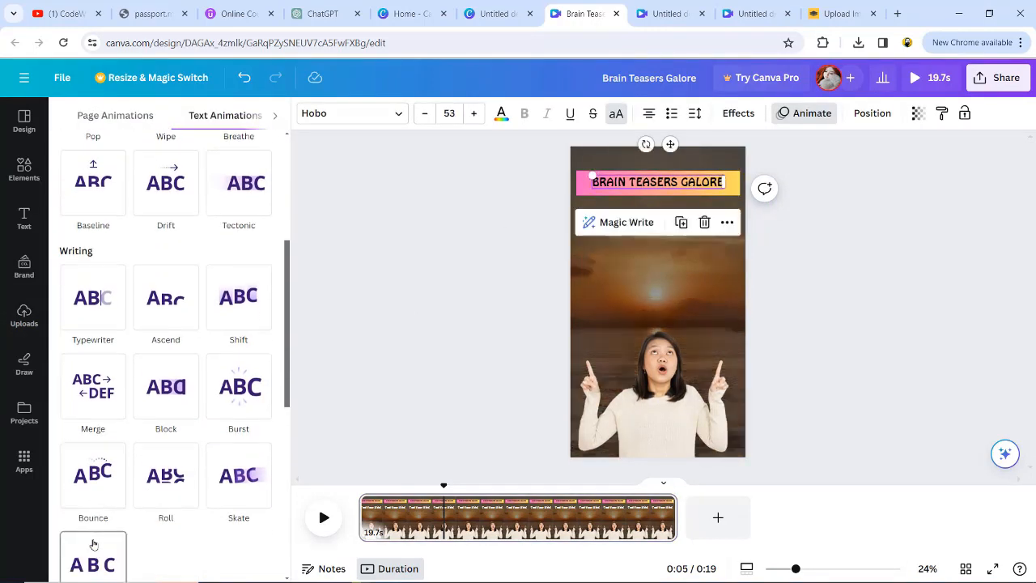
click(102, 303)
click(656, 225)
click(91, 278)
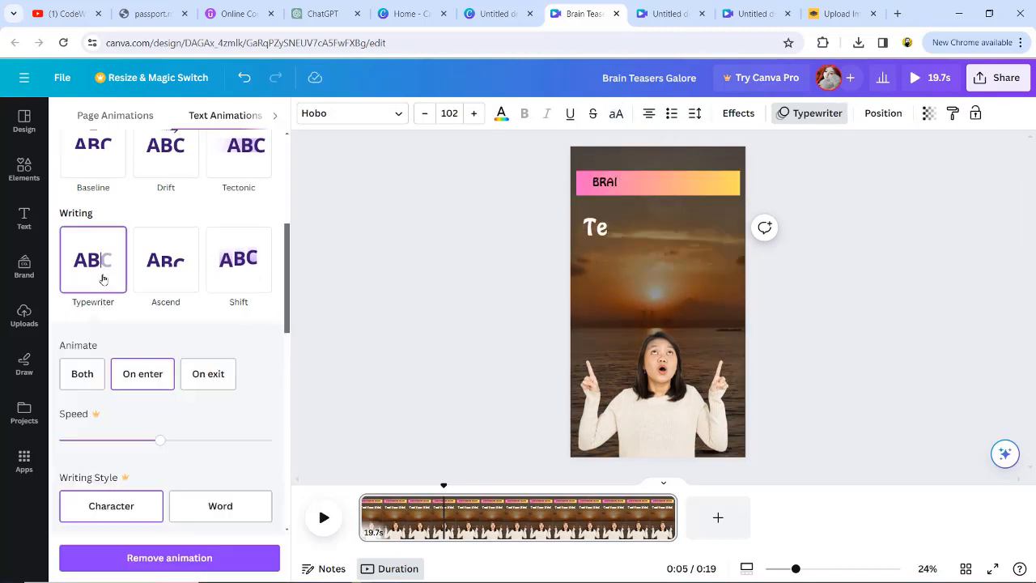
- Apply the Photo Rise animation to the pointing-up photo and preview the page
click(671, 435)
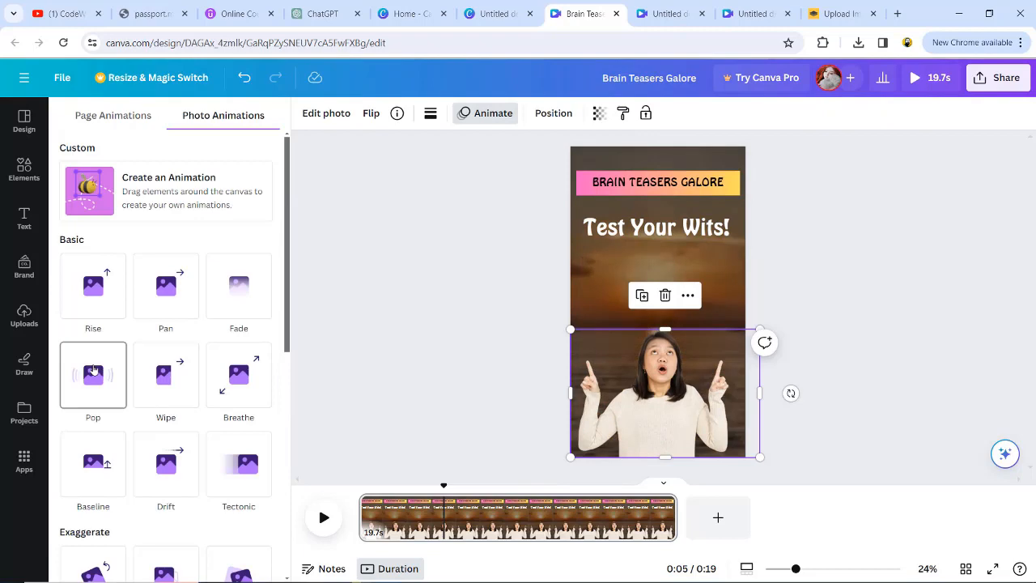
scroll(89, 354, down, 4)
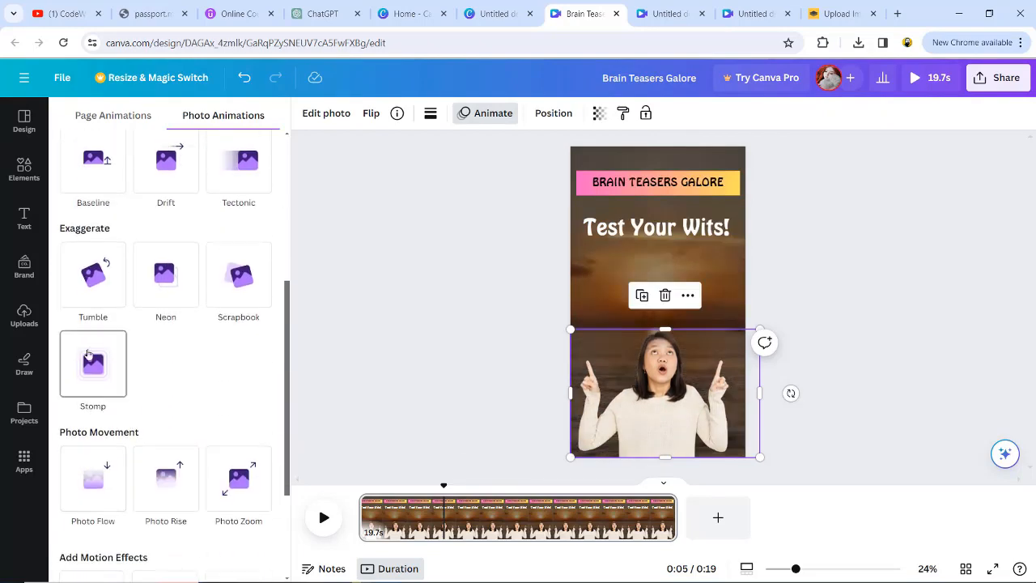
click(166, 478)
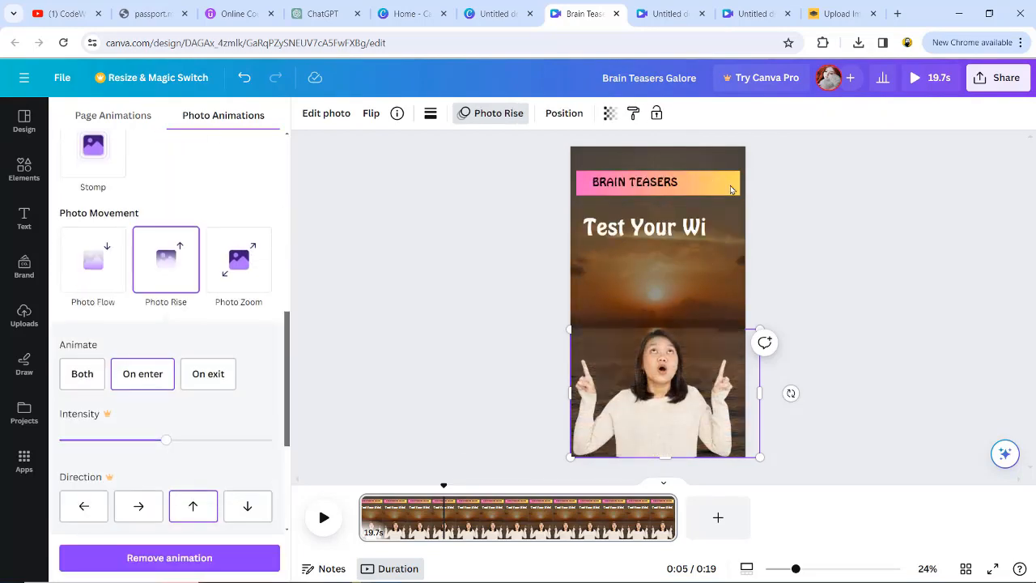
click(736, 183)
click(324, 517)
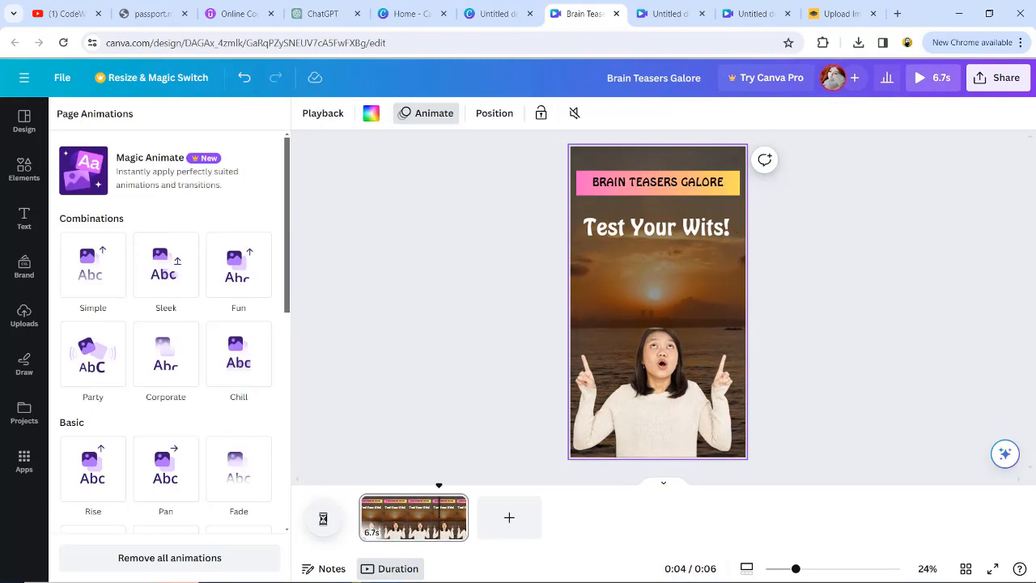
click(324, 517)
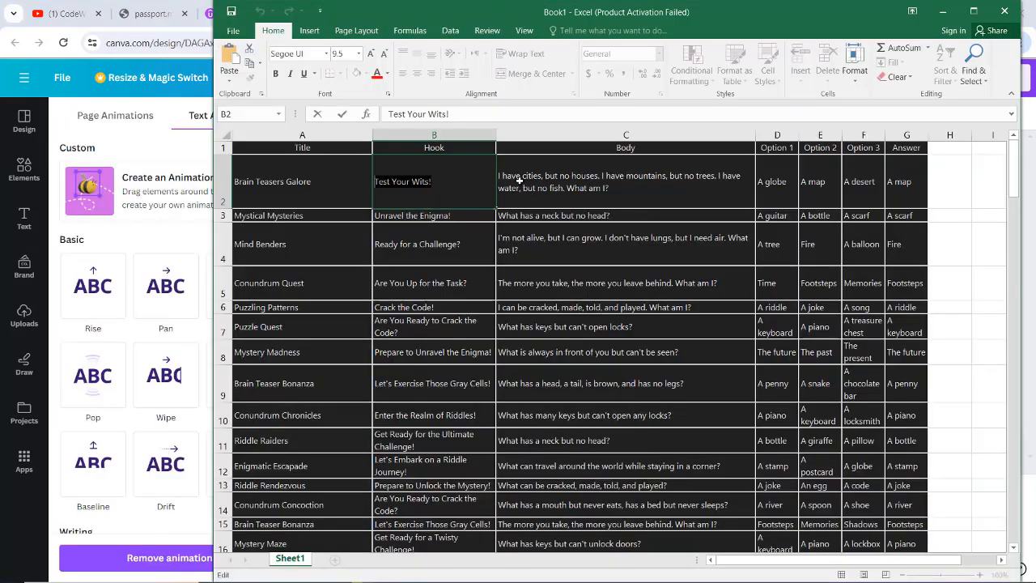
- Copy the riddle body from cell C2 in the spreadsheet and paste it as a body text box under the hook
double_click(567, 181)
drag(499, 175, 583, 190)
right_click(525, 180)
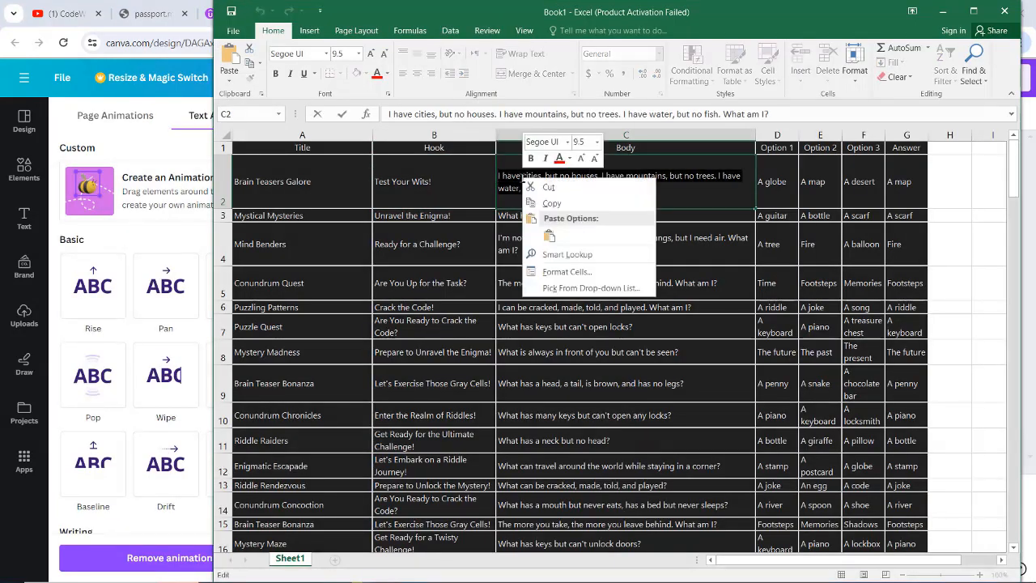
click(540, 204)
key(alt+Tab)
click(24, 219)
click(169, 365)
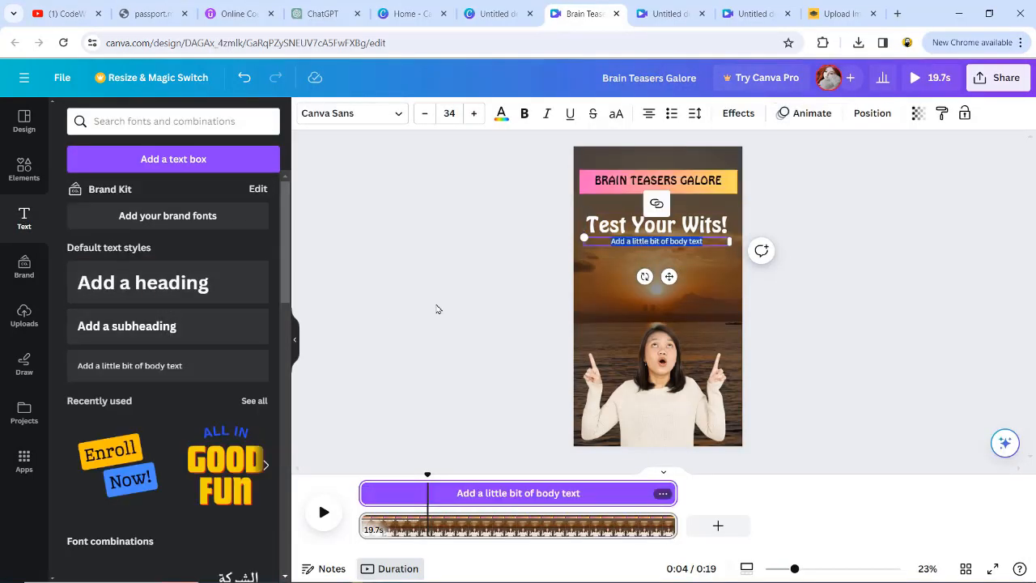
key(ctrl+v)
drag(727, 265, 727, 293)
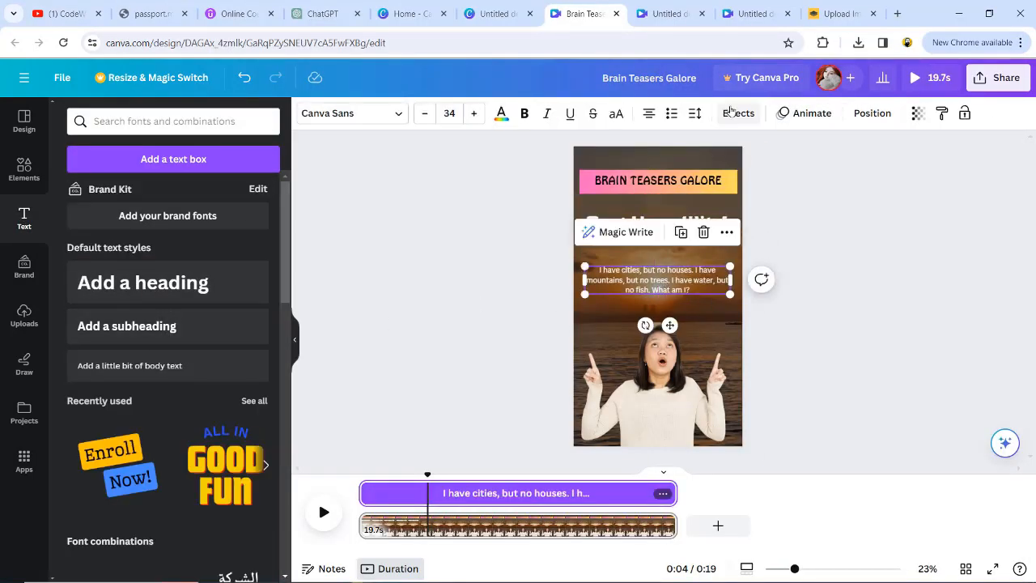
- Give the riddle text a white Background effect and black font colour, and widen its text box
click(739, 114)
click(93, 466)
scroll(186, 478, down, 3)
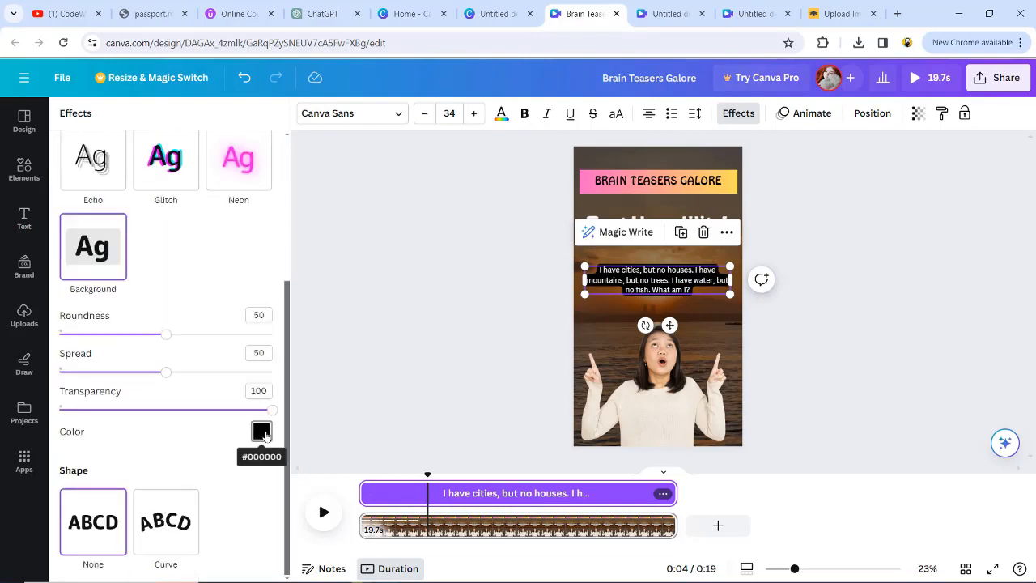
click(261, 431)
click(241, 403)
click(501, 115)
click(110, 197)
drag(585, 266, 563, 261)
drag(640, 282, 661, 284)
drag(744, 296, 759, 276)
- Apply the Burst animation to the riddle text, adjust its timing in the timeline, and preview it
click(236, 369)
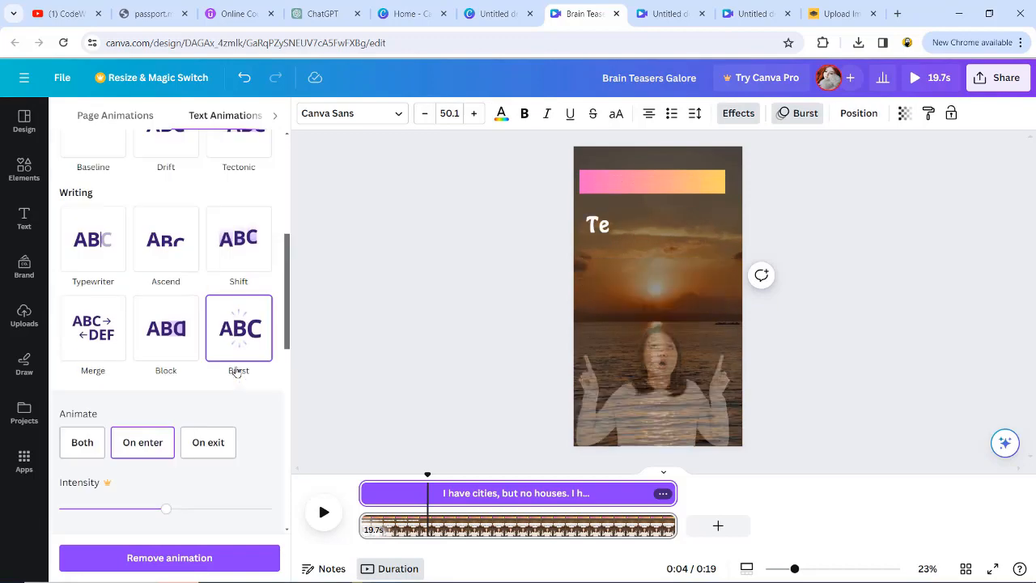
click(456, 493)
drag(366, 490, 447, 490)
drag(672, 492, 564, 490)
drag(362, 481, 417, 491)
drag(488, 490, 465, 490)
click(322, 518)
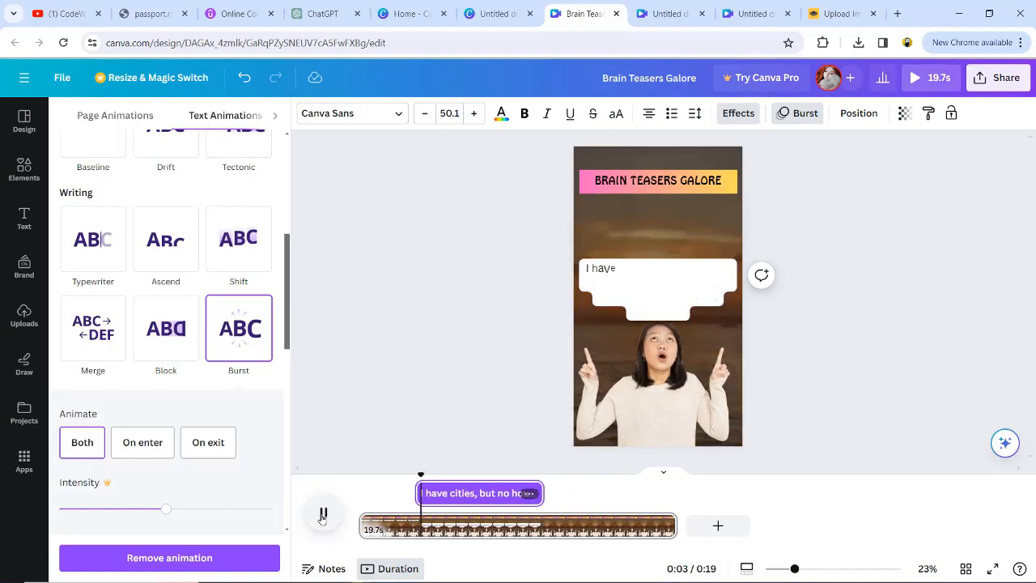
click(323, 518)
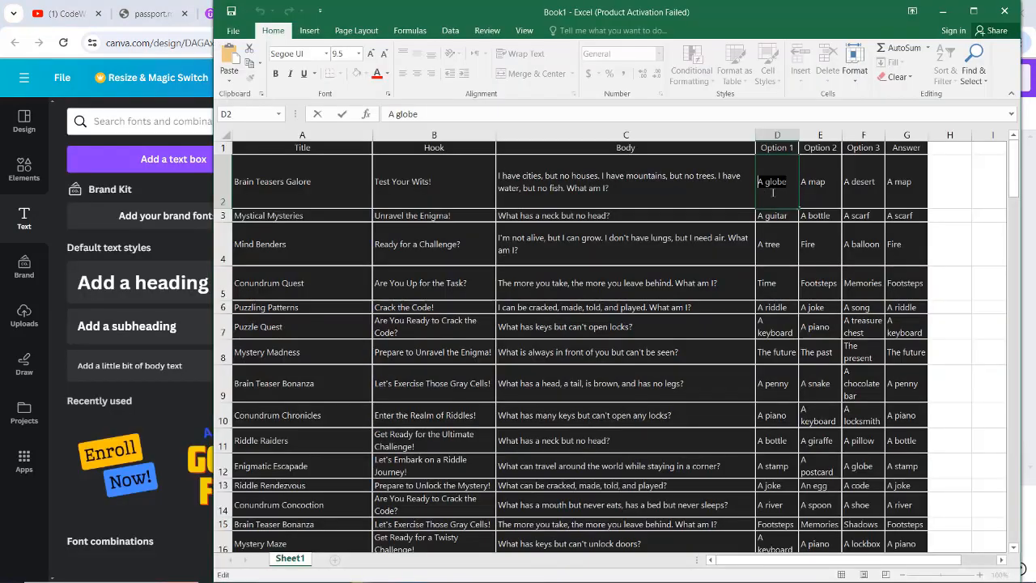
- Copy option 1, A globe, from cell D2 and paste it into the design
right_click(773, 187)
click(803, 217)
key(alt+Tab)
double_click(661, 303)
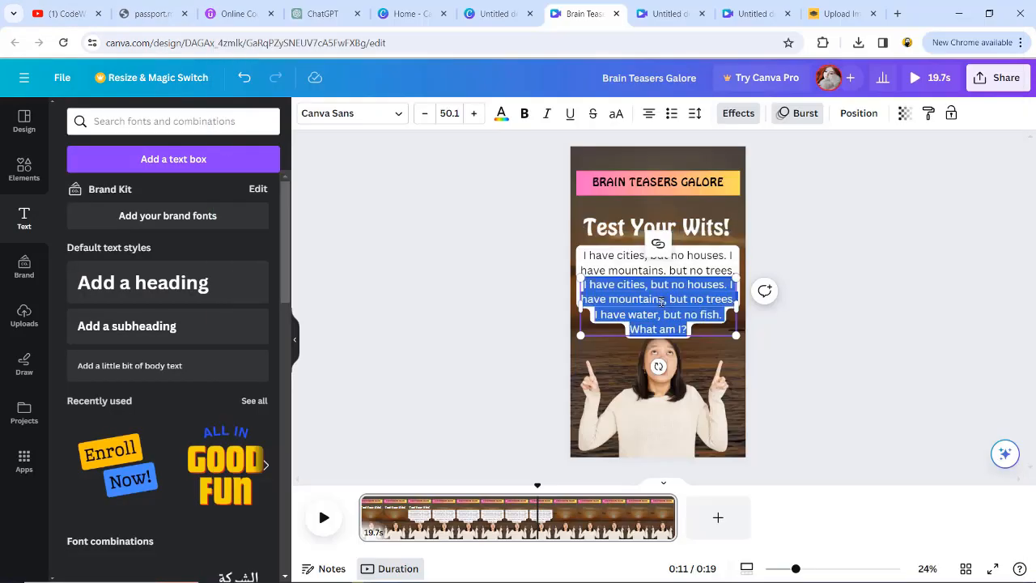
key(ctrl+v)
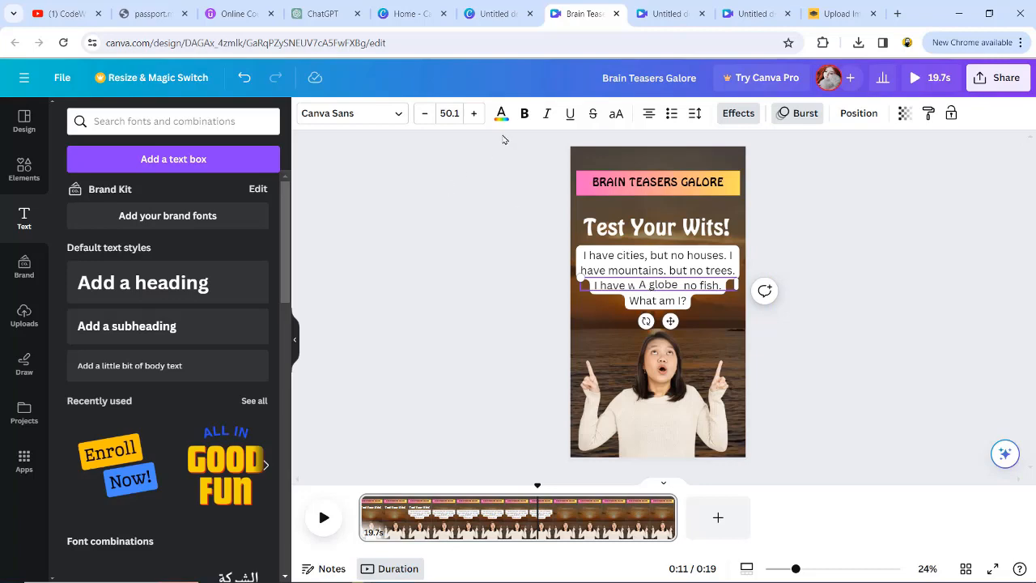
- Apply the Background effect to the A globe text and move it below the riddle
click(748, 111)
scroll(164, 466, down, 3)
scroll(154, 462, up, 3)
click(103, 469)
scroll(221, 464, down, 1)
scroll(220, 464, down, 1)
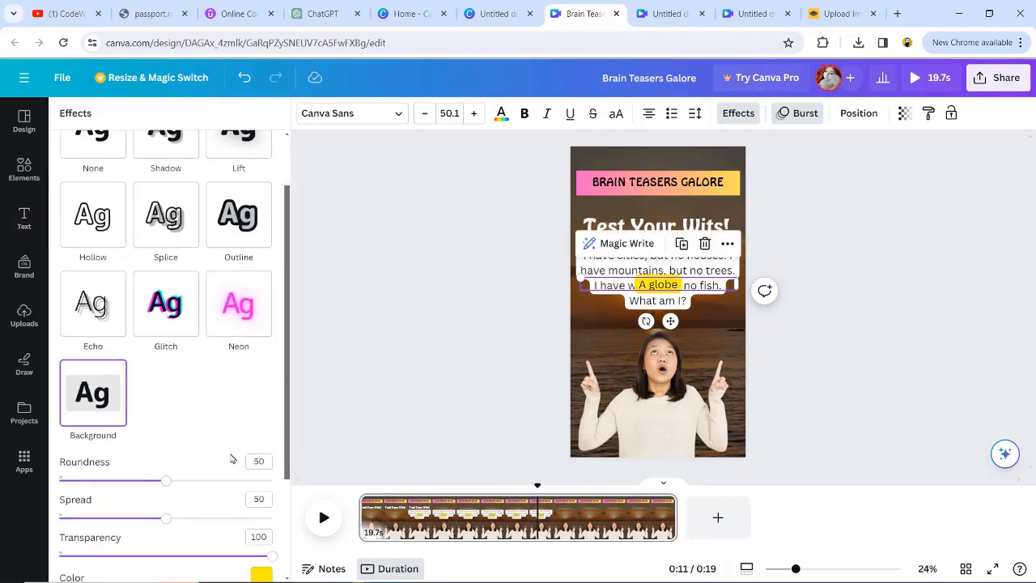
drag(662, 288, 663, 309)
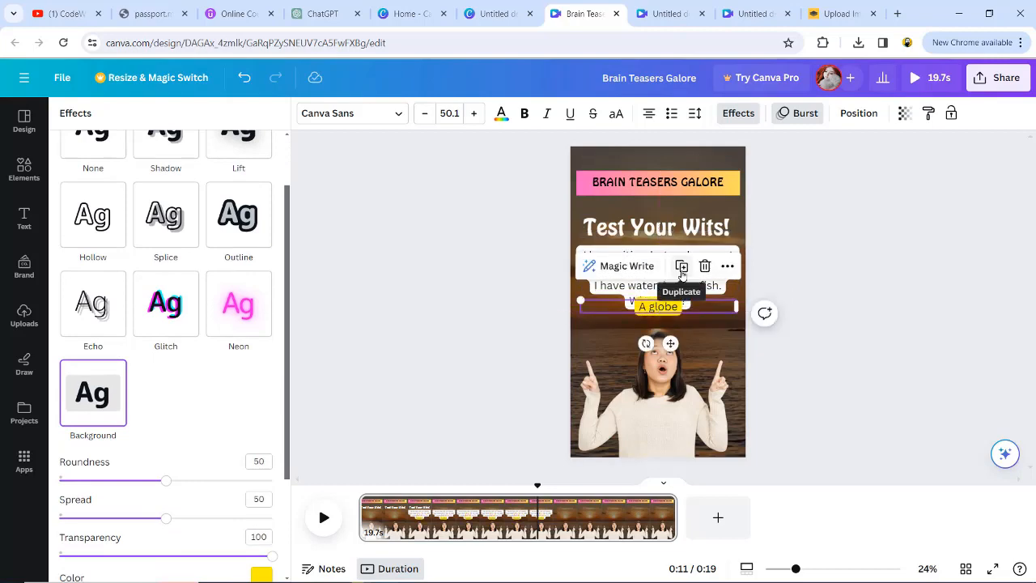
- Duplicate the A globe box below it and replace its text with A map copied from cell E2
click(682, 272)
drag(666, 357, 666, 325)
key(alt+Tab)
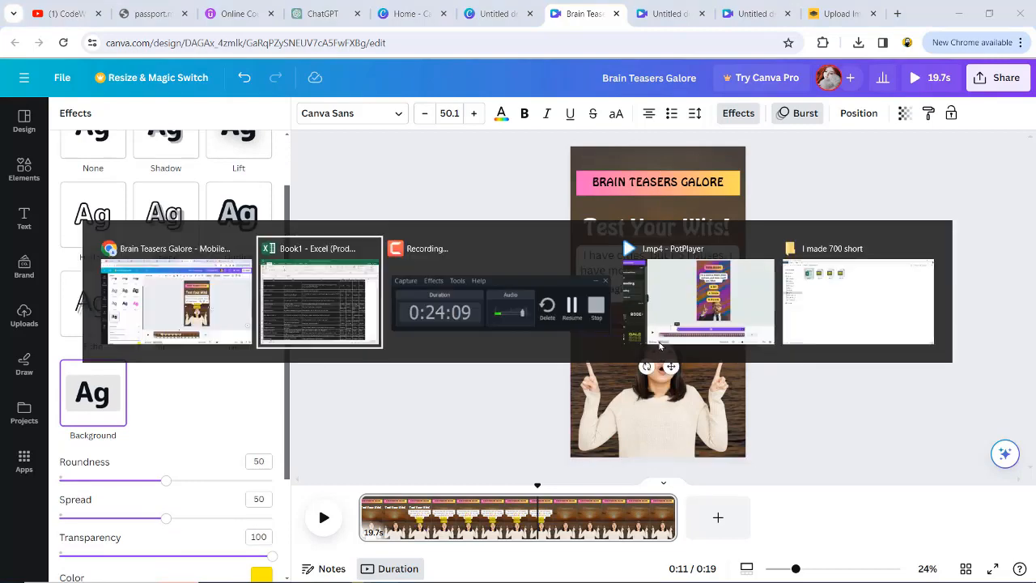
click(818, 183)
triple_click(820, 186)
key(ctrl+c)
key(alt+Tab)
double_click(663, 330)
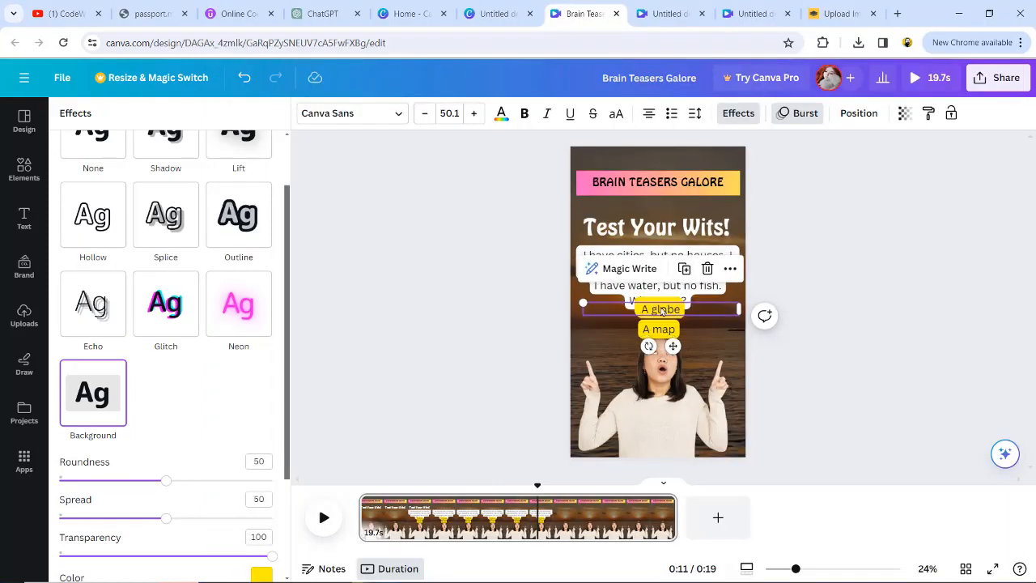
click(592, 315)
click(592, 316)
- Add a third option box below and fill it with A desert copied from cell F2
click(661, 323)
drag(662, 323, 662, 328)
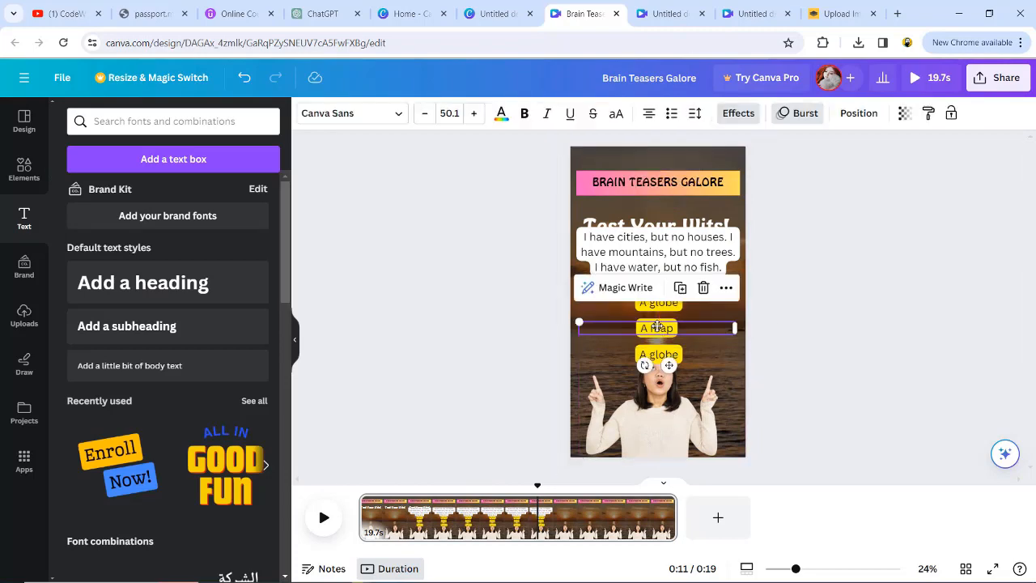
click(634, 353)
key(alt+Tab)
triple_click(870, 185)
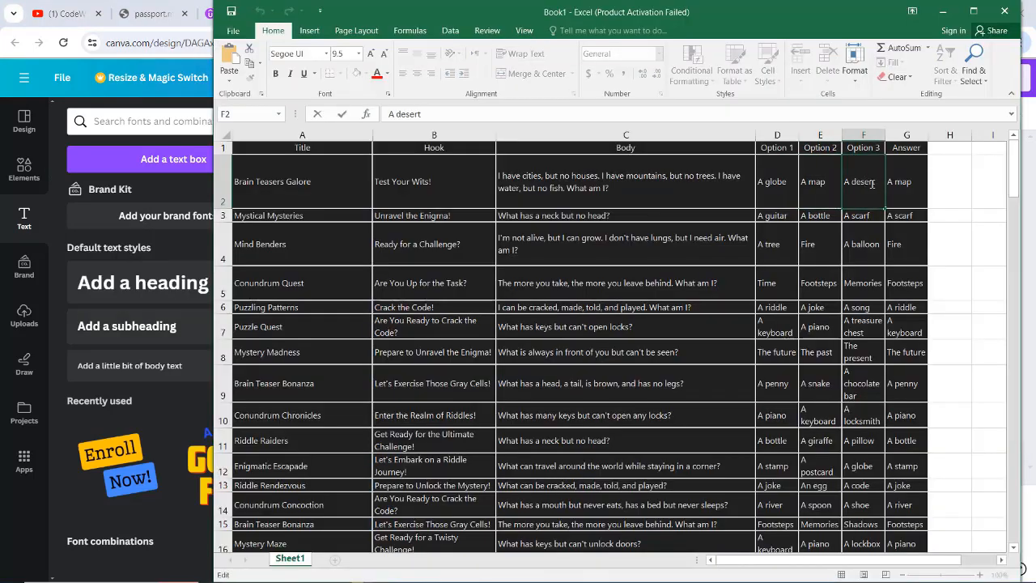
key(ctrl+c)
key(alt+Tab)
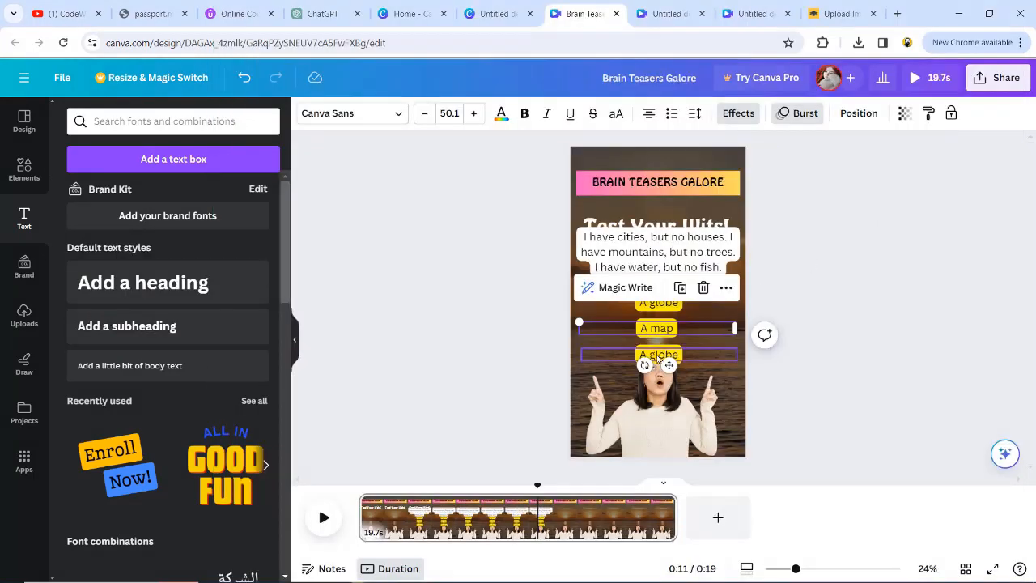
key(ctrl+v)
- Move the A globe box's start time later in the timeline and preview it
click(611, 323)
click(657, 302)
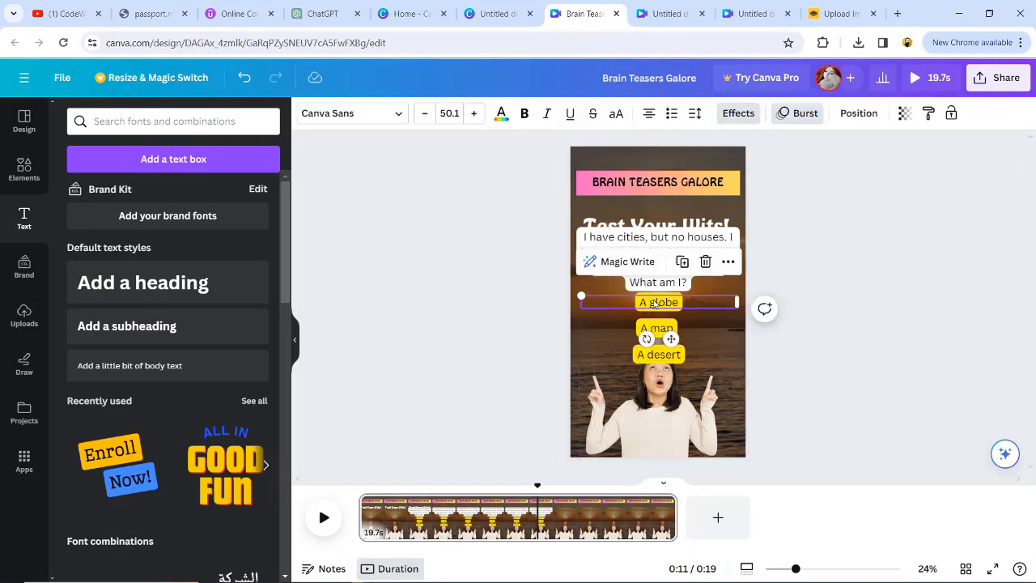
right_click(655, 303)
click(715, 416)
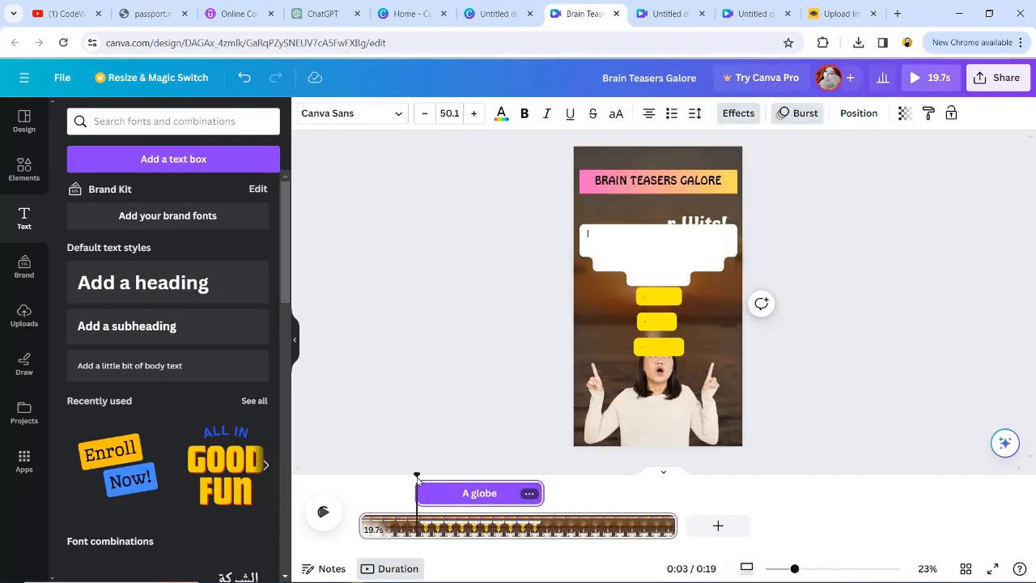
drag(456, 493, 545, 502)
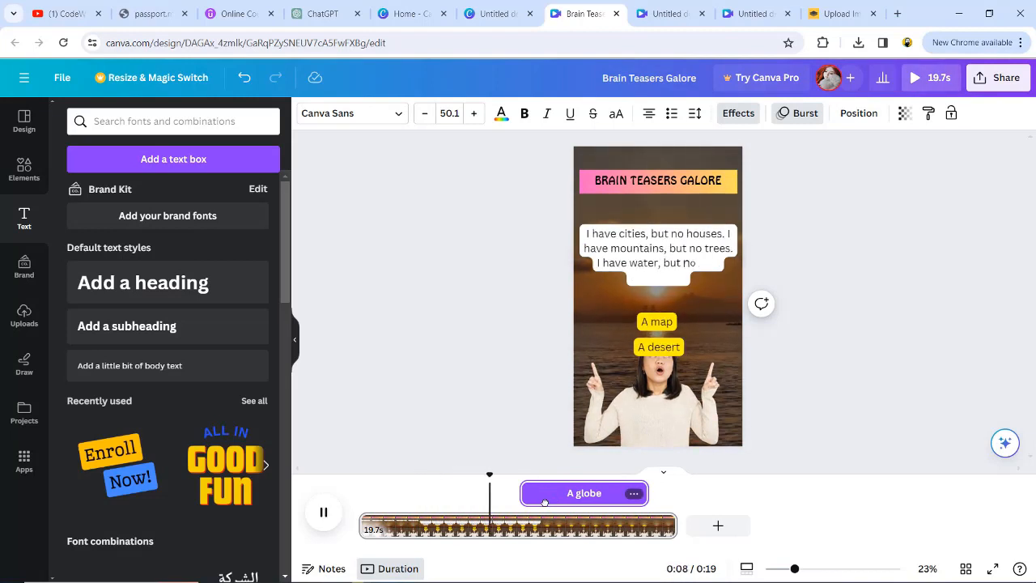
key(space)
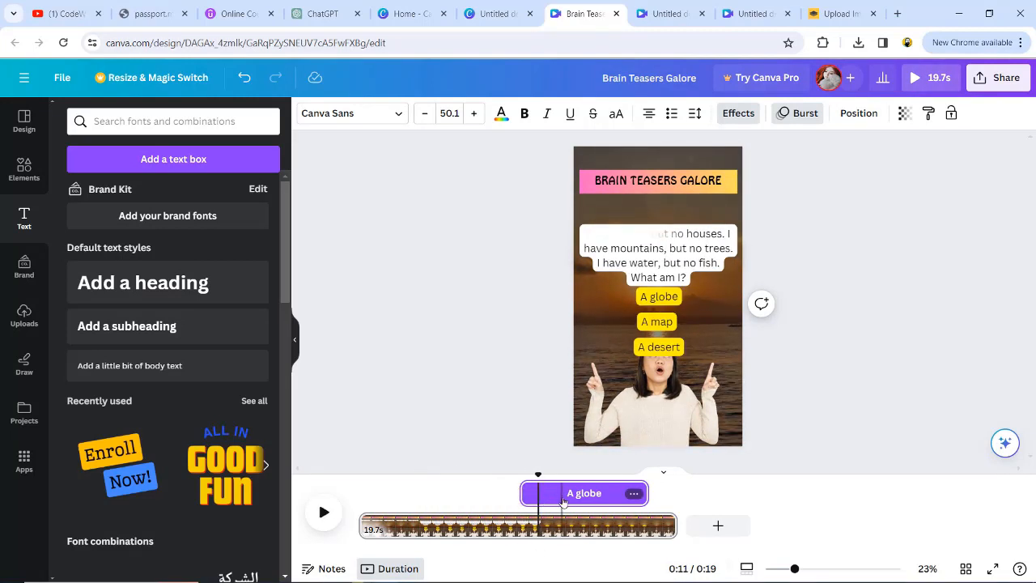
drag(558, 496, 569, 491)
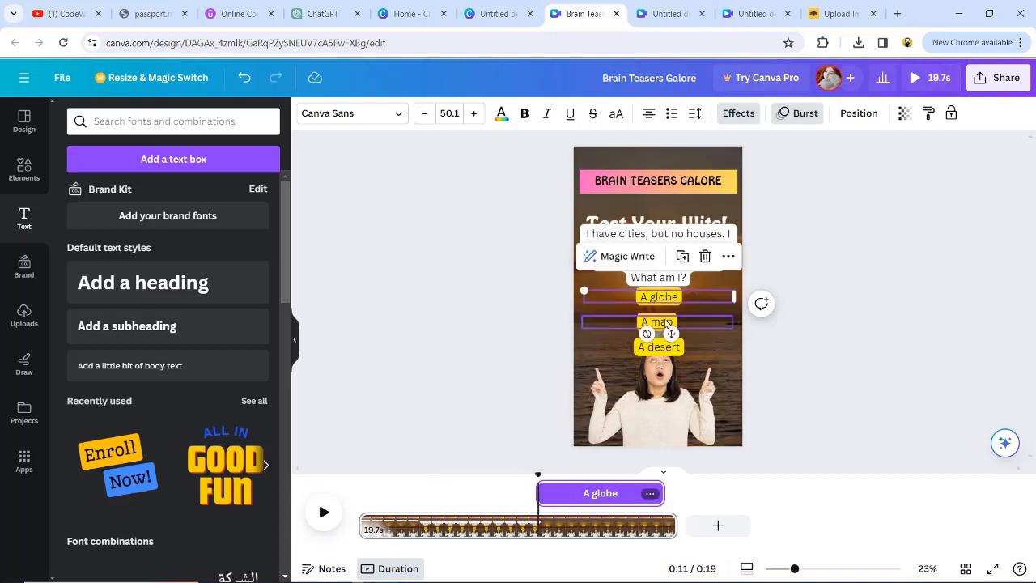
- Move the A map box's start time later in the timeline
click(671, 323)
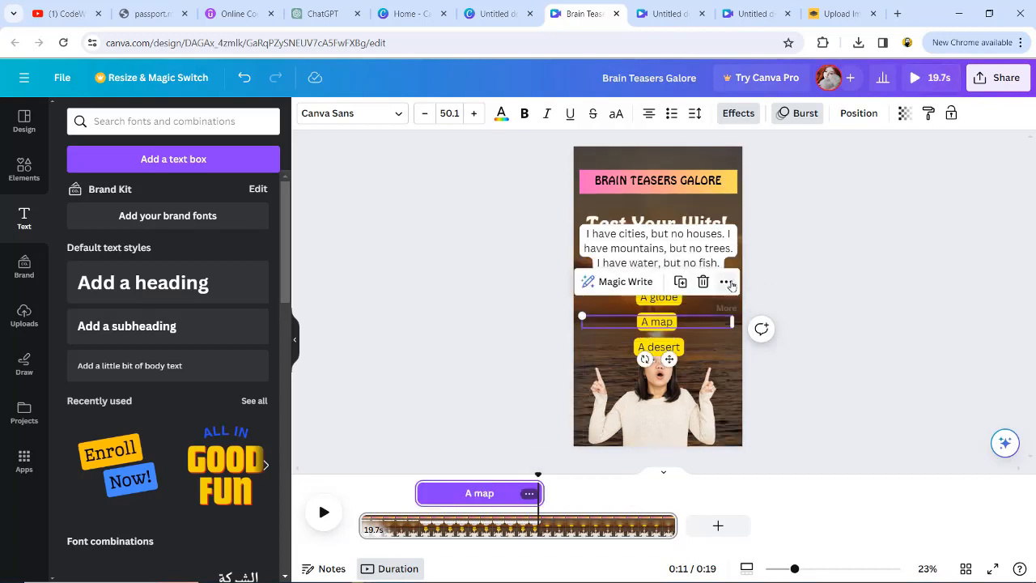
right_click(677, 321)
click(481, 494)
drag(440, 492, 577, 496)
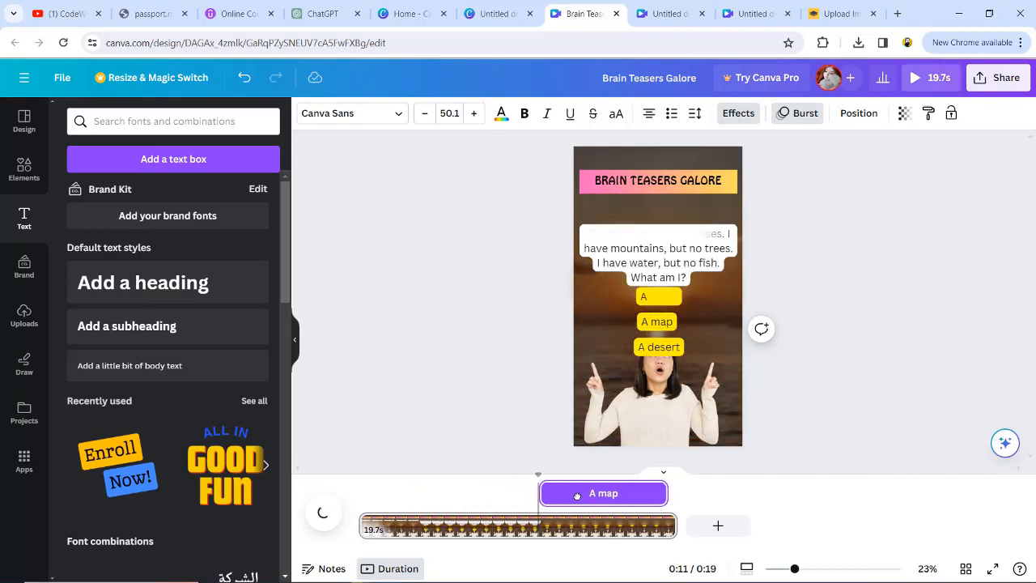
- Move the A desert box's start time later in the timeline
click(474, 492)
right_click(474, 493)
drag(476, 492, 593, 490)
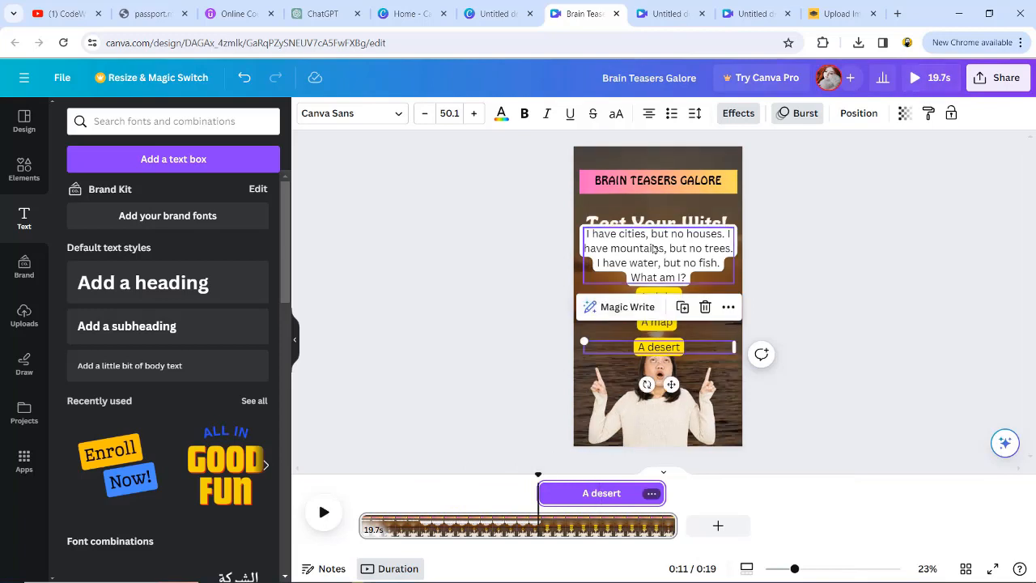
- Move the riddle text box's start slightly earlier in the timeline and preview it
click(654, 249)
drag(497, 488, 481, 491)
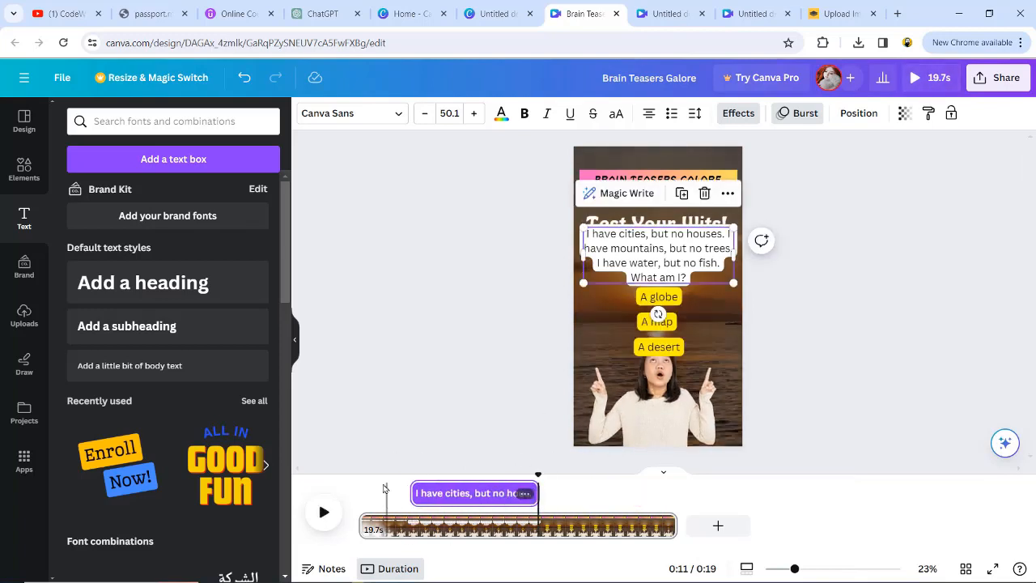
click(324, 511)
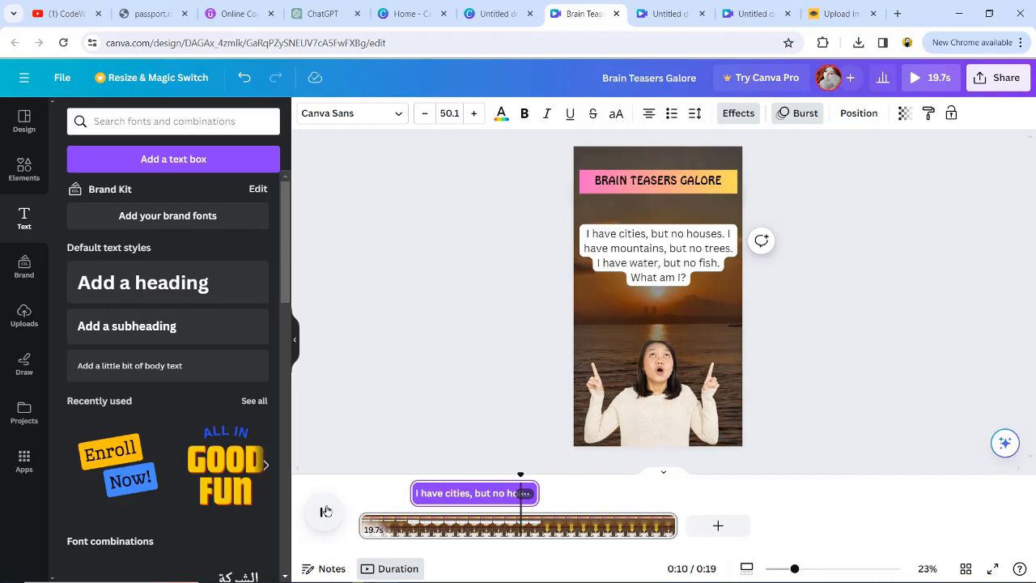
- Move the answer option boxes up just beneath the riddle text and preview the page
drag(656, 309, 657, 264)
drag(659, 352, 660, 298)
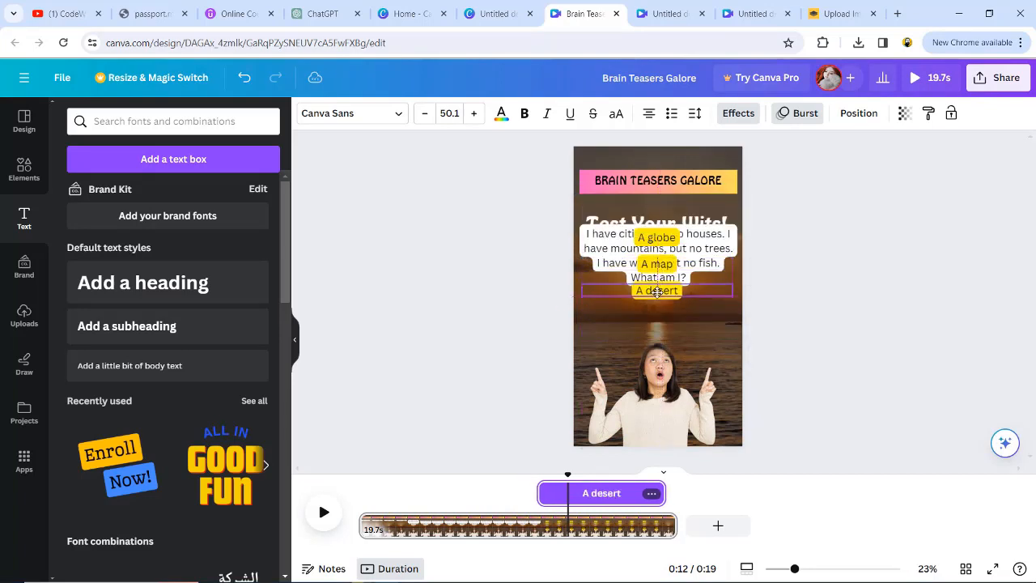
click(324, 512)
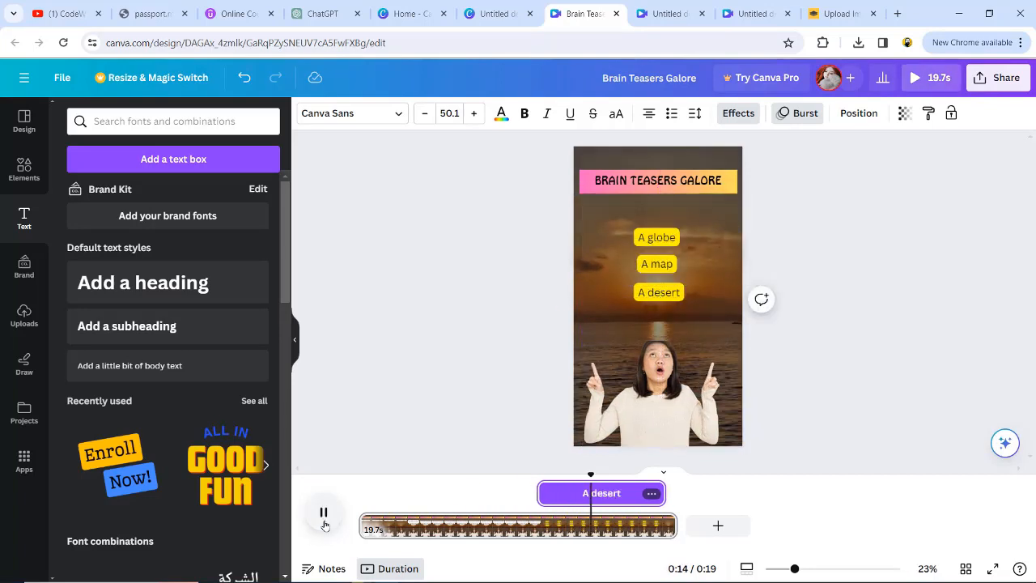
click(323, 512)
- Duplicate the first page as a new second page and delete the leftover blank page
click(662, 344)
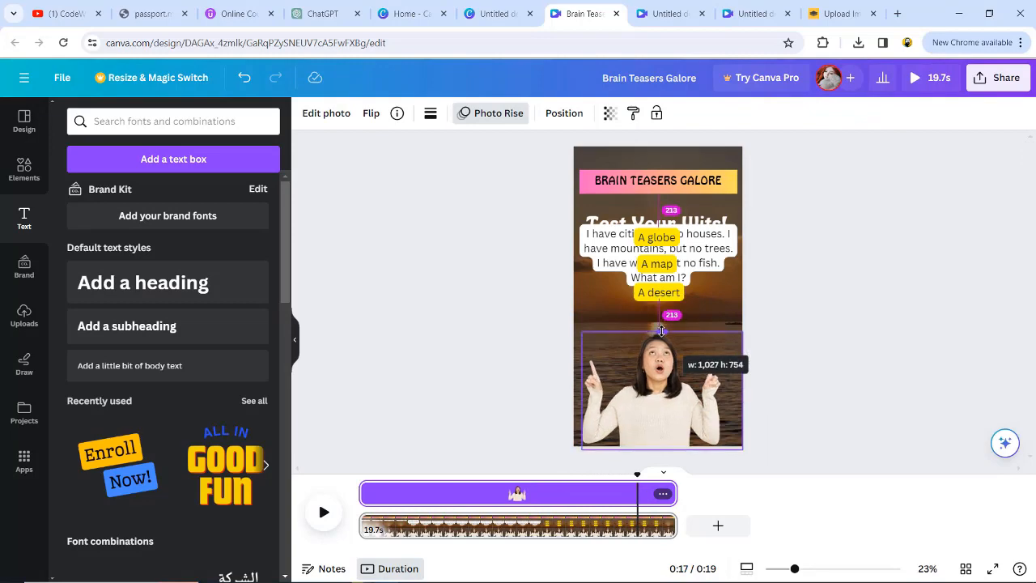
click(505, 382)
click(731, 522)
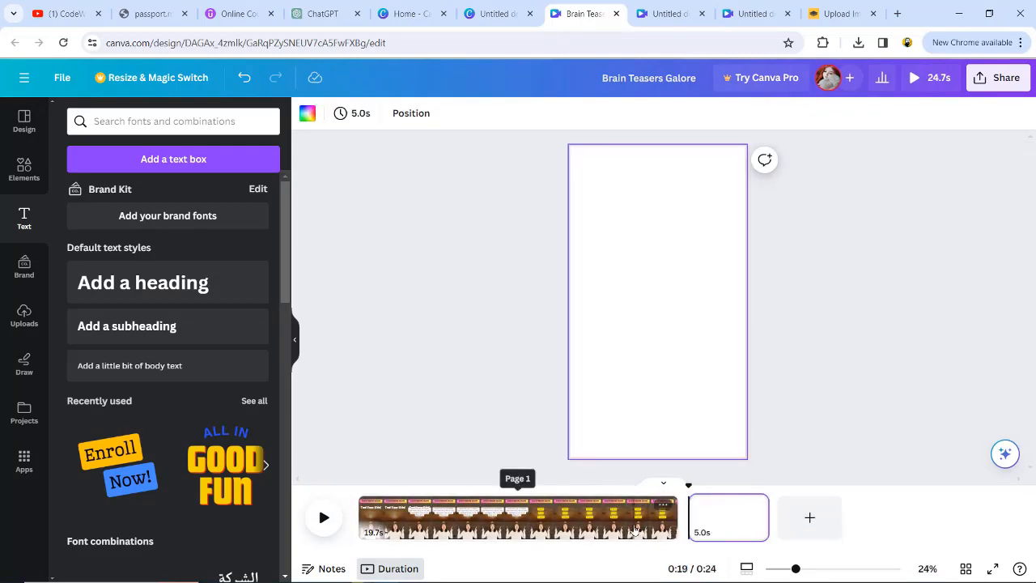
click(621, 526)
click(726, 522)
key(ctrl+v)
click(758, 527)
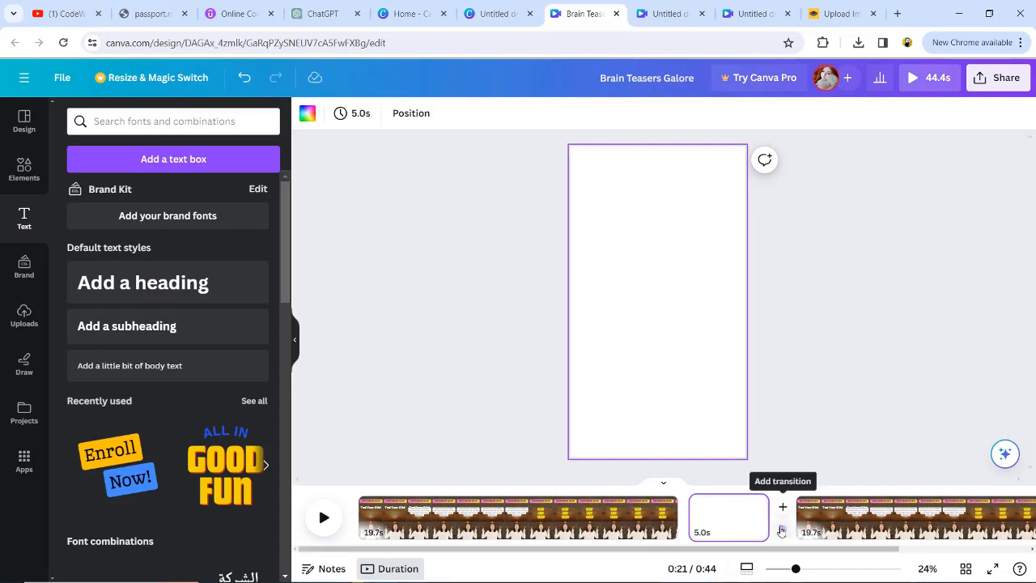
key(Delete)
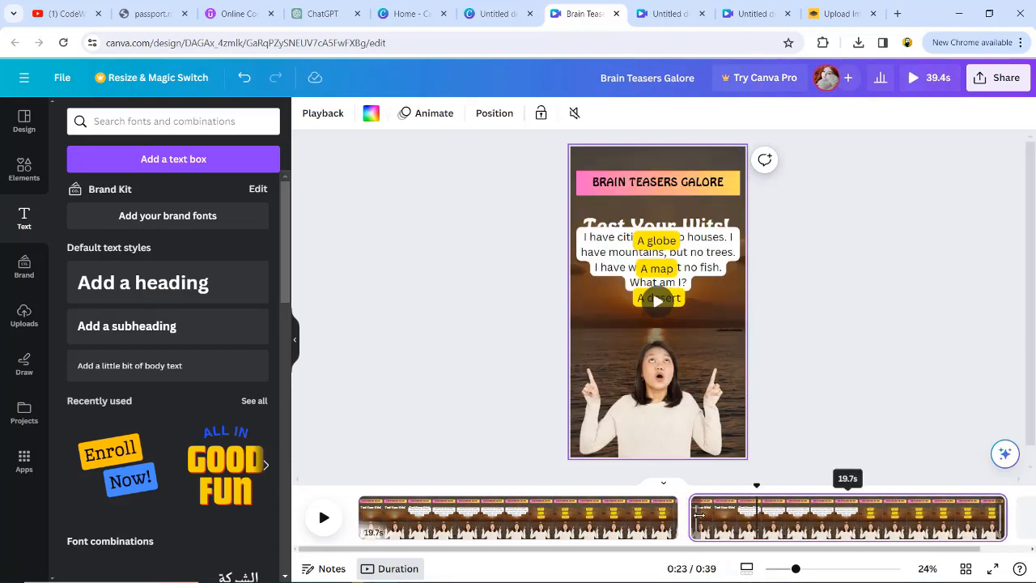
- Play back the first page to preview it
click(659, 508)
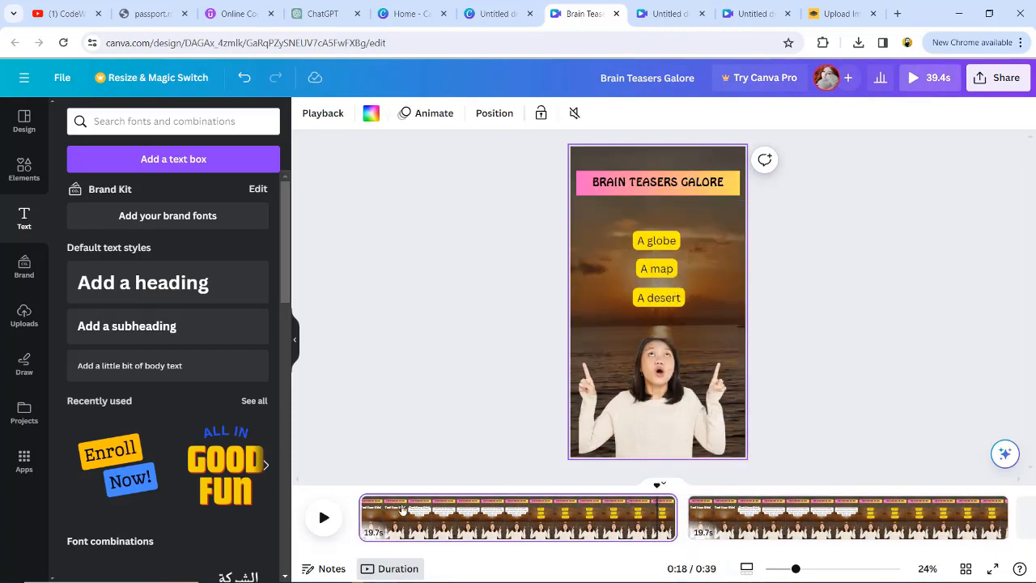
click(324, 520)
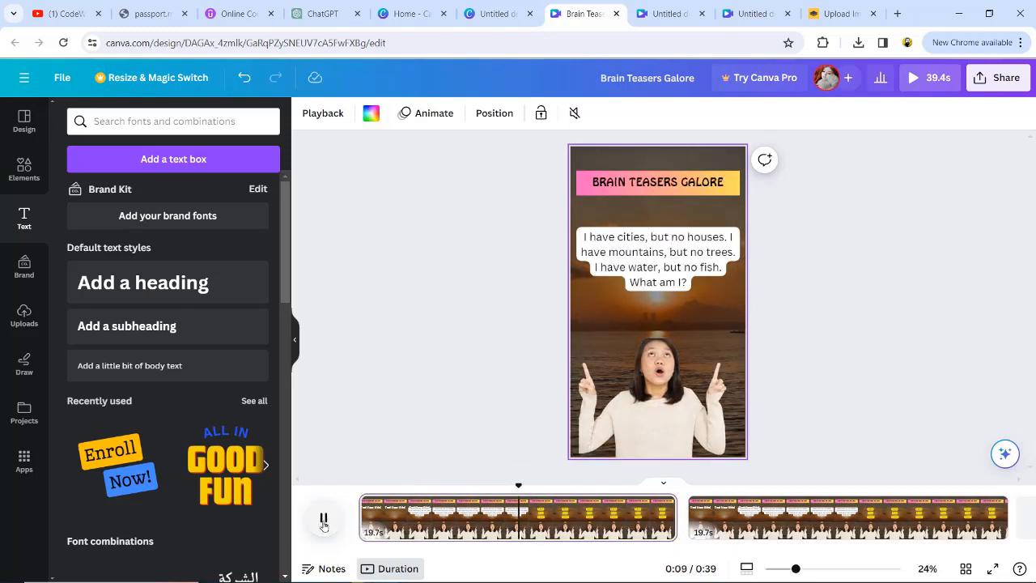
click(324, 520)
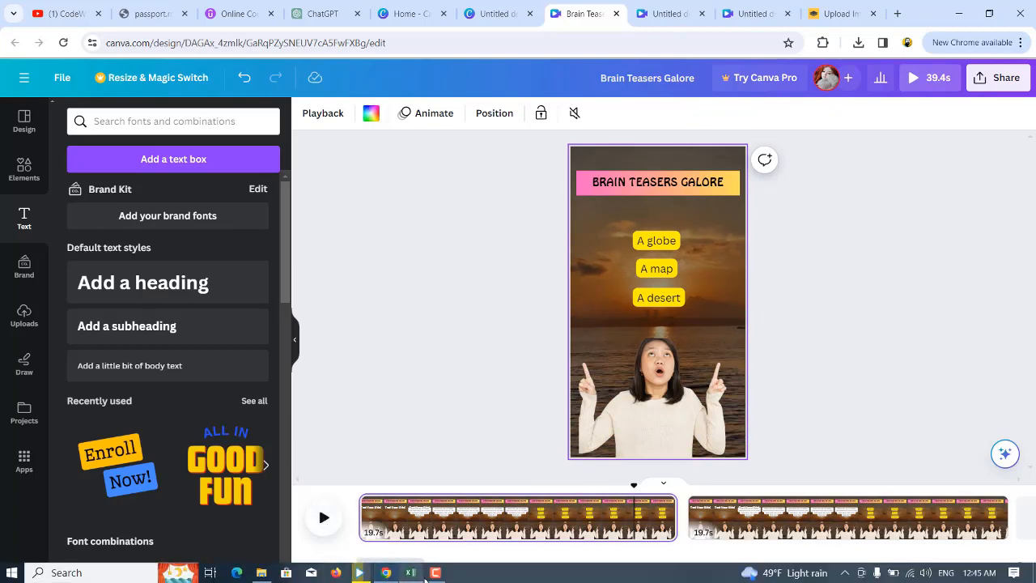
click(412, 572)
click(981, 542)
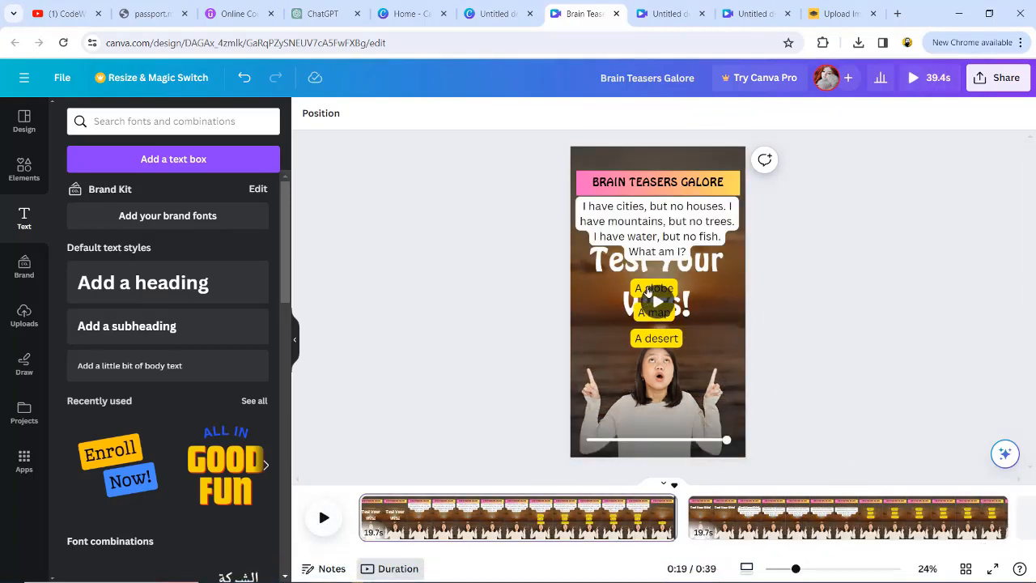
- Apply the Pulse motion effect to the three answer option boxes and preview the animation
click(650, 292)
shift+click(653, 340)
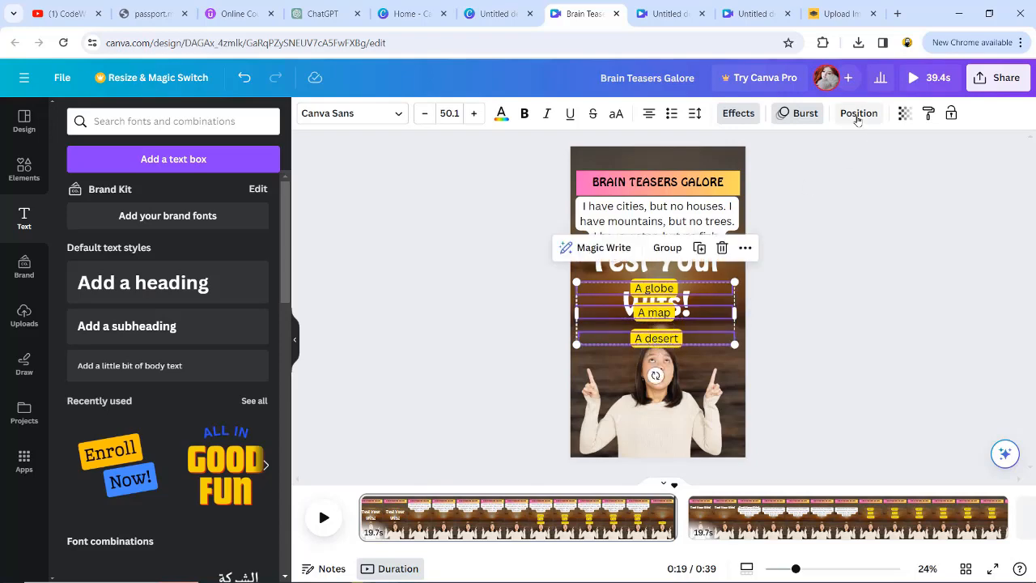
click(798, 114)
scroll(233, 397, down, 10)
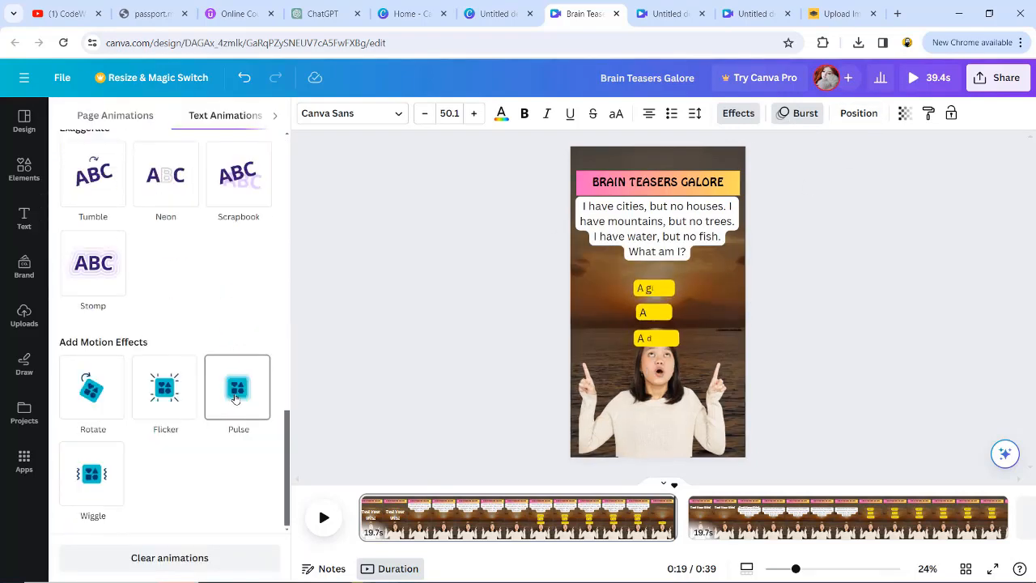
click(235, 399)
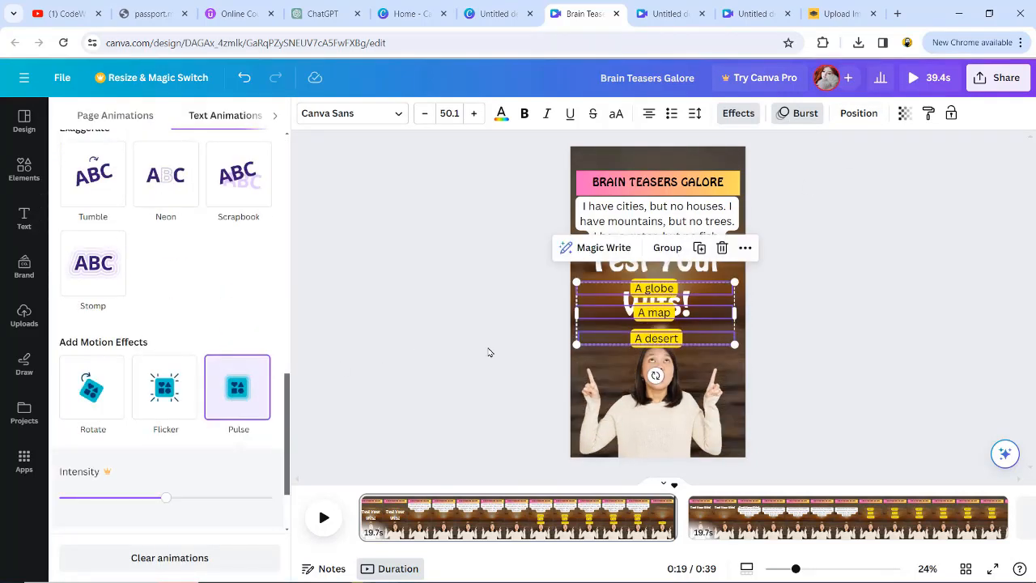
click(486, 356)
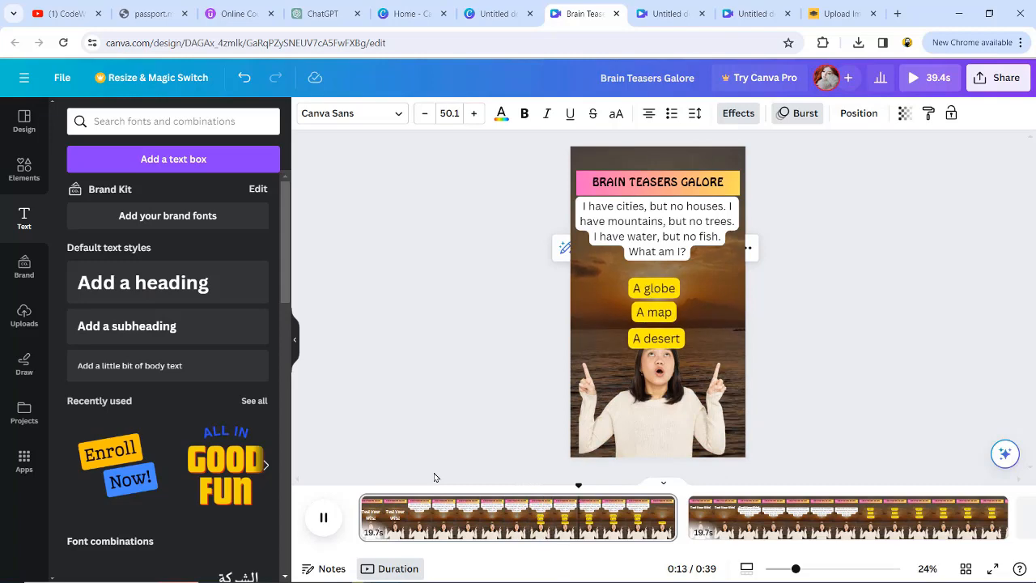
key(space)
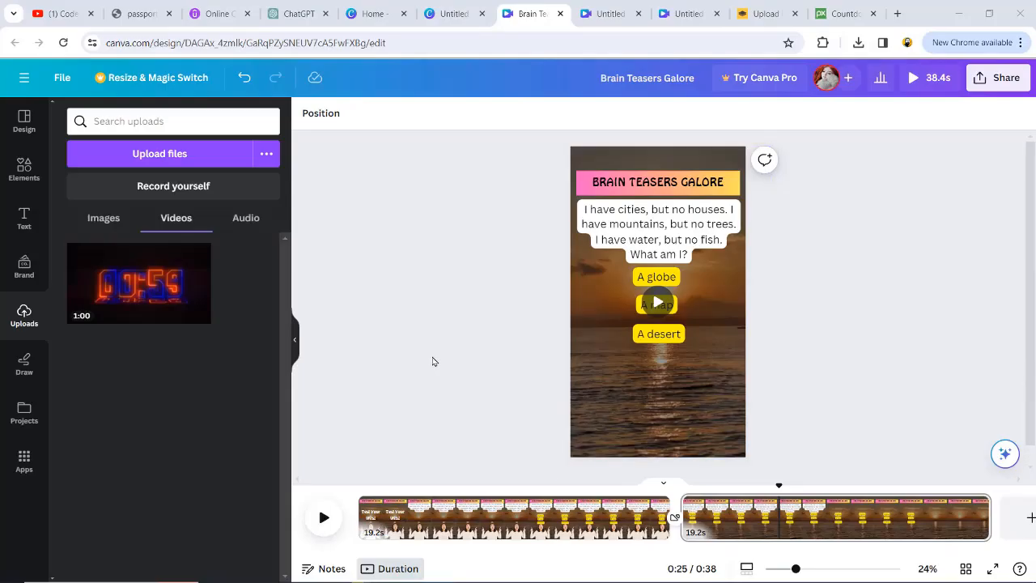
- View the countdown timer video's source page on Pixabay
click(842, 13)
scroll(303, 211, up, 8)
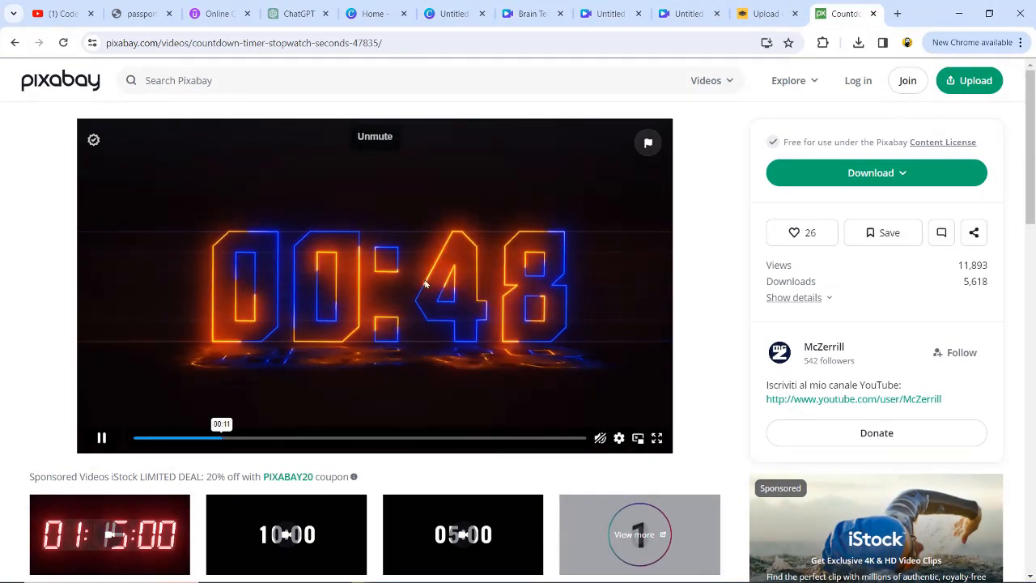
click(540, 15)
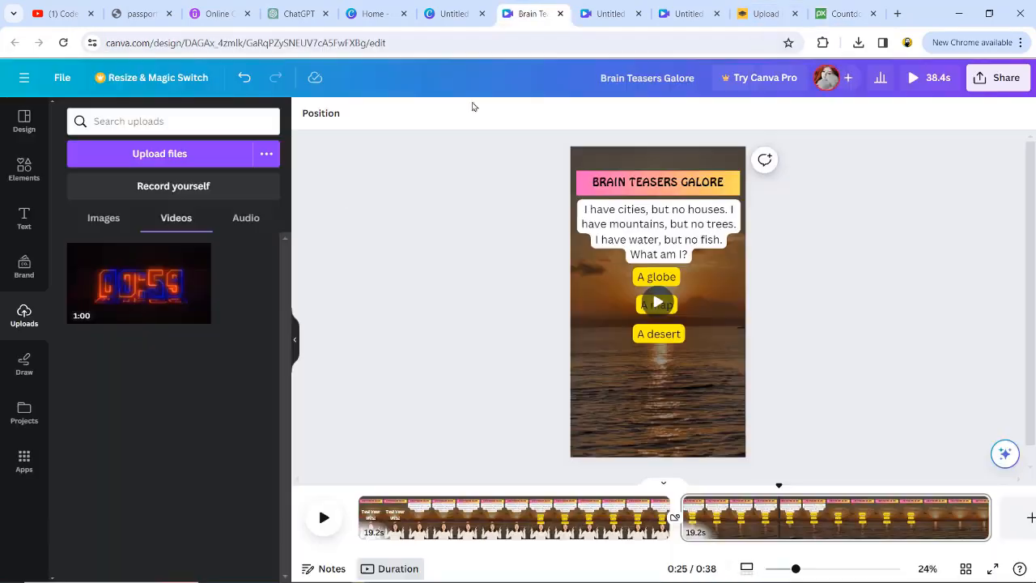
- Add the uploaded countdown video to the second page, resize it into a small box near the bottom, and preview
click(686, 518)
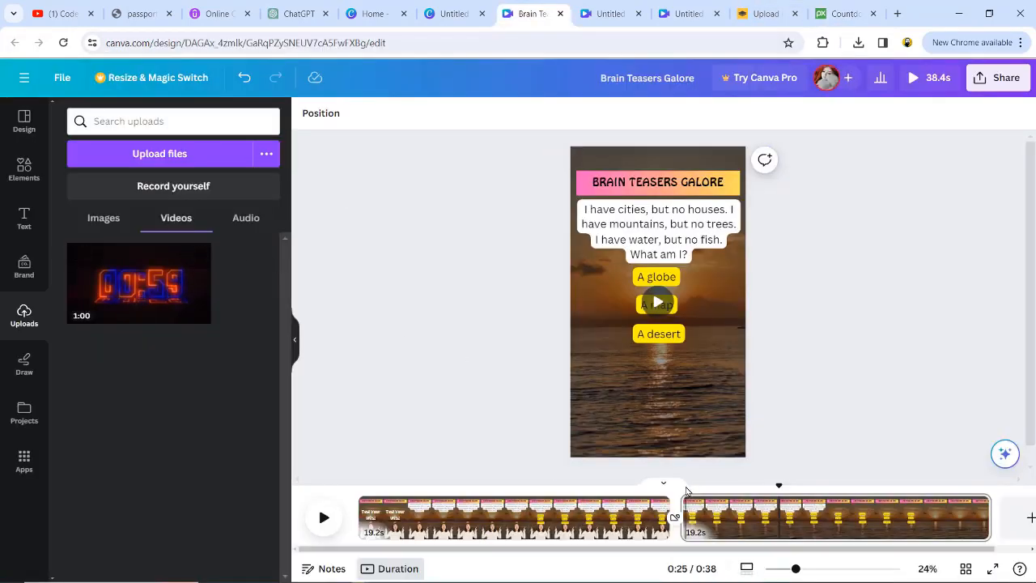
drag(138, 283, 667, 402)
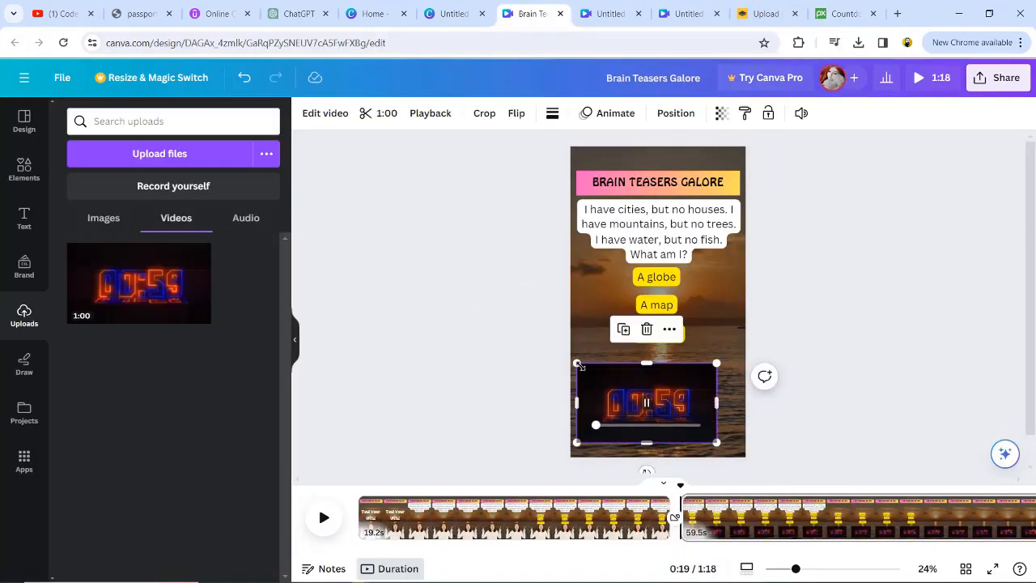
drag(661, 442, 661, 430)
drag(660, 378, 581, 382)
drag(716, 431, 735, 437)
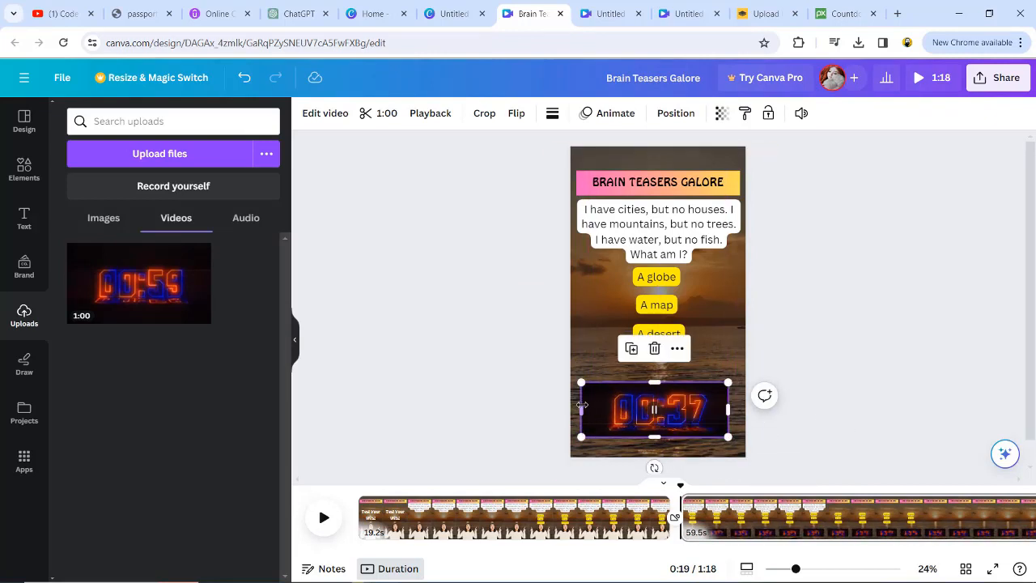
drag(586, 409, 592, 407)
click(870, 413)
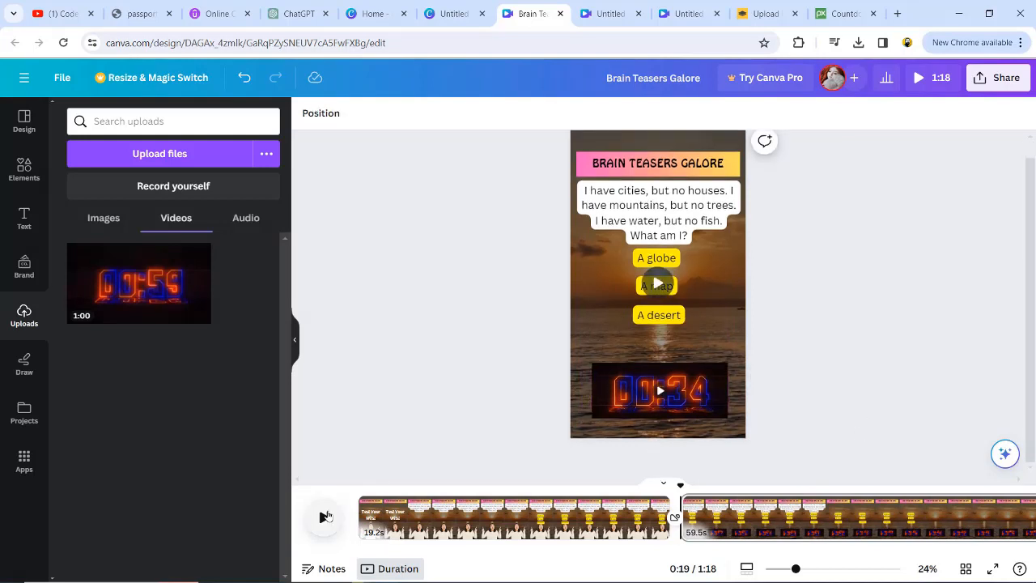
click(324, 518)
key(space)
- Show the countdown video's timing and trim it to about 23 s at the end of the page
drag(624, 554, 966, 554)
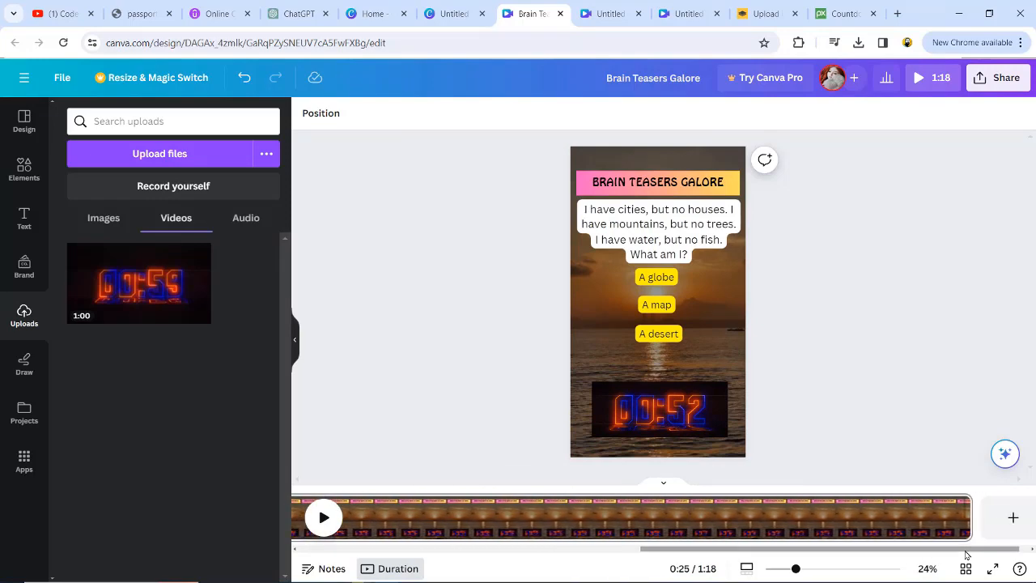
right_click(684, 404)
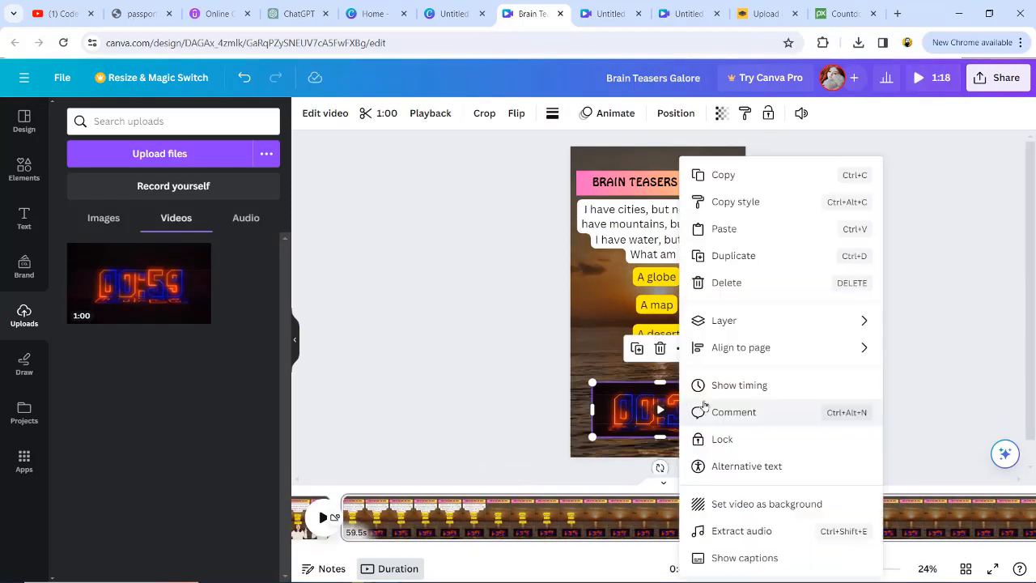
click(754, 387)
drag(329, 493, 502, 494)
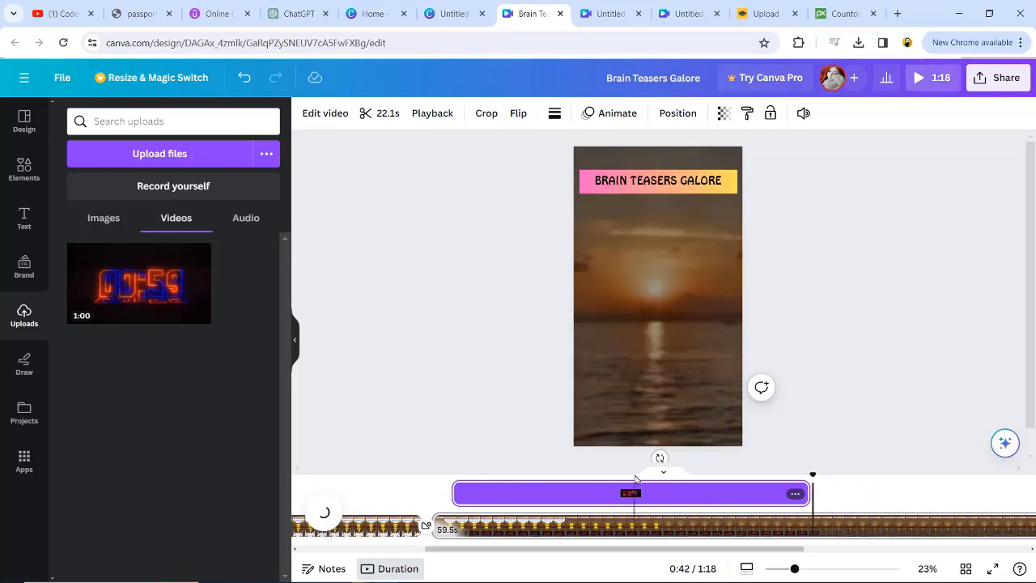
drag(454, 493, 437, 493)
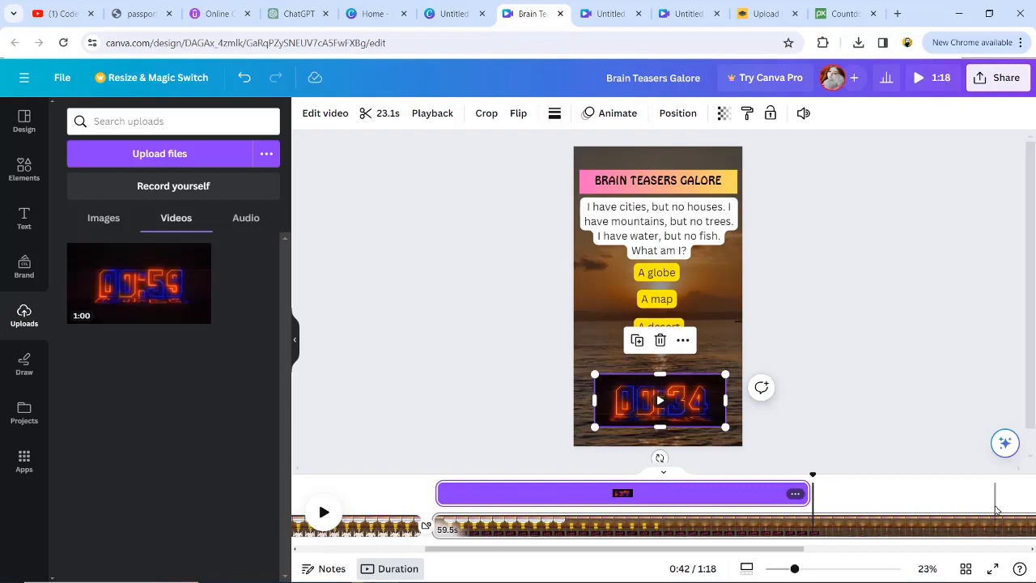
- Extend the riddle text and the three option boxes to last until the end of the page, then preview
click(652, 231)
drag(558, 491, 812, 502)
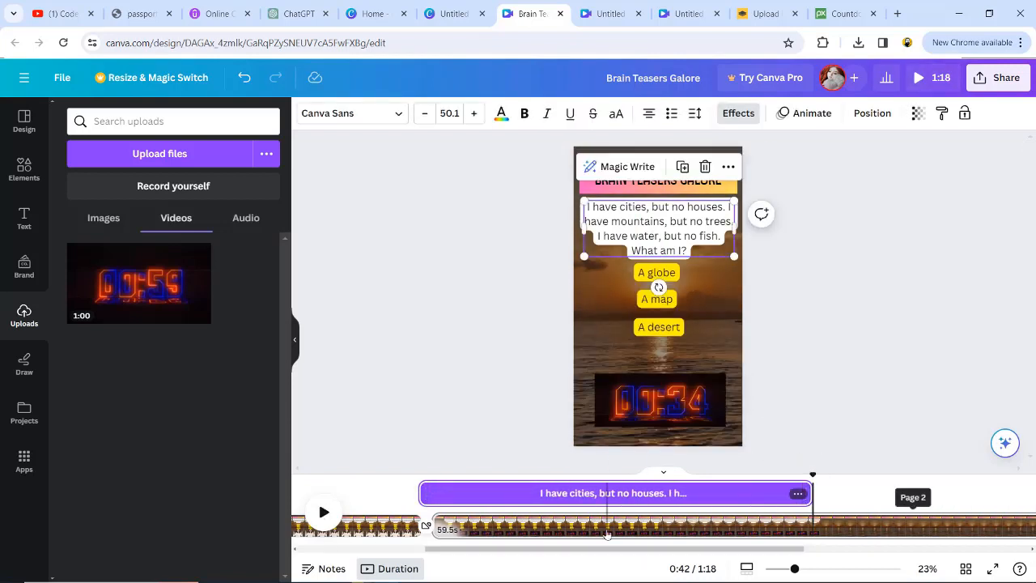
click(656, 273)
shift+click(659, 325)
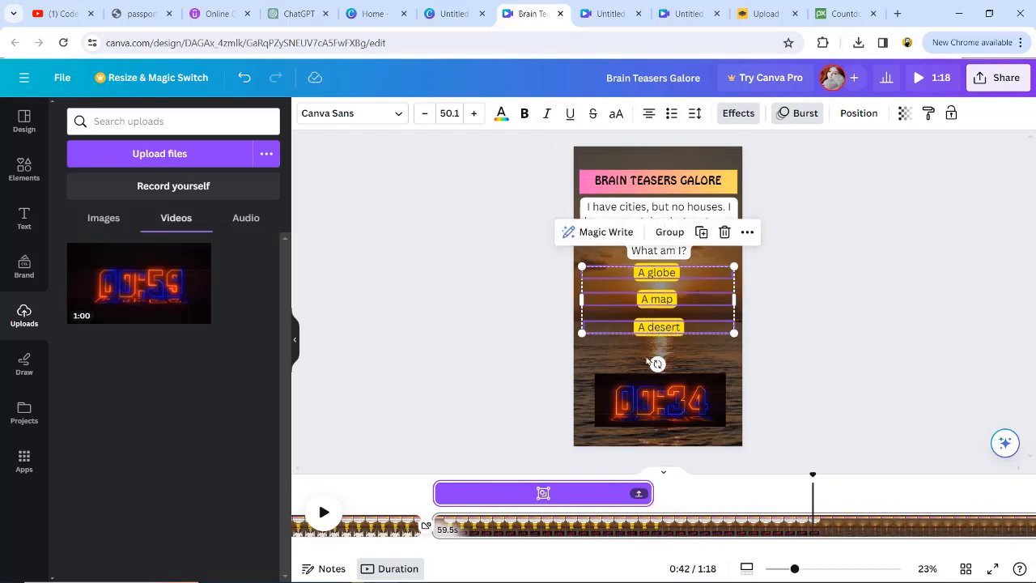
drag(653, 493, 812, 494)
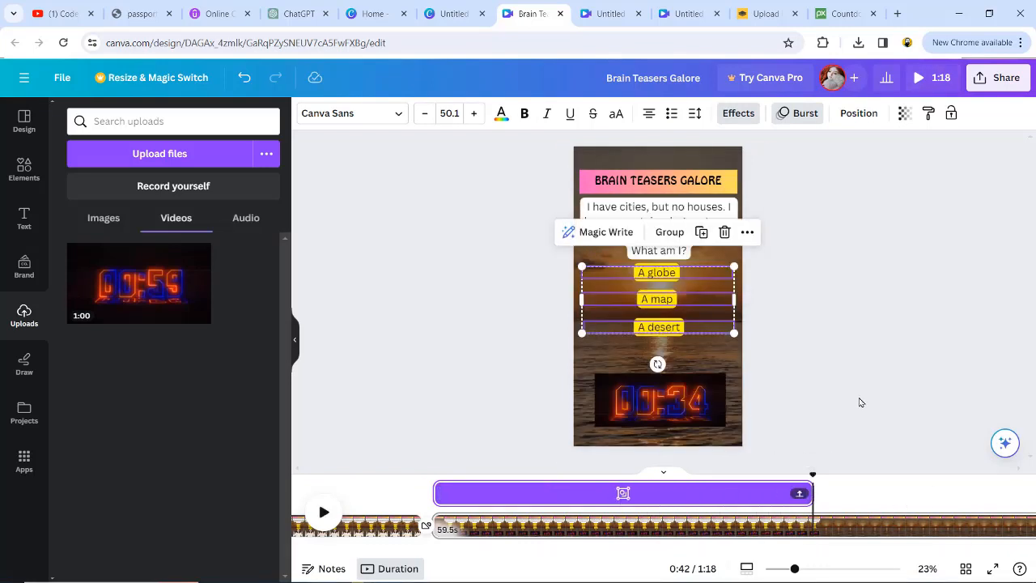
click(437, 491)
click(323, 512)
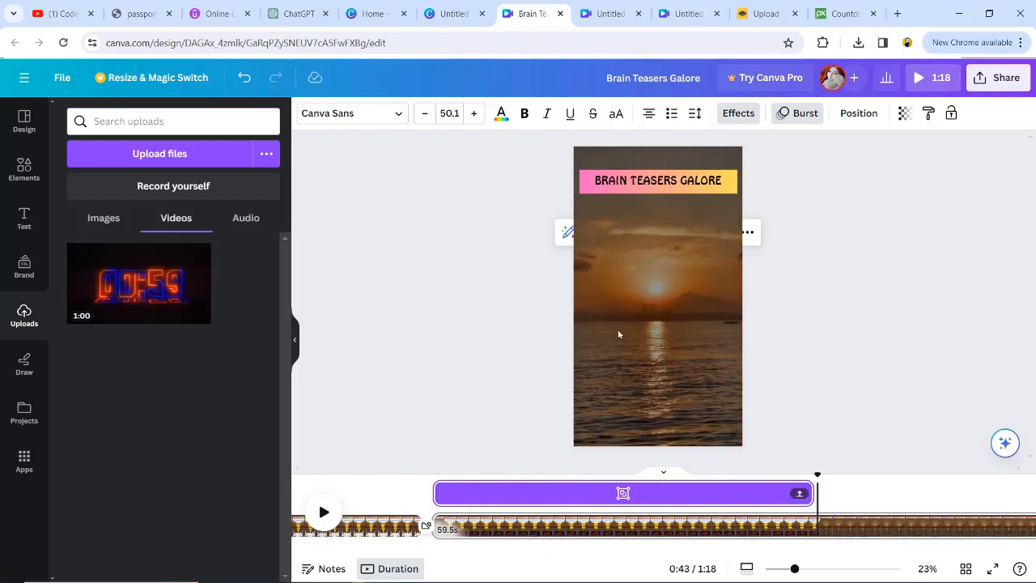
- Switch to the Excel spreadsheet and copy the answer A map from cell G2
click(435, 573)
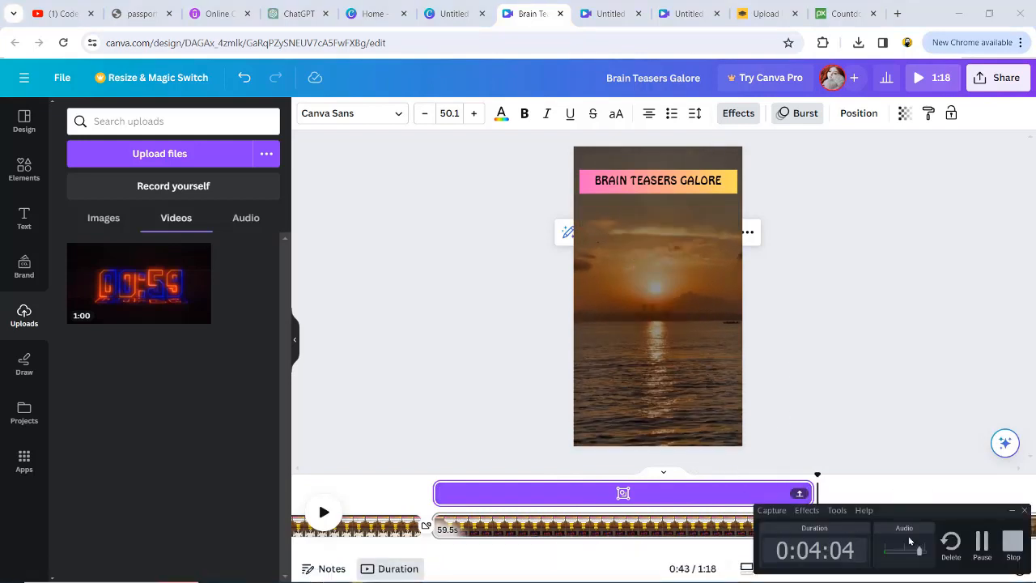
key(alt+Tab)
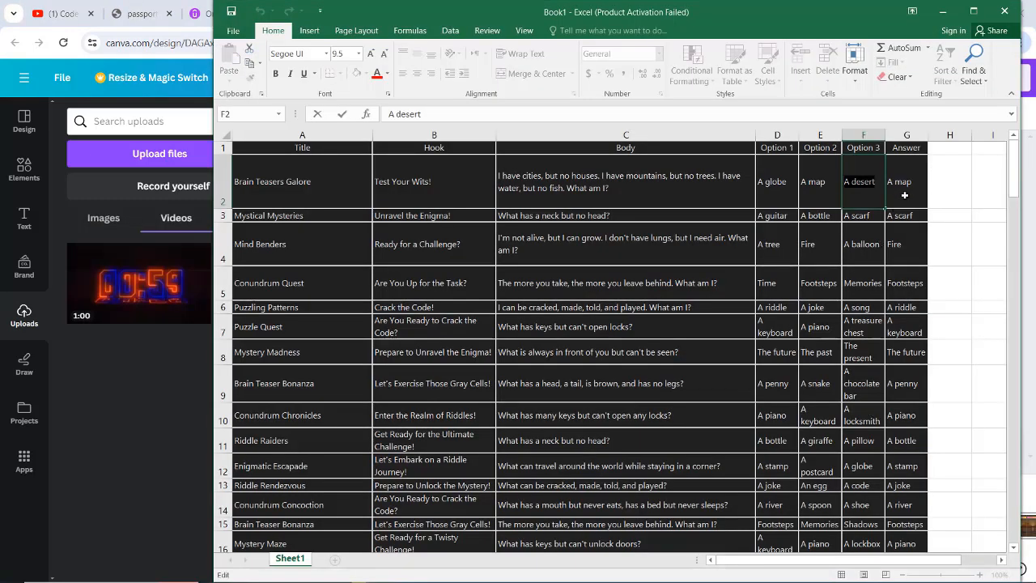
click(919, 183)
double_click(901, 179)
drag(902, 180, 889, 182)
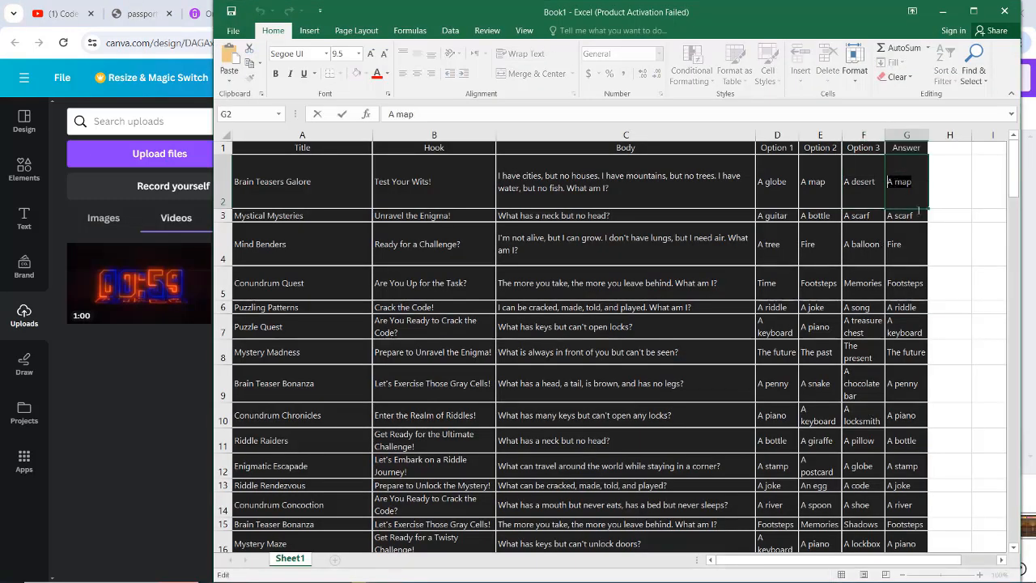
key(alt+Tab)
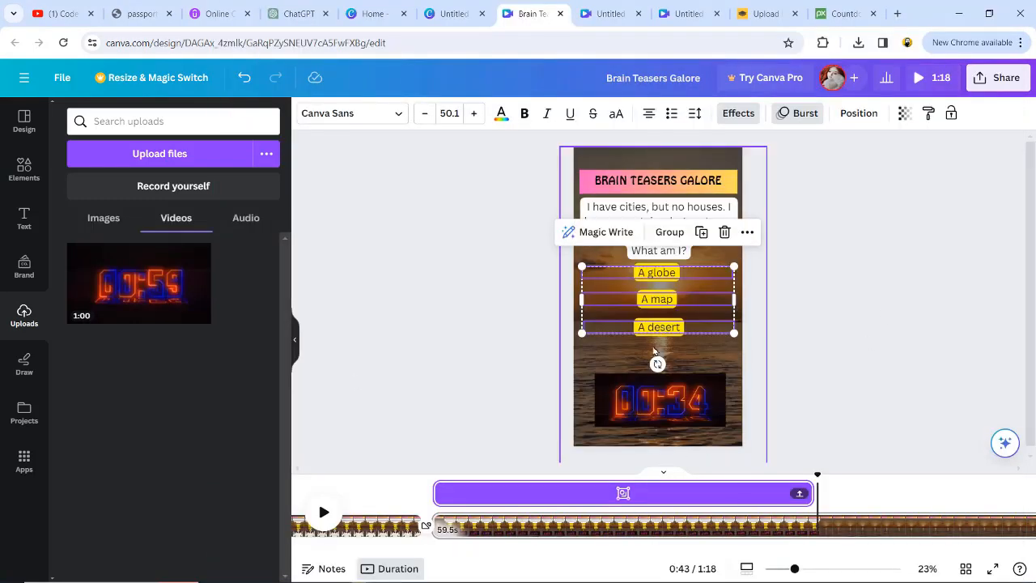
- Duplicate an option box below the others and replace its text with the answer A map copied from the spreadsheet
click(657, 328)
key(ctrl+c)
key(ctrl+v)
drag(657, 329, 655, 349)
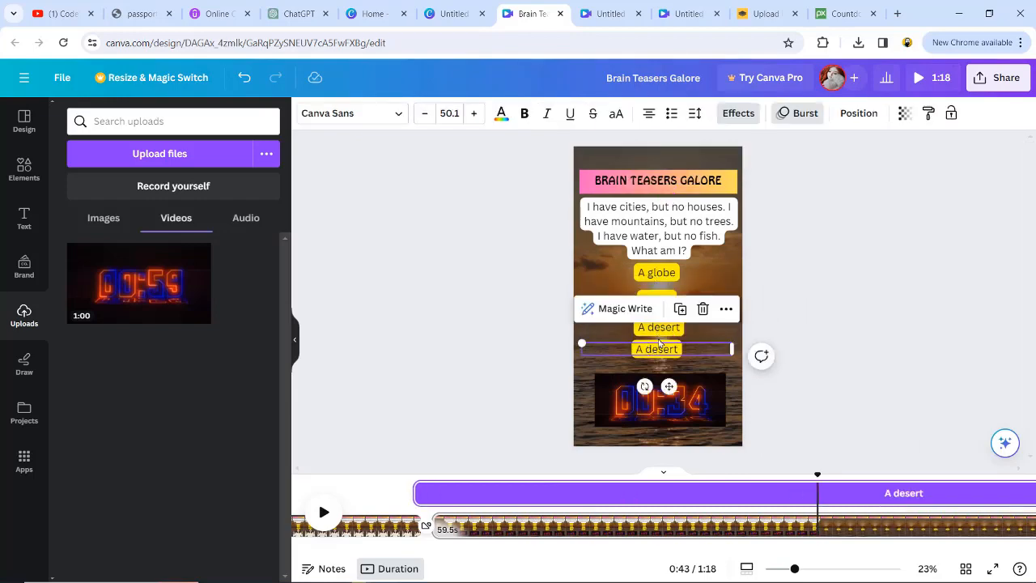
key(alt+Tab)
key(ctrl+c)
key(alt+Tab)
double_click(653, 350)
key(ctrl+v)
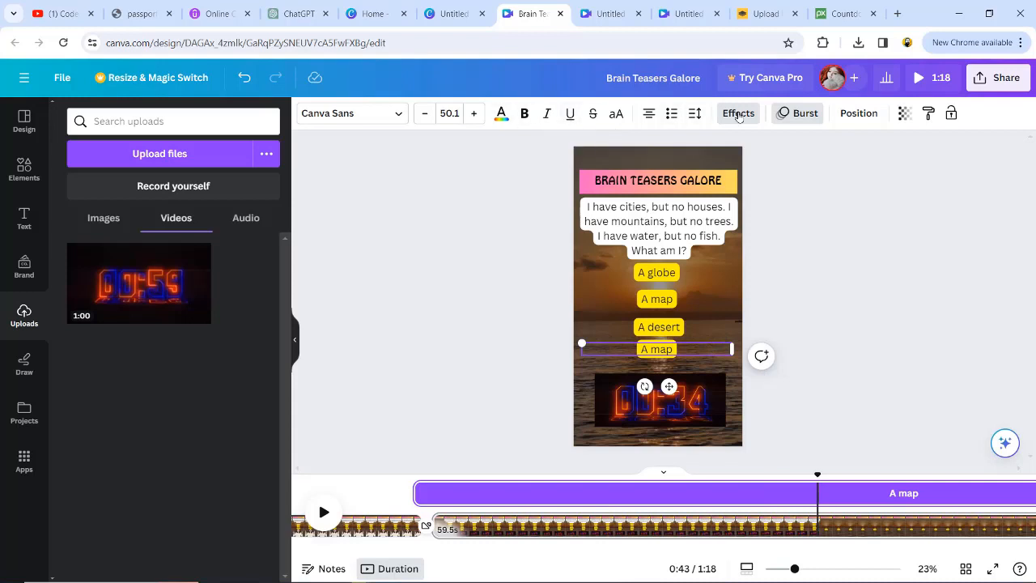
- Give the answer box a green background using the text Background effect colour
click(738, 113)
scroll(215, 438, down, 5)
click(261, 432)
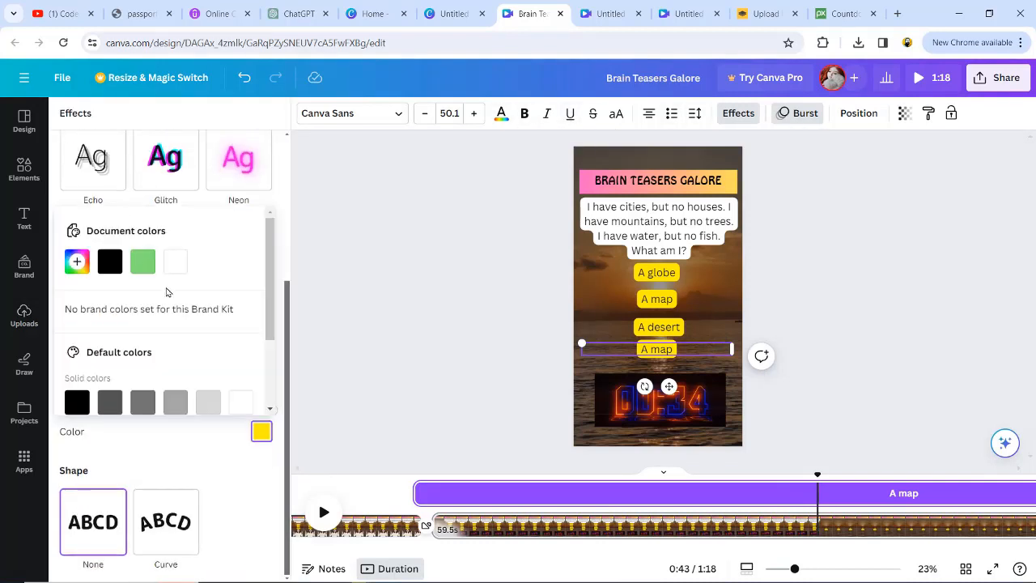
click(143, 260)
click(659, 351)
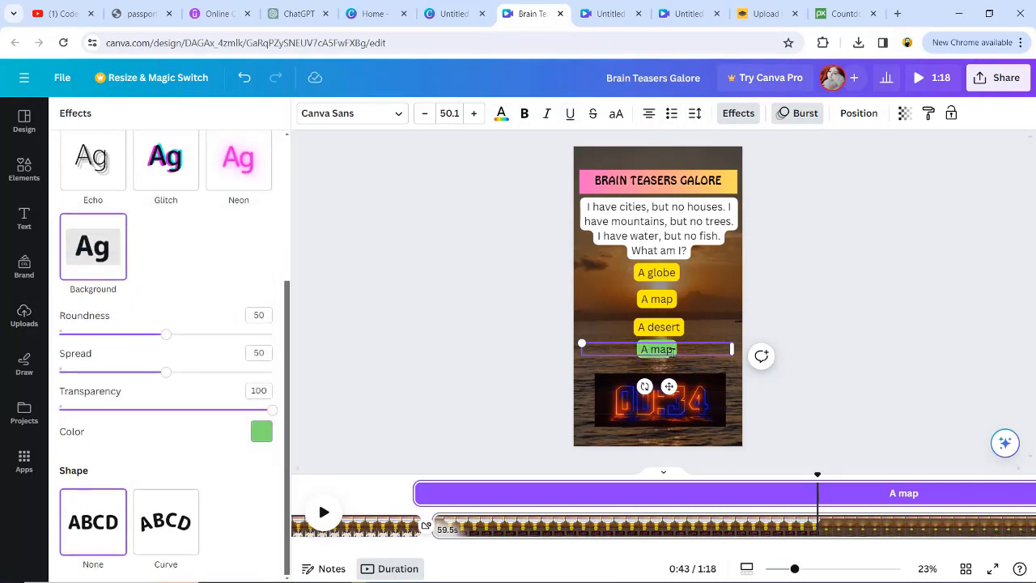
click(749, 314)
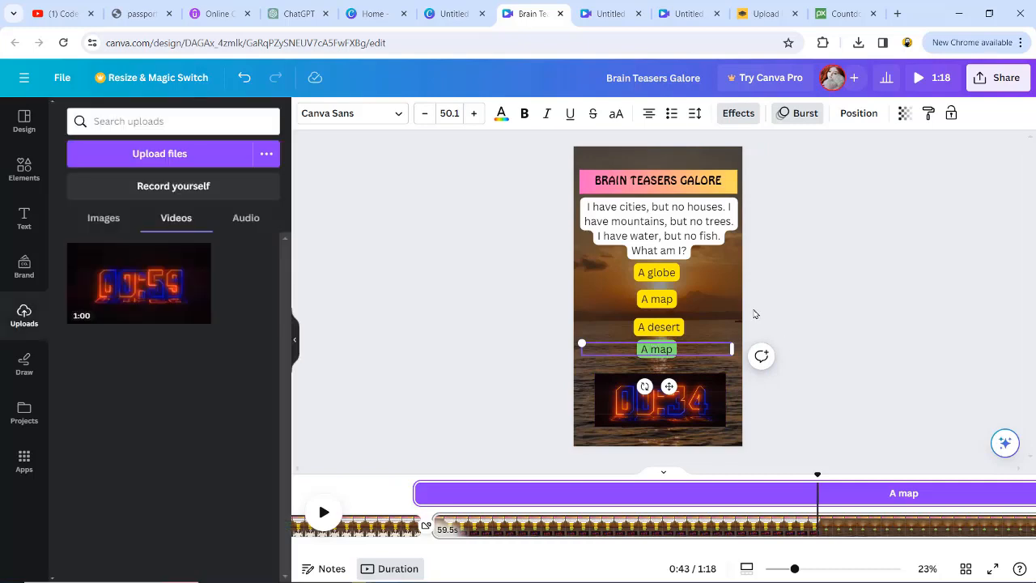
- Move the green answer box over the A map option and enlarge it to about 74 pt
click(668, 358)
click(664, 359)
drag(633, 358, 653, 294)
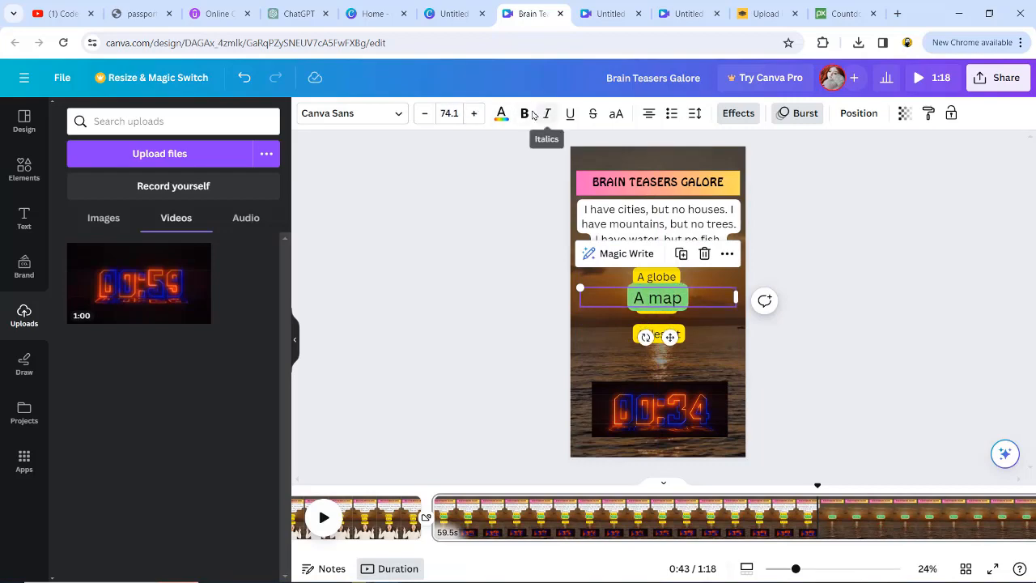
- Show the answer box's timing and shorten it so it appears only at the end of the page
right_click(660, 298)
click(699, 412)
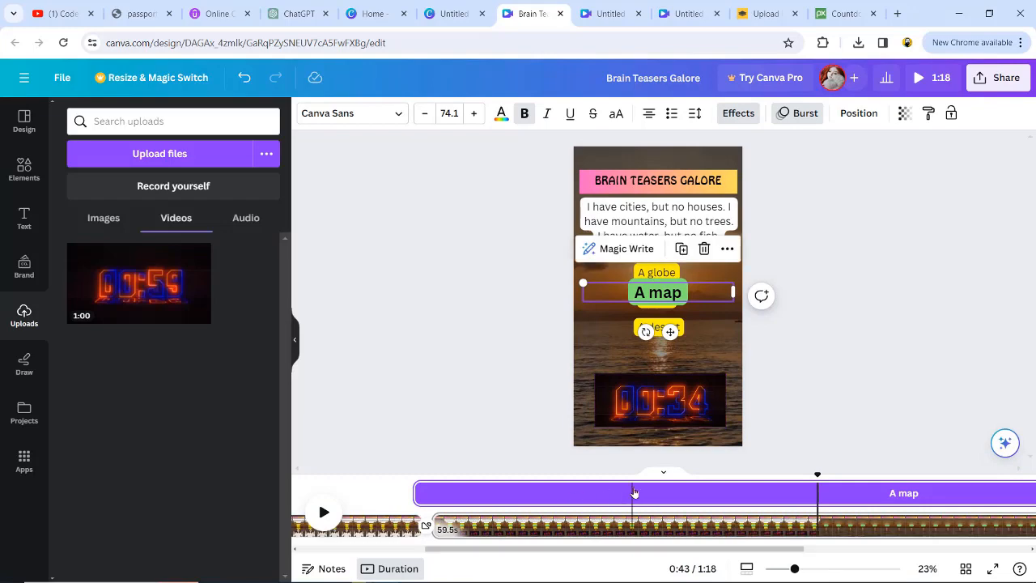
drag(416, 494, 1012, 494)
click(692, 219)
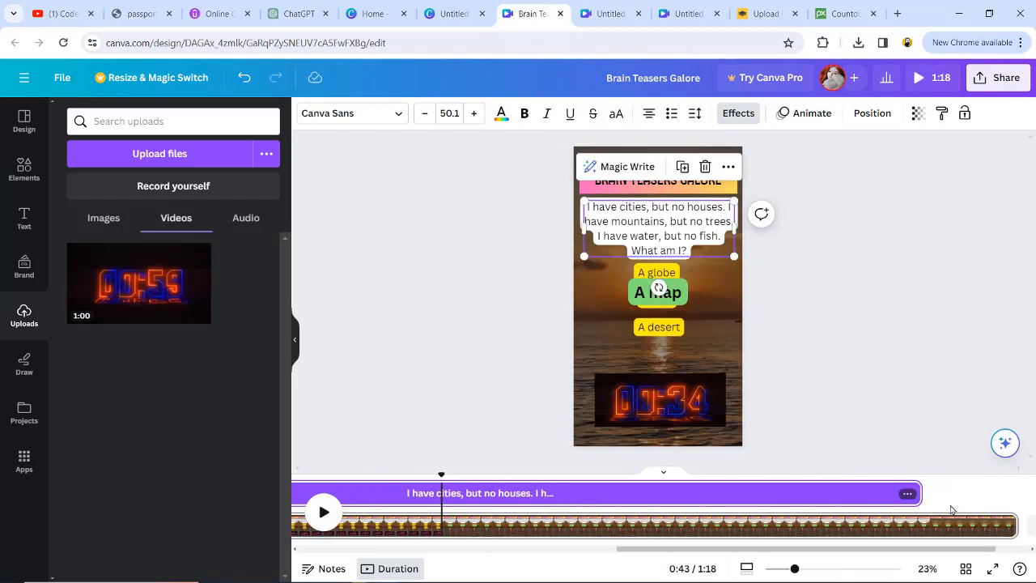
- Search elements for celebration and add a fireworks graphic over the lower part of the page
click(24, 166)
text(cel)
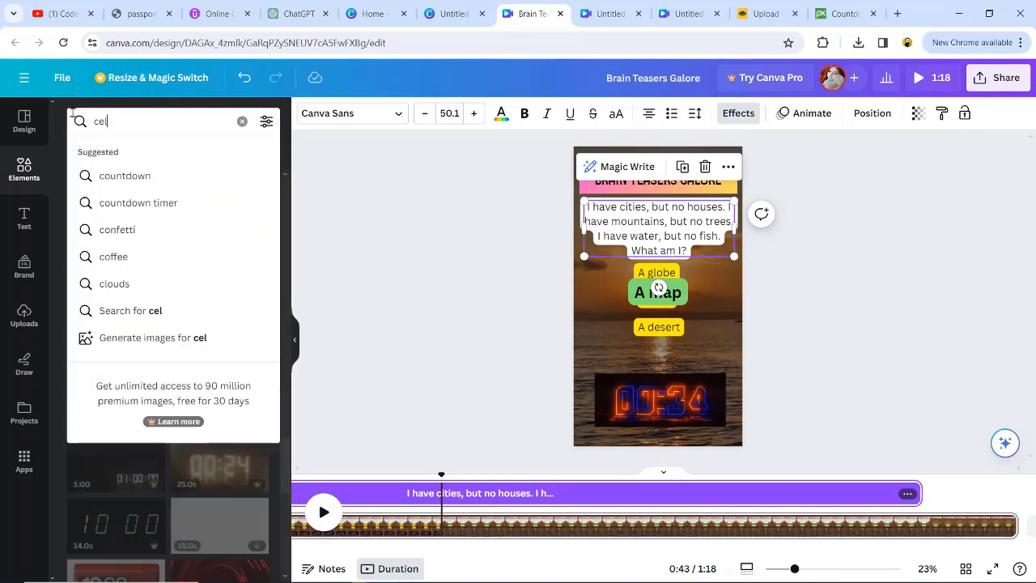
text(e)
click(124, 175)
click(115, 153)
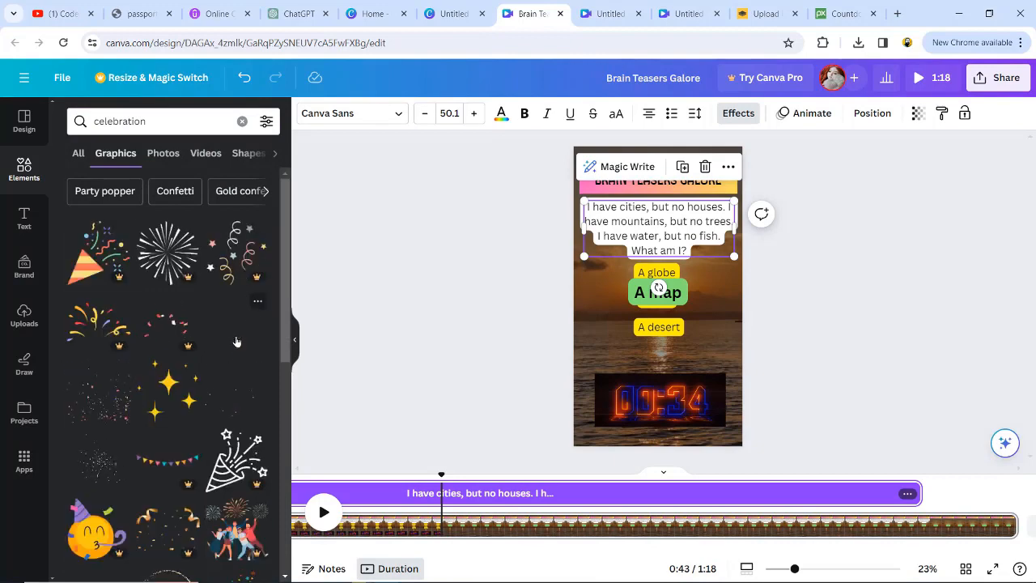
click(237, 341)
drag(645, 349, 645, 367)
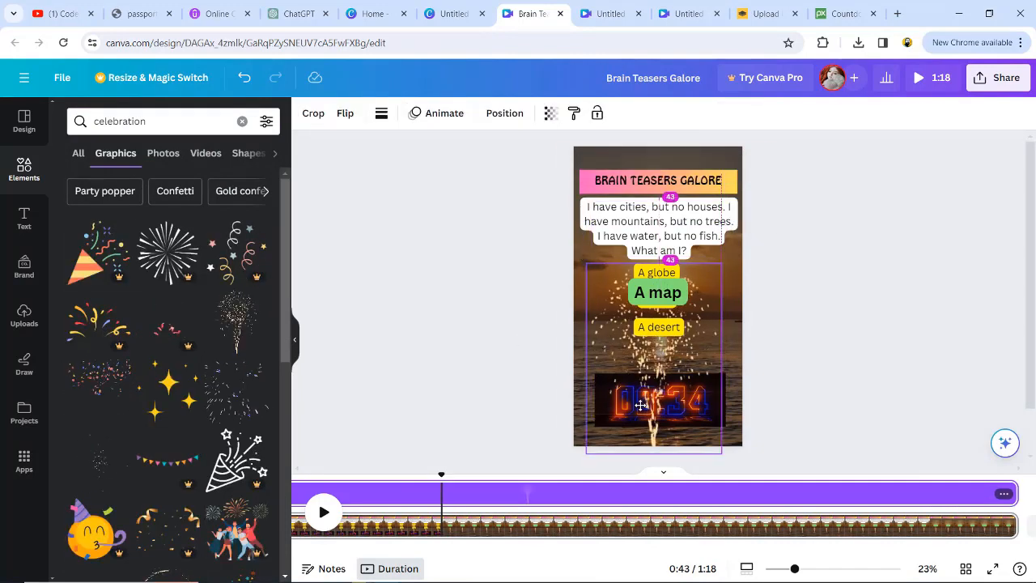
drag(640, 405, 641, 405)
- Adjust the fireworks graphic's timing to the answer section and trim the end of the page
scroll(477, 492, left, 3)
drag(675, 548, 470, 550)
drag(669, 498, 738, 504)
drag(606, 550, 788, 551)
click(712, 506)
drag(682, 513, 601, 513)
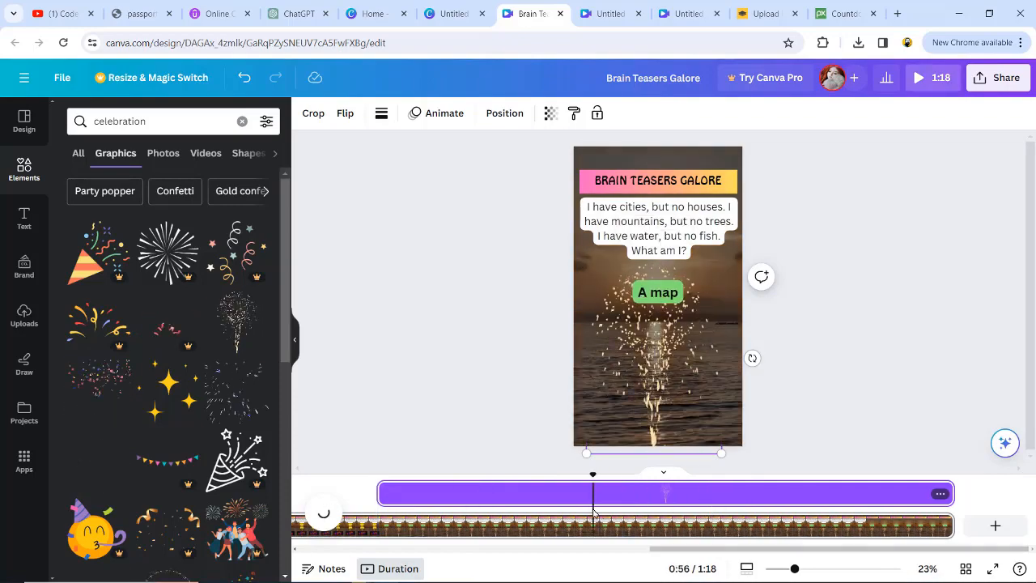
drag(952, 526, 595, 527)
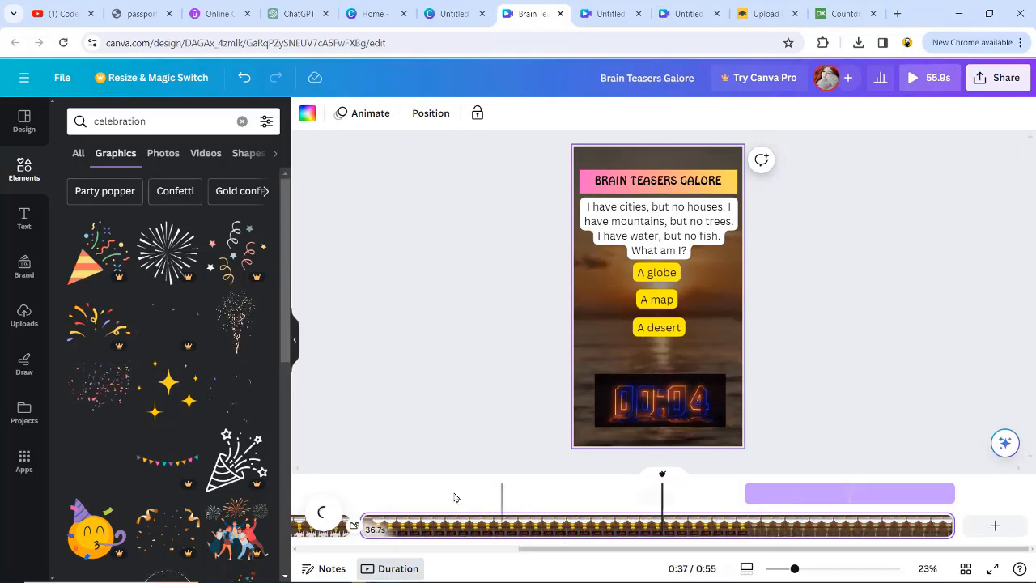
- Preview the video, then browse the calm music tracks on Pixabay
click(928, 79)
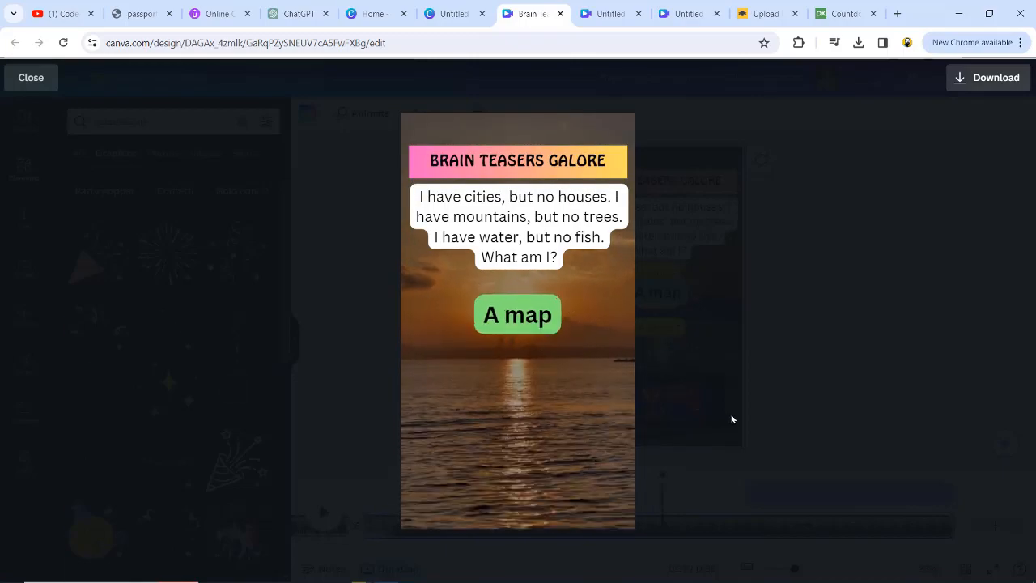
mouse_move(593, 491)
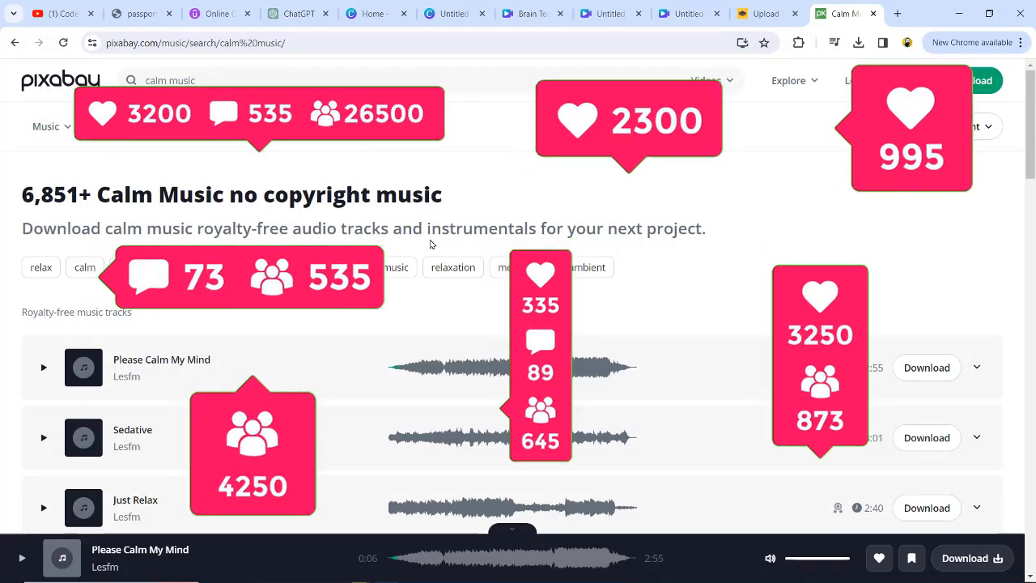
scroll(363, 390, down, 3)
scroll(363, 390, up, 1)
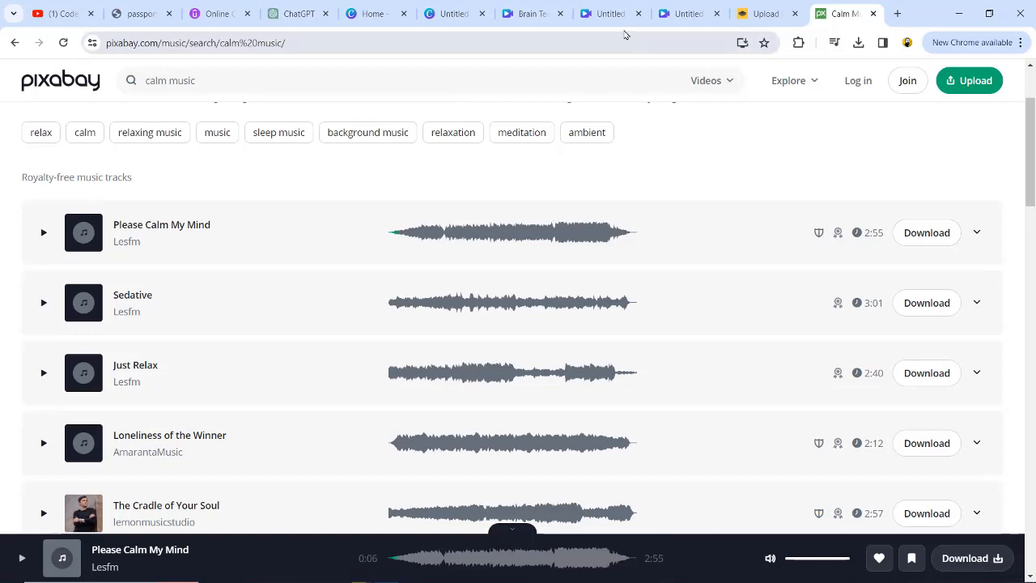
- Add the uploaded bongo-and-drum instrumental audio to the timeline twice so it covers both pages
click(532, 14)
click(23, 314)
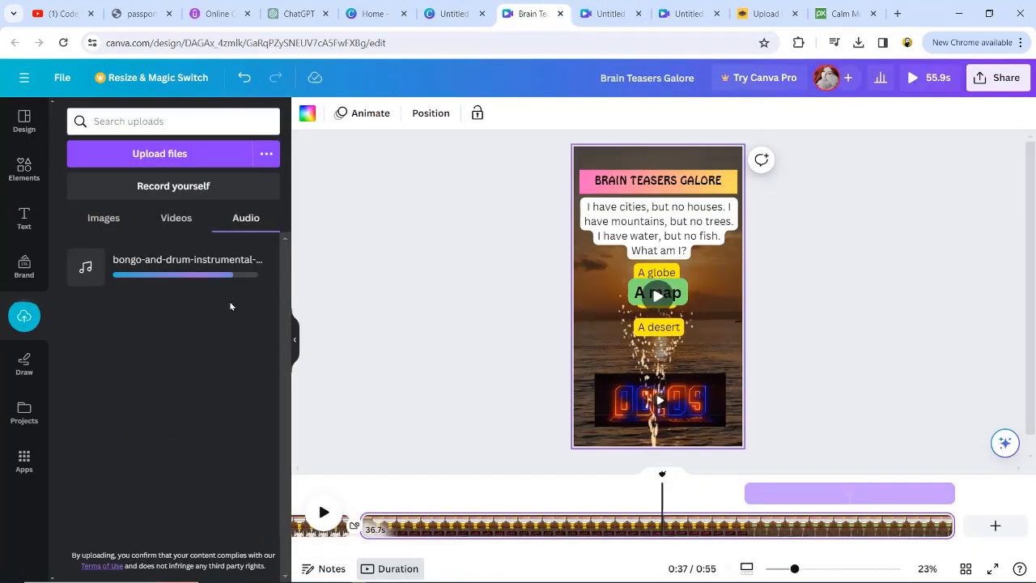
click(170, 266)
drag(723, 528, 143, 541)
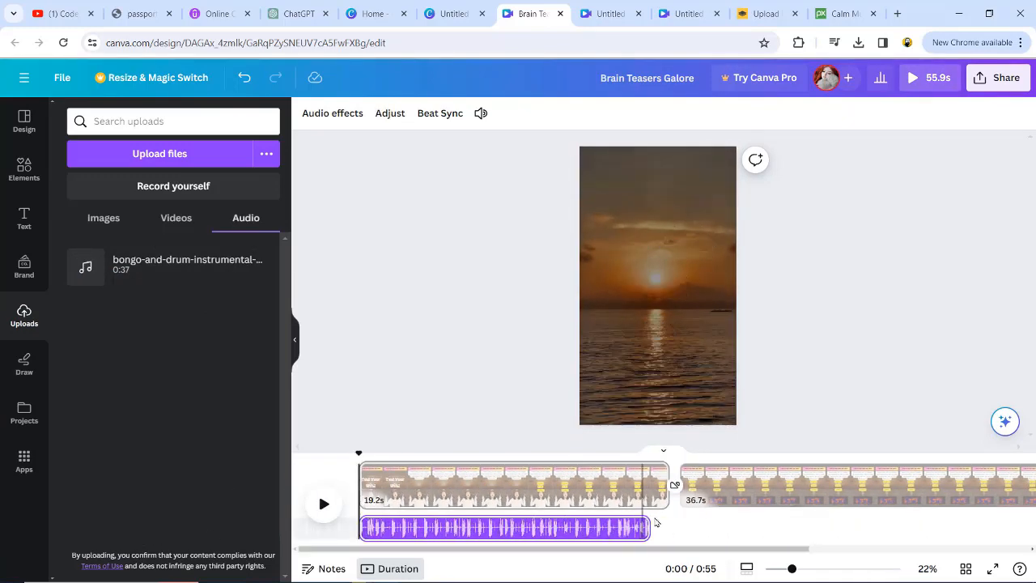
click(201, 267)
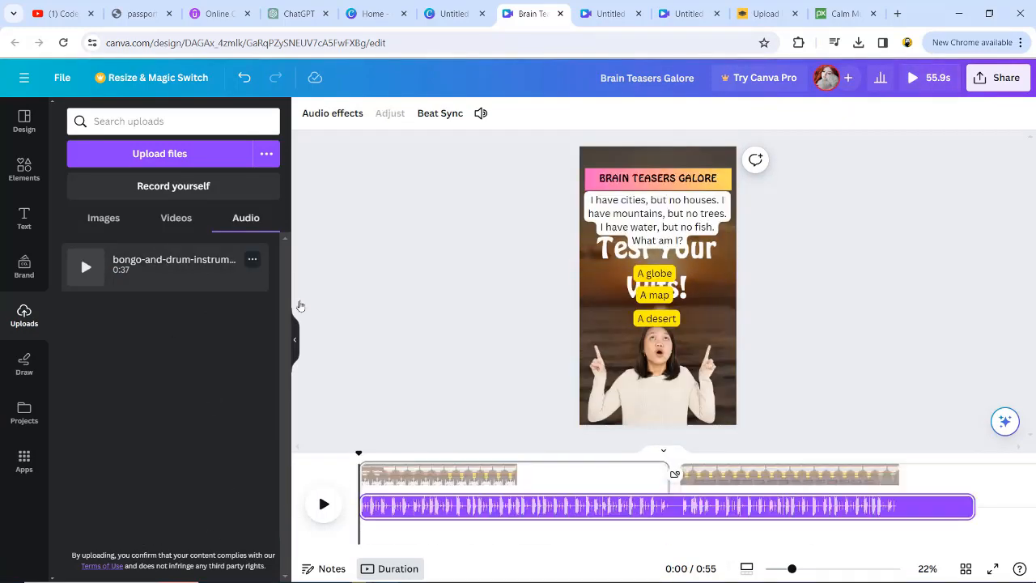
mouse_move(975, 527)
mouse_down()
mouse_move(1034, 512)
mouse_move(956, 522)
mouse_up()
click(761, 537)
drag(620, 549, 435, 569)
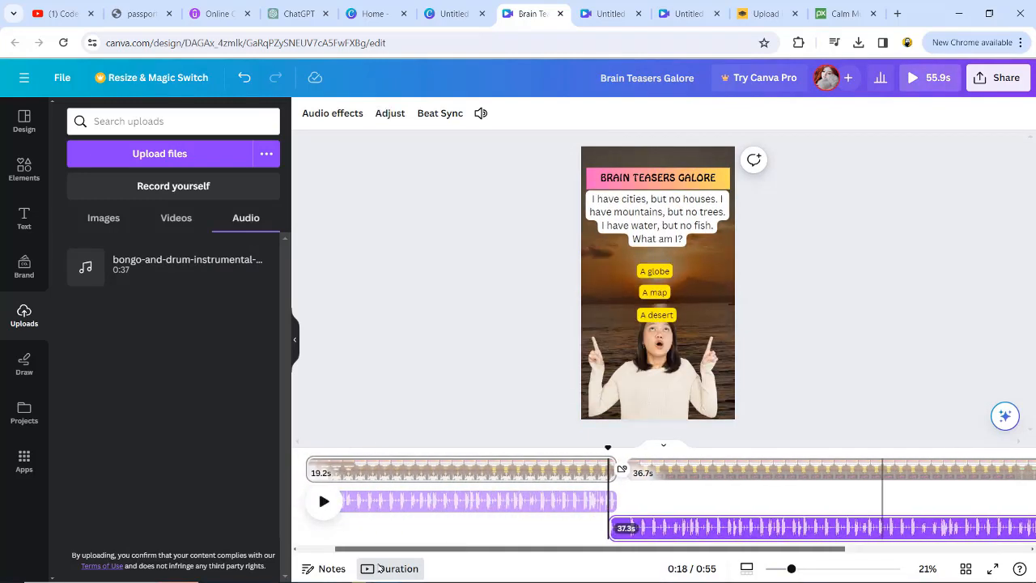
drag(435, 568, 395, 568)
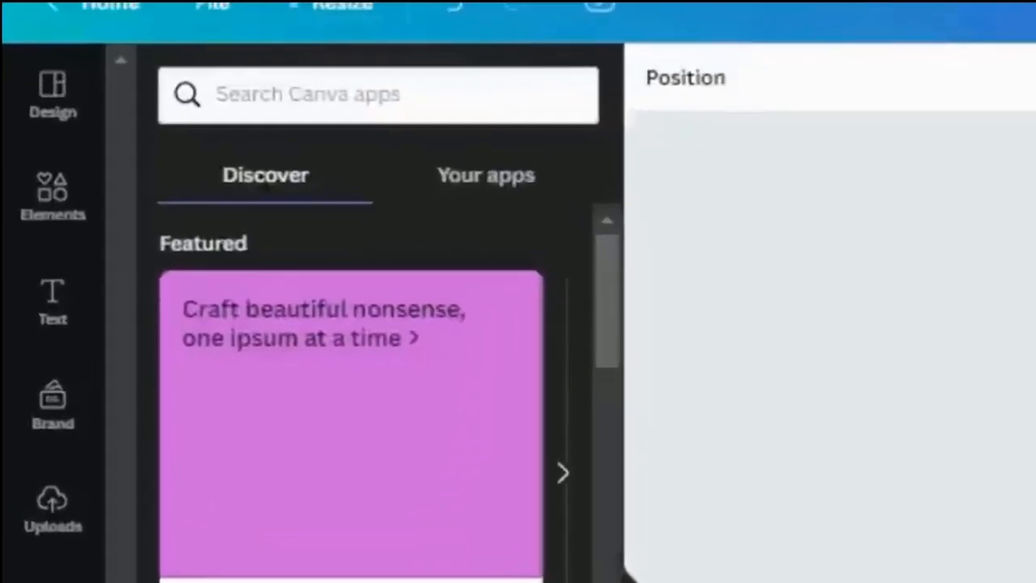
- Search the apps for bulk create, open Bulk create, and choose to enter data manually
click(302, 100)
text(bulk create)
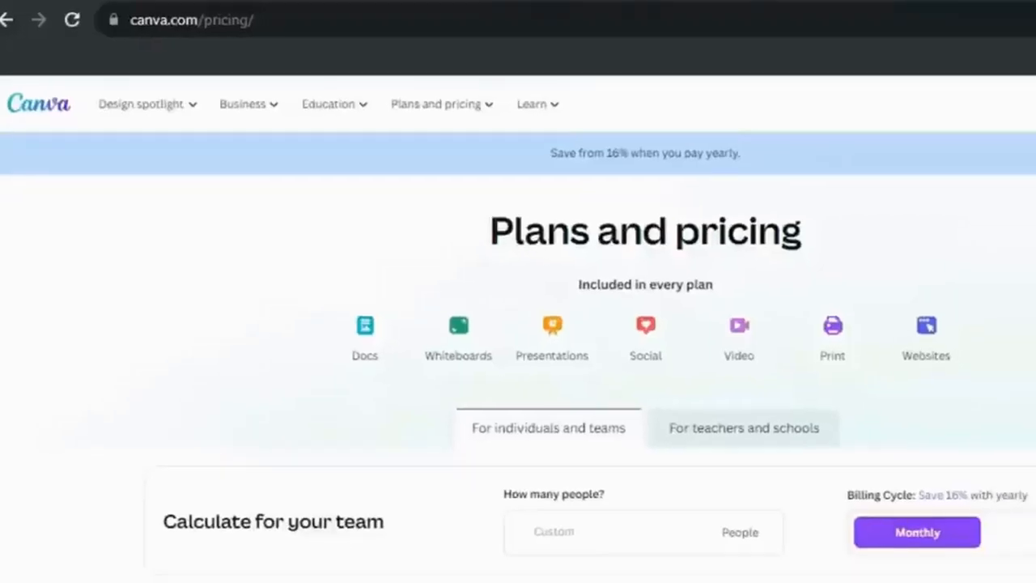
scroll(518, 324, down, 5)
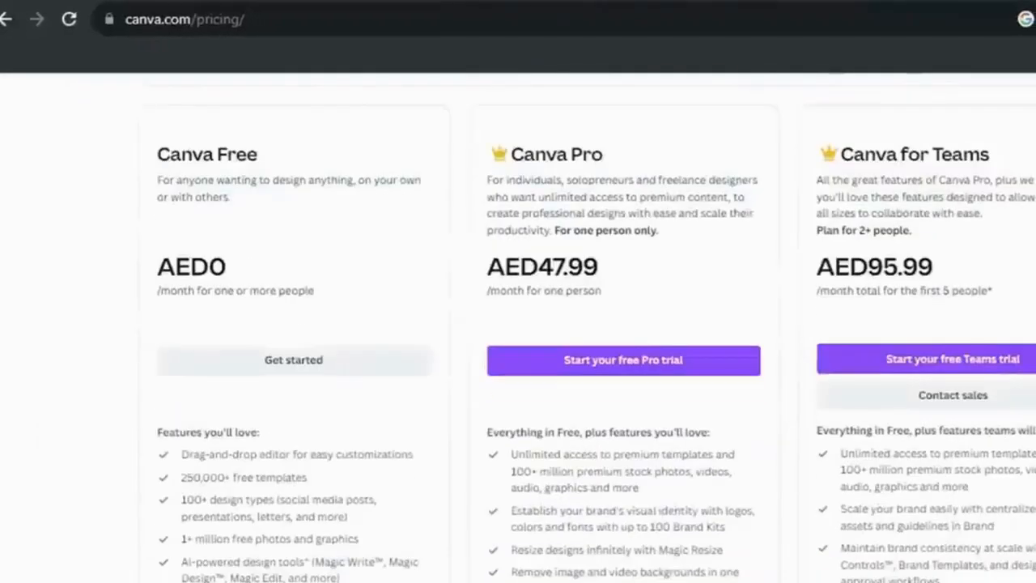
click(654, 365)
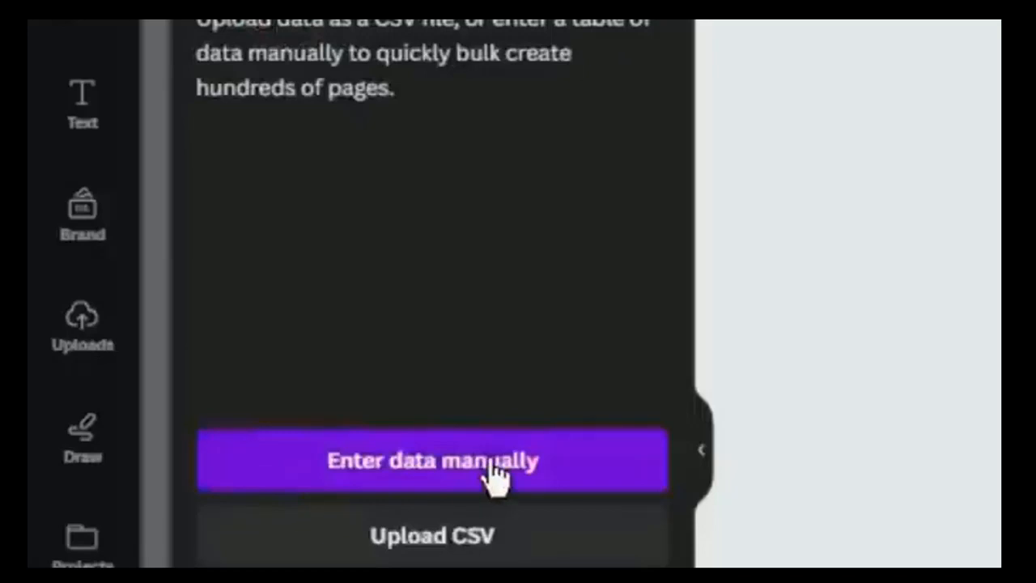
click(458, 462)
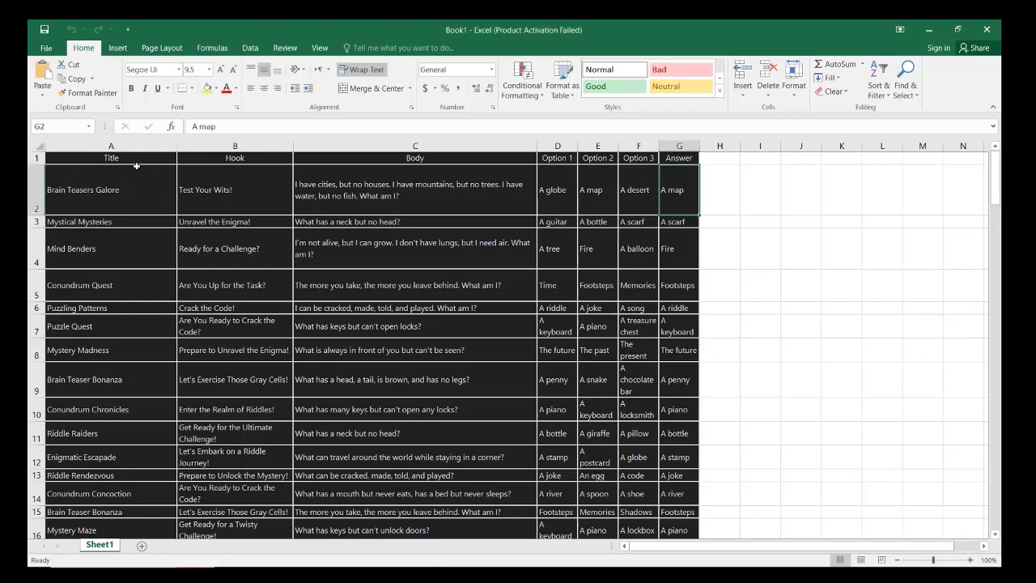
- Copy the whole riddle table, headers included, from the spreadsheet
drag(137, 160, 688, 192)
right_click(645, 193)
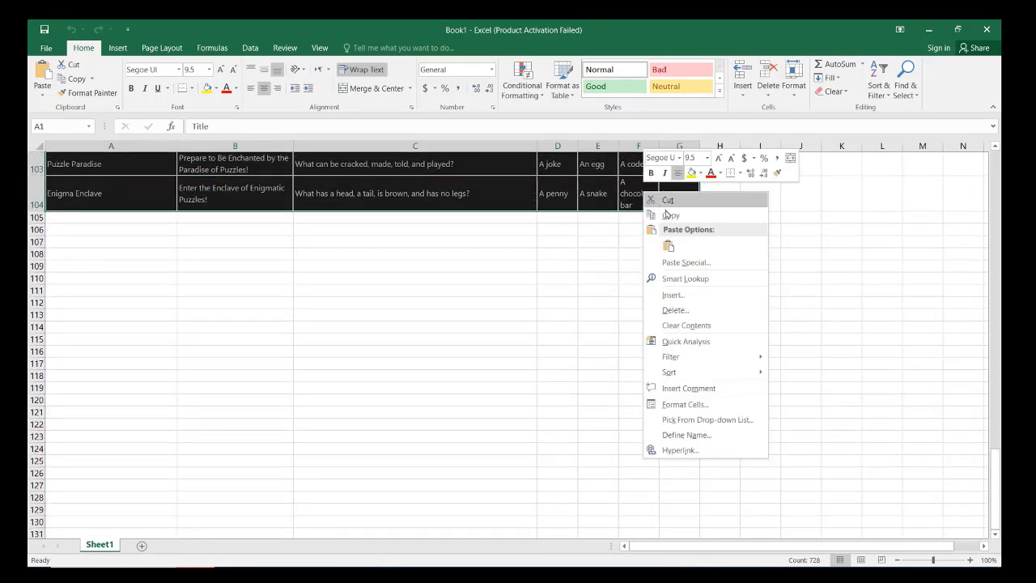
click(666, 215)
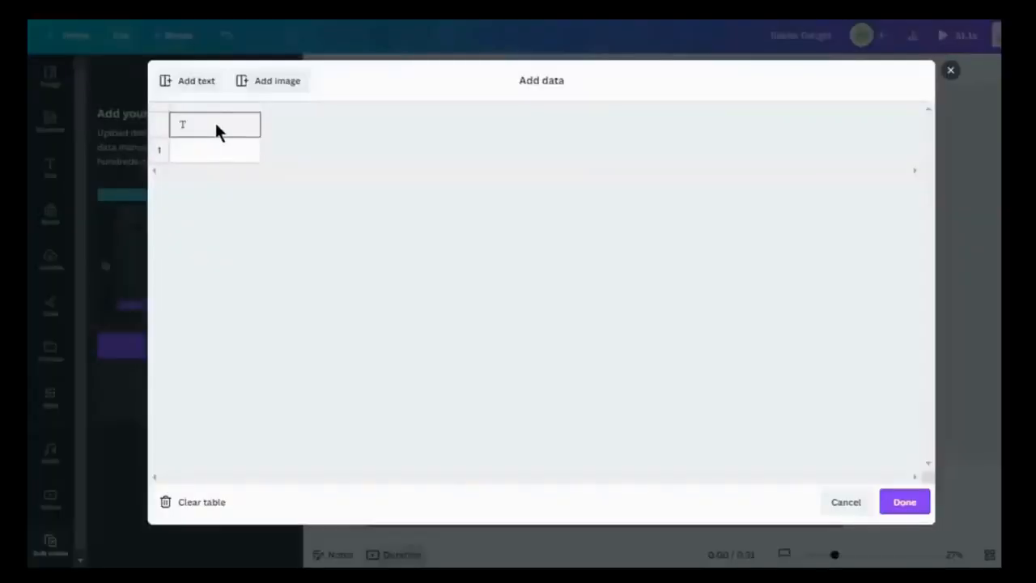
- Paste the riddle data into the bulk create data table and confirm it
key(ctrl+v)
scroll(382, 185, down, 5)
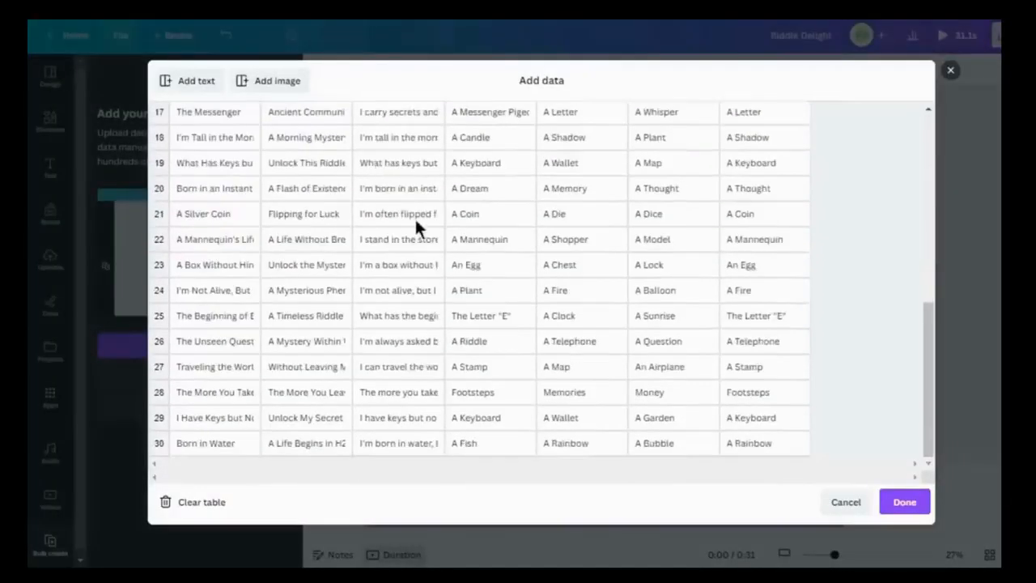
scroll(391, 366, up, 5)
click(905, 502)
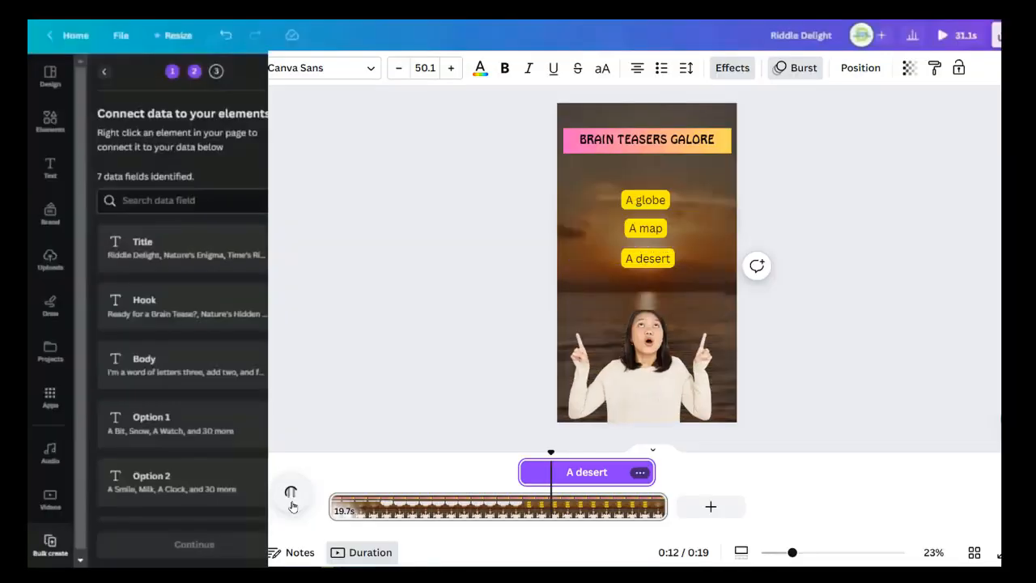
- Connect the channel title text box to the Title data field
scroll(225, 225, down, 3)
scroll(225, 225, up, 3)
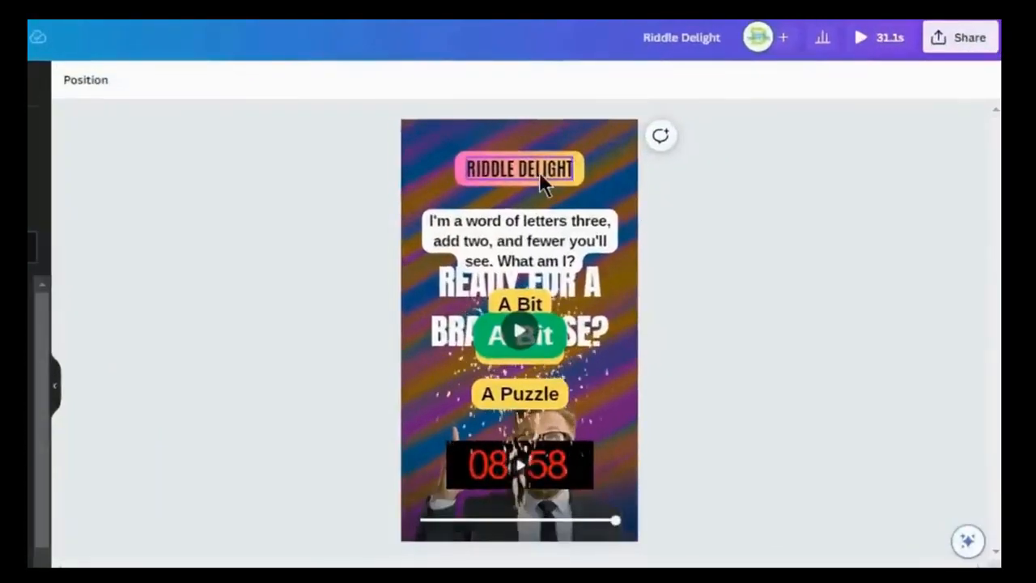
right_click(539, 172)
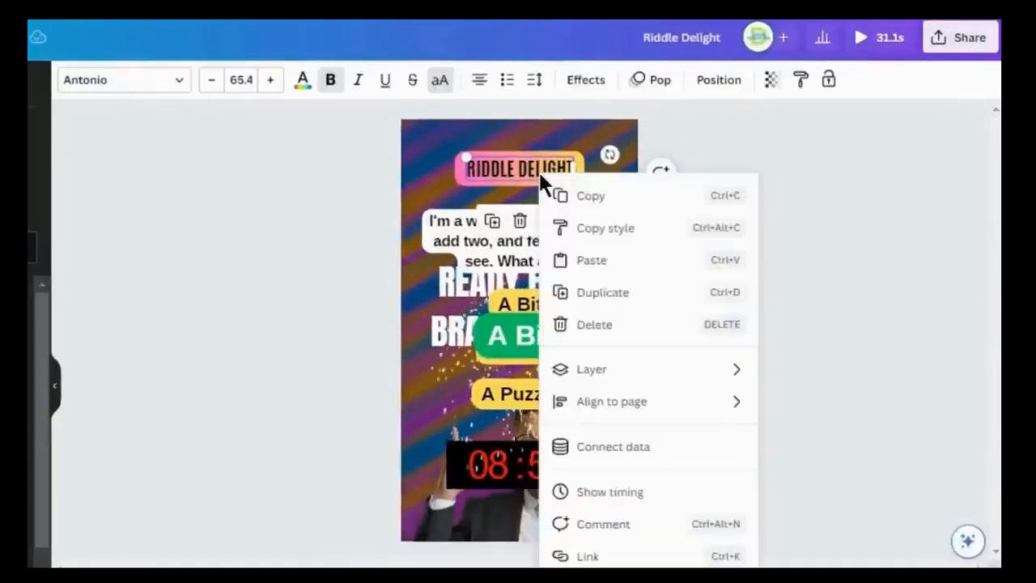
click(591, 450)
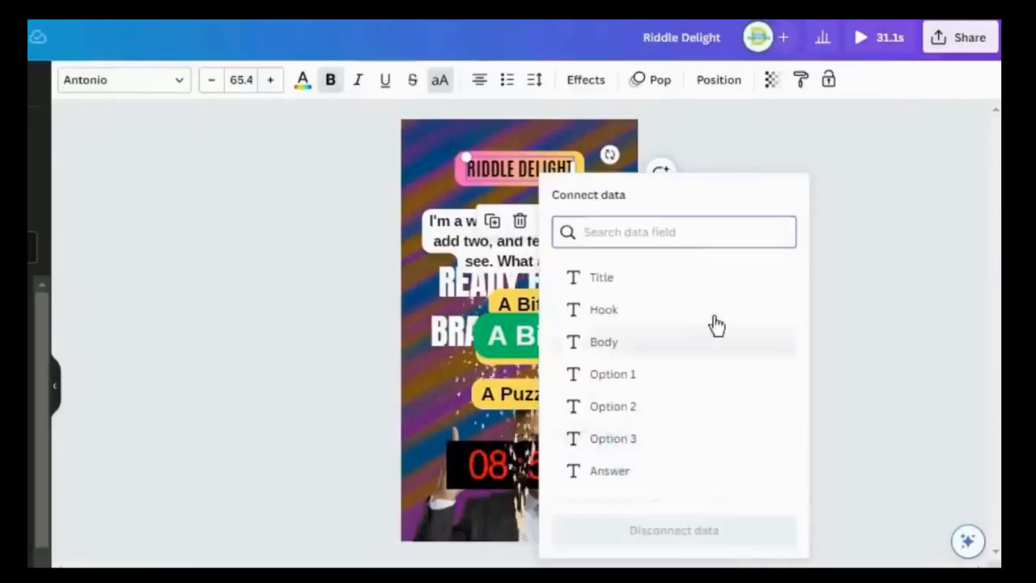
click(619, 282)
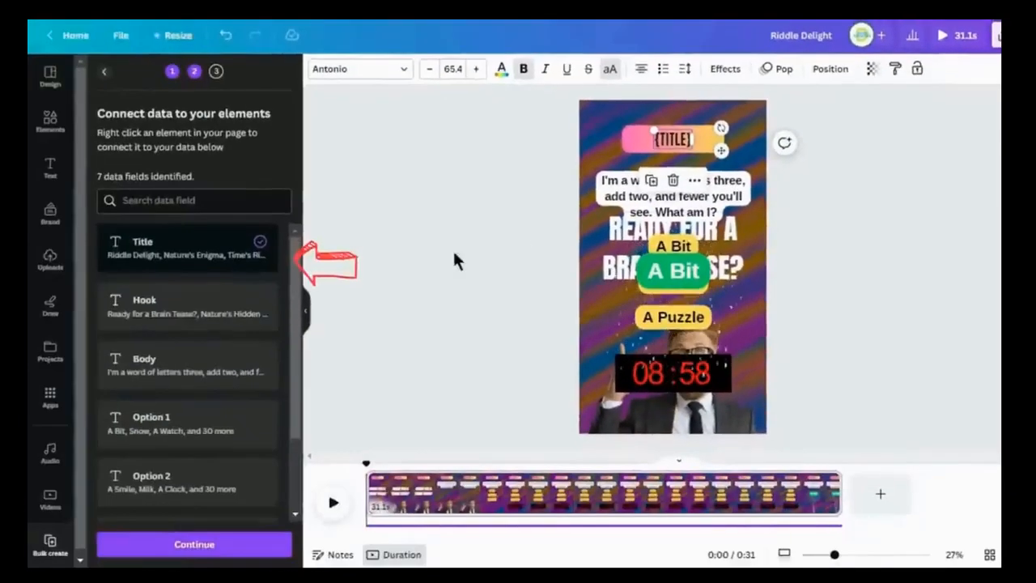
- Connect the large hook text behind the riddle to the Hook data field
click(731, 235)
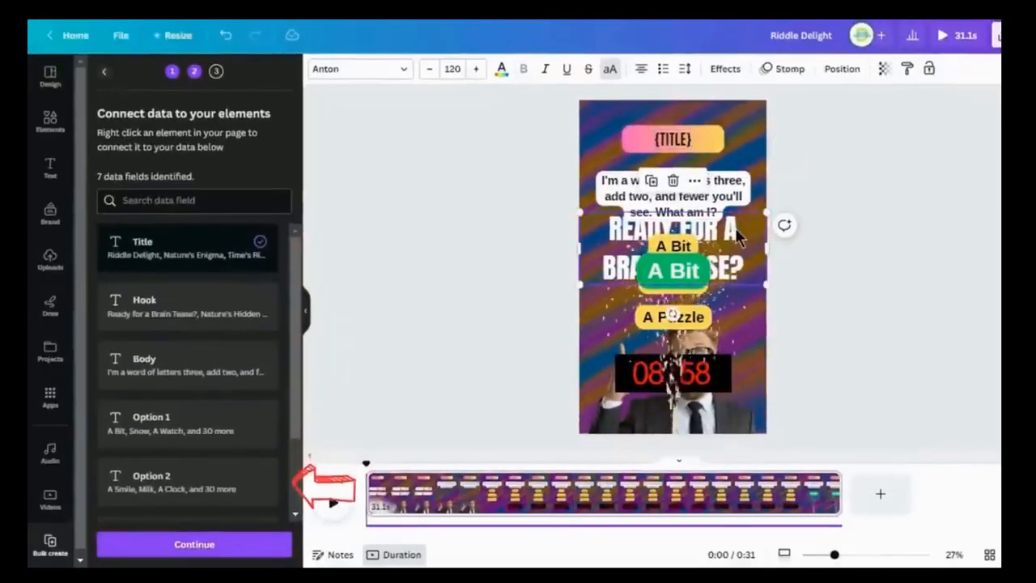
right_click(731, 235)
click(832, 412)
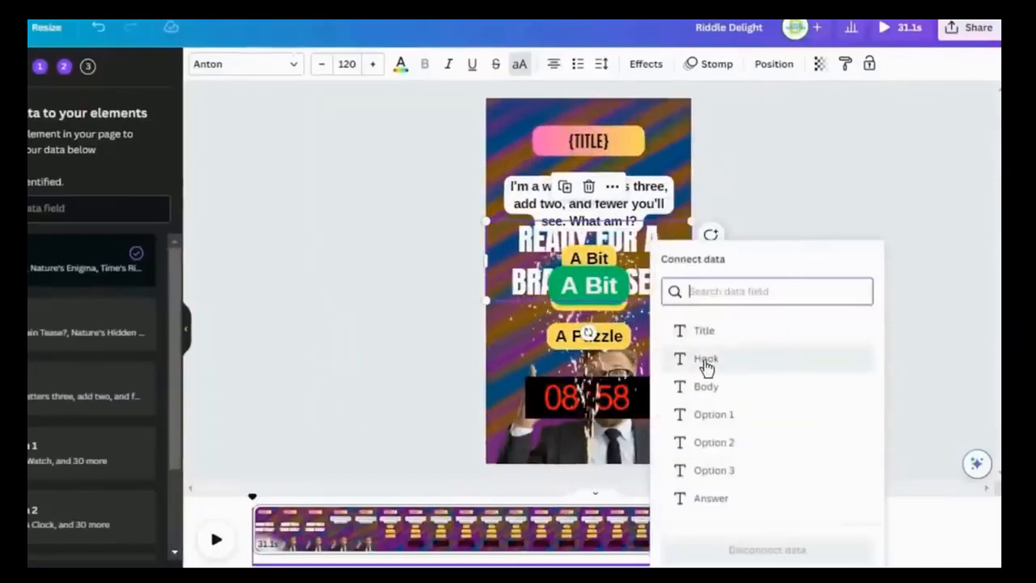
click(706, 362)
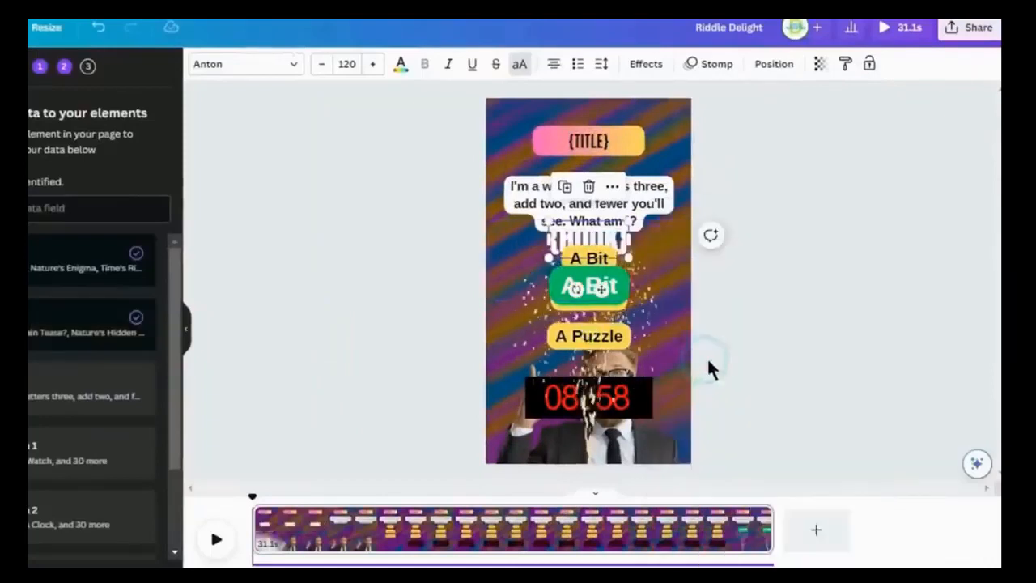
- Connect the riddle question text box to the Body data field
click(660, 198)
right_click(653, 195)
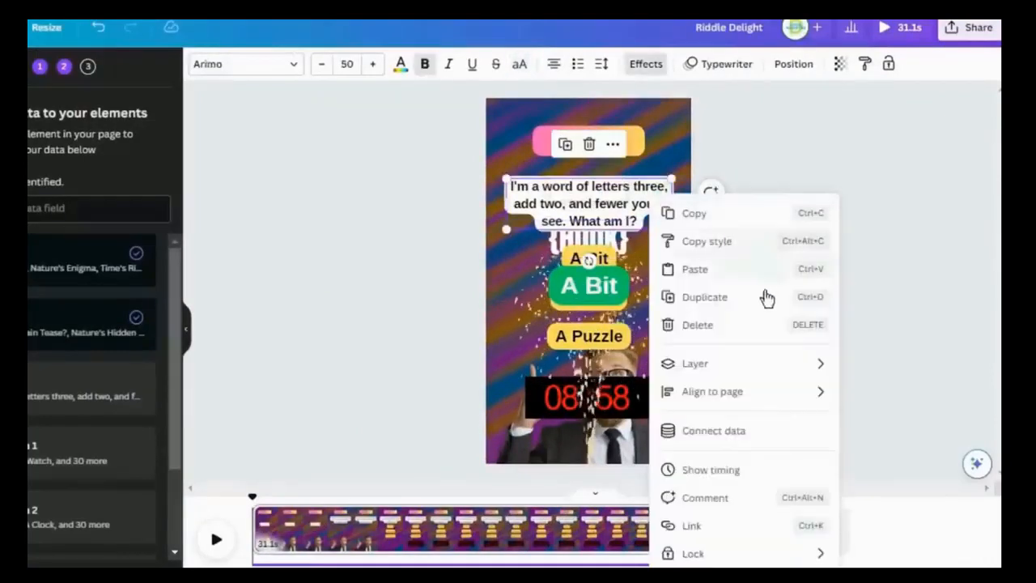
click(751, 430)
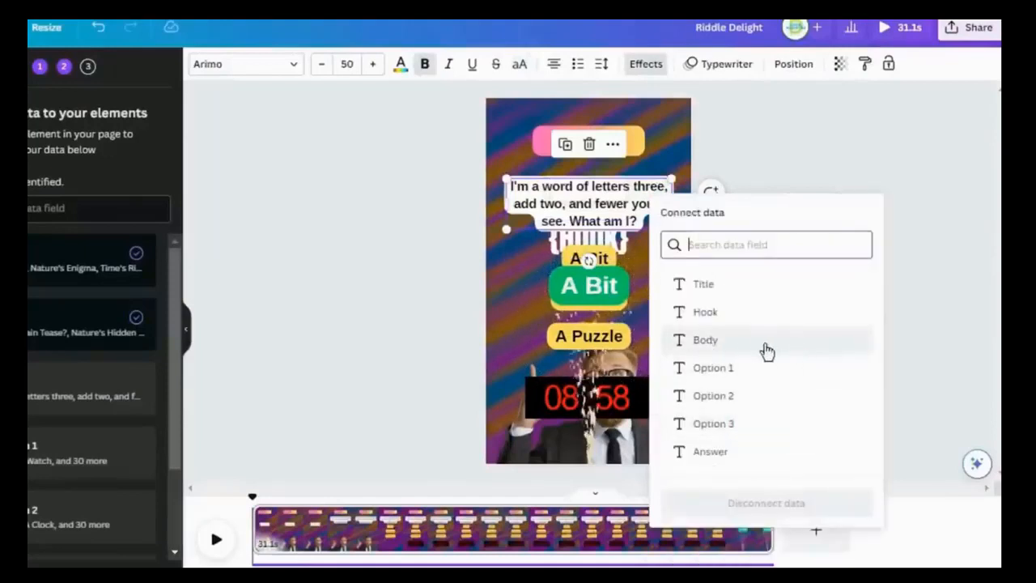
click(736, 348)
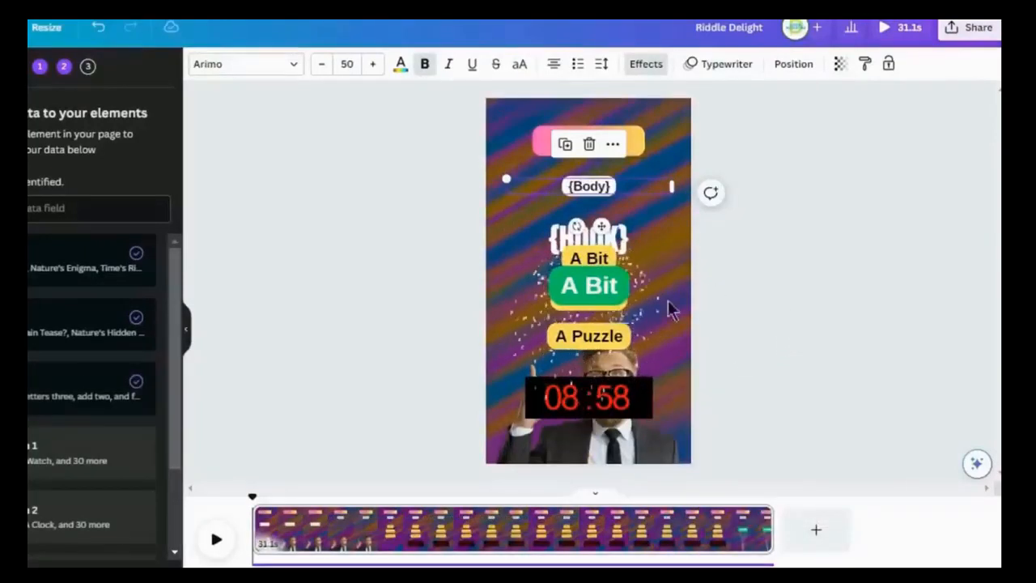
- Connect the first yellow answer option box to the Option 1 data field
click(590, 258)
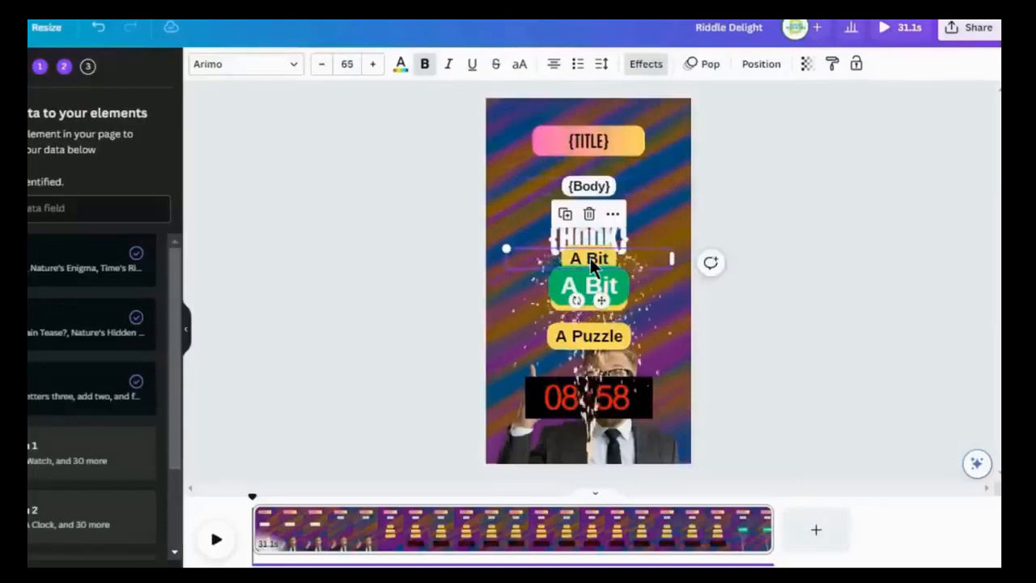
right_click(590, 258)
click(687, 436)
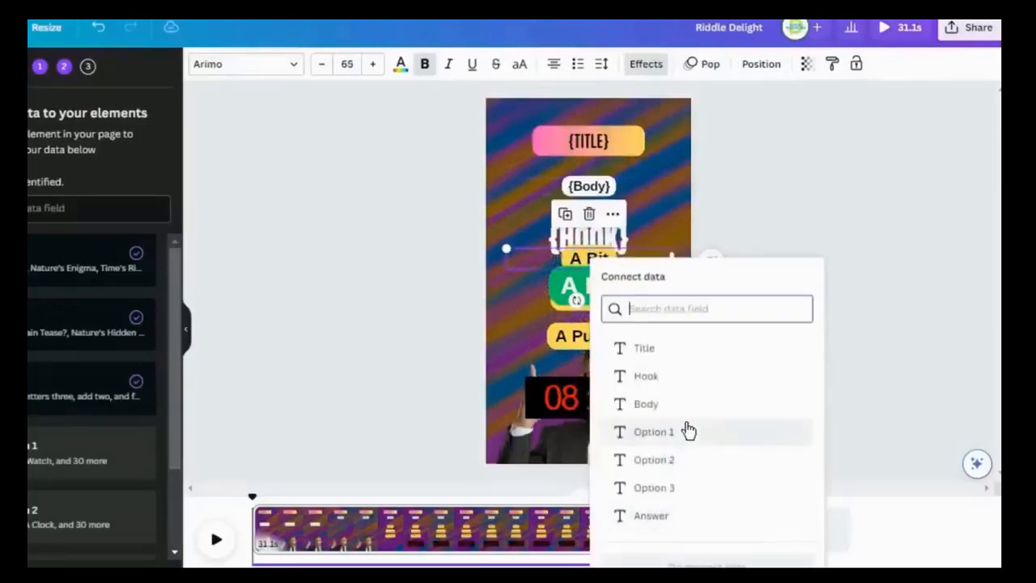
click(705, 429)
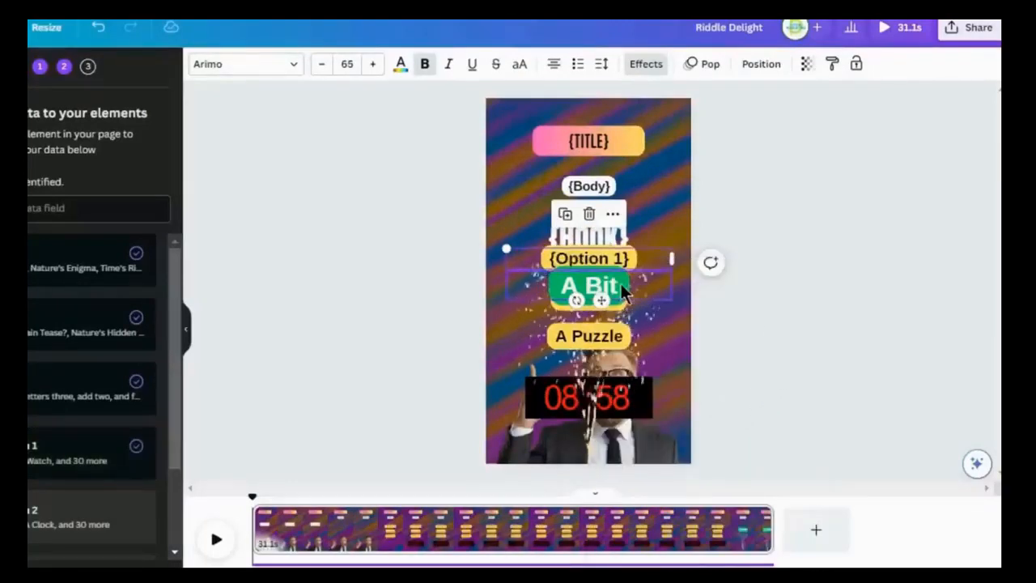
- Connect the second yellow answer option box to the Option 2 data field
click(625, 322)
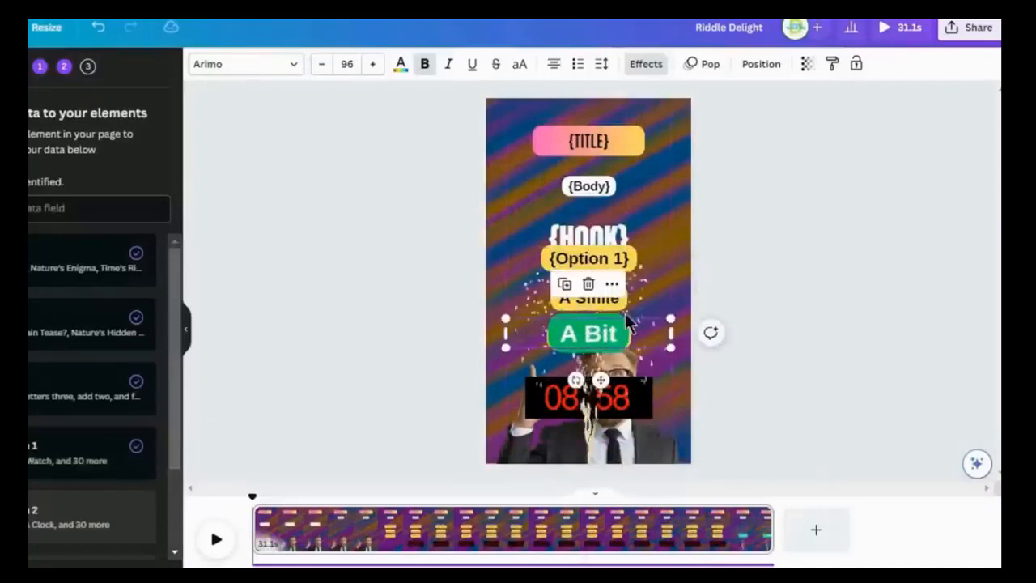
click(615, 300)
right_click(616, 300)
click(703, 438)
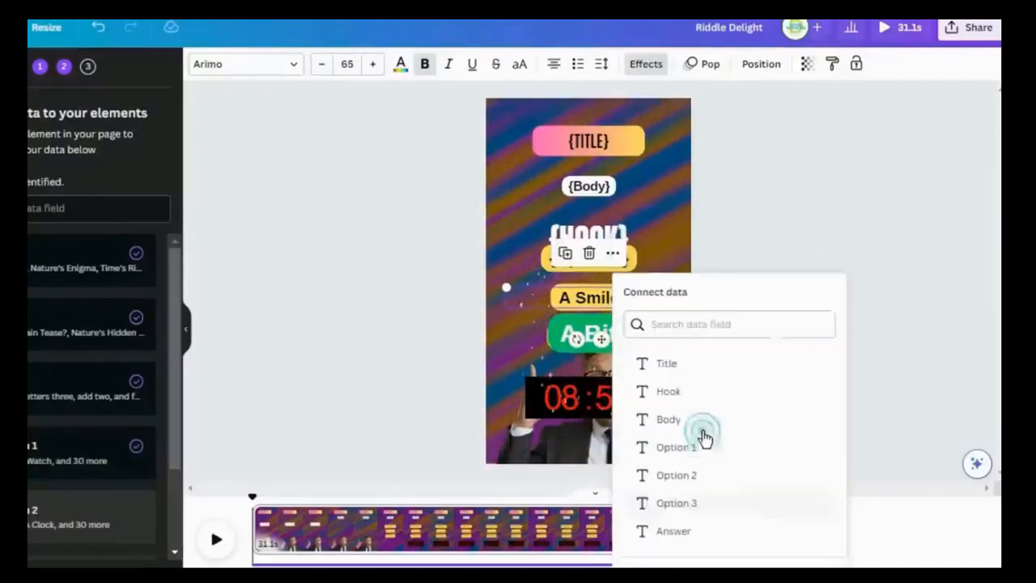
click(696, 477)
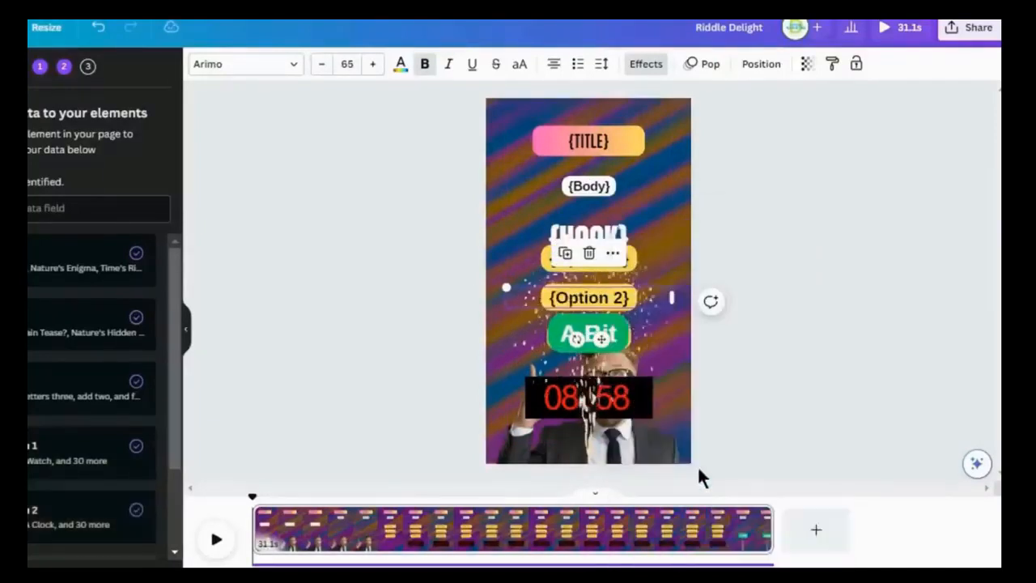
- Connect the third yellow answer option box to the Option 3 data field
drag(627, 345, 617, 296)
click(616, 336)
right_click(617, 338)
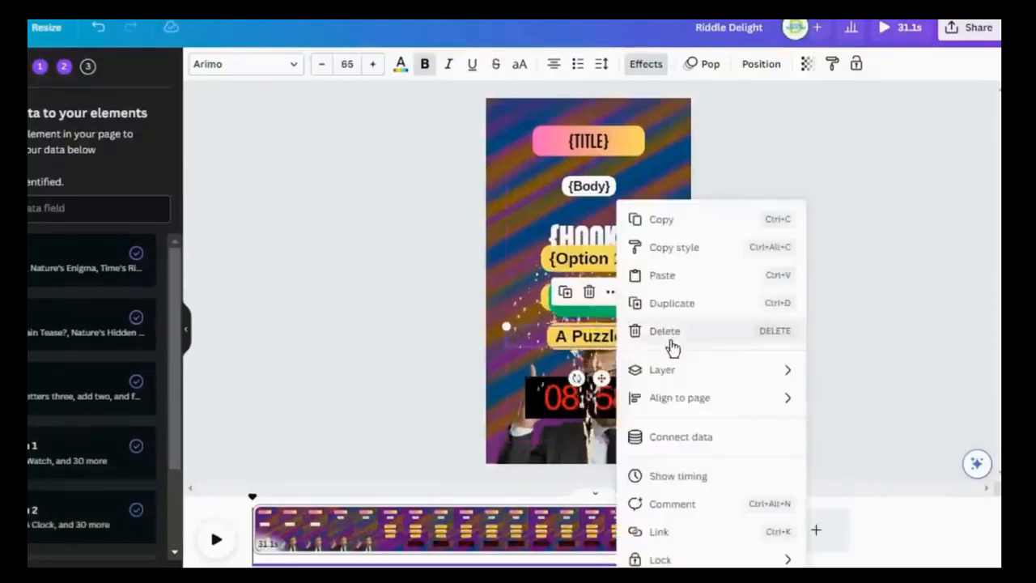
click(709, 437)
click(696, 502)
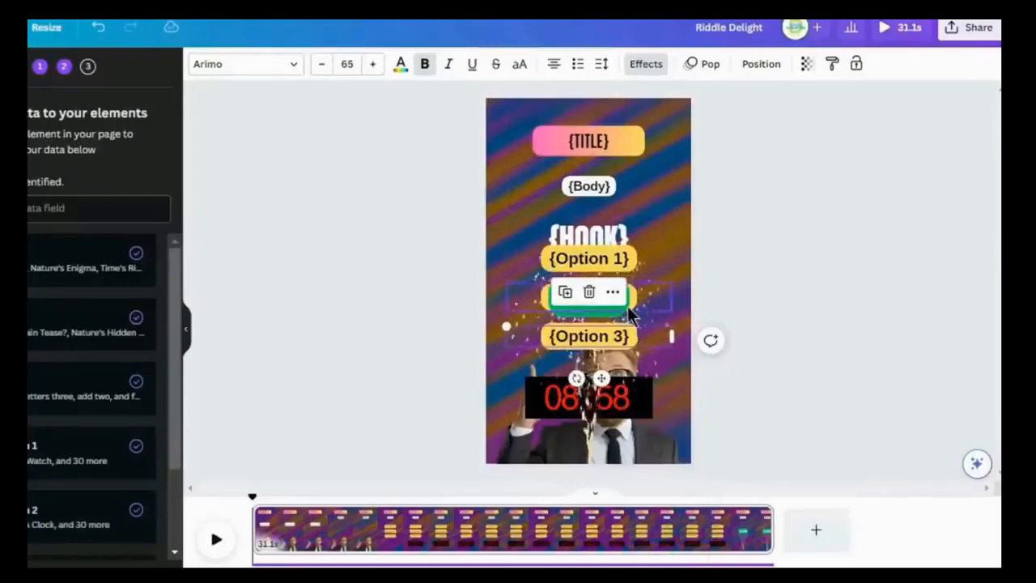
- Connect the green answer box to the Answer data field
click(603, 308)
right_click(606, 294)
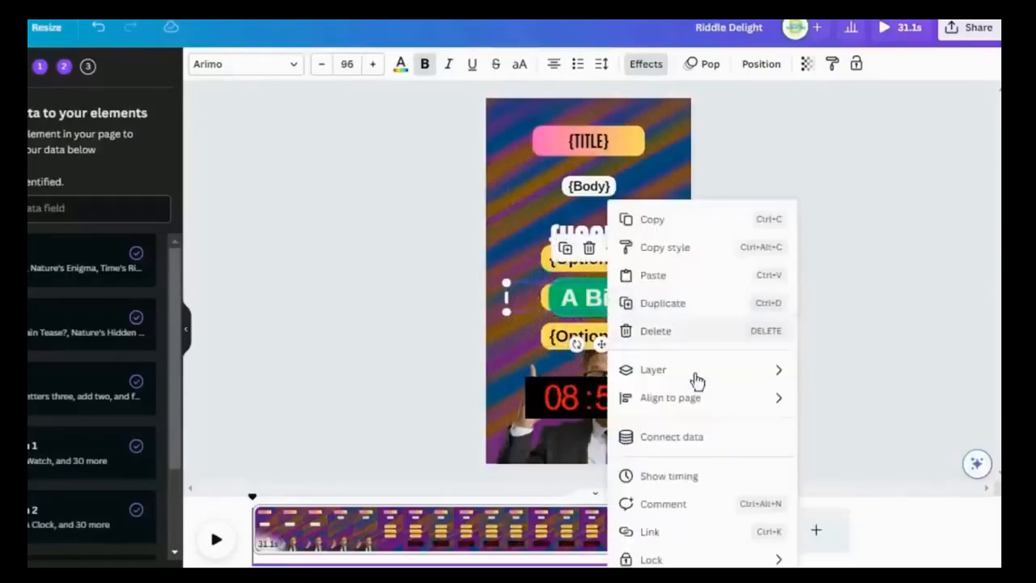
click(657, 438)
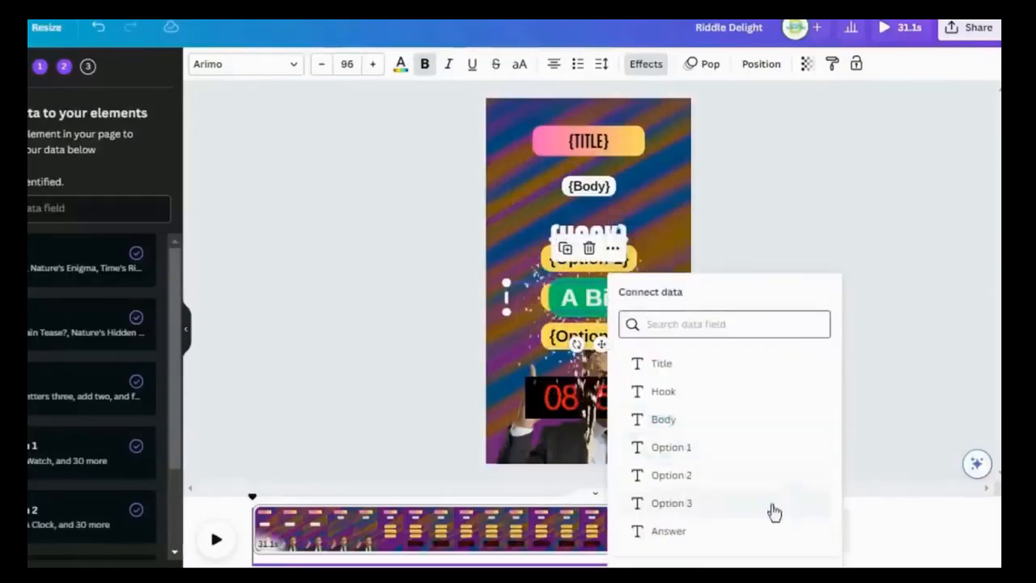
click(672, 531)
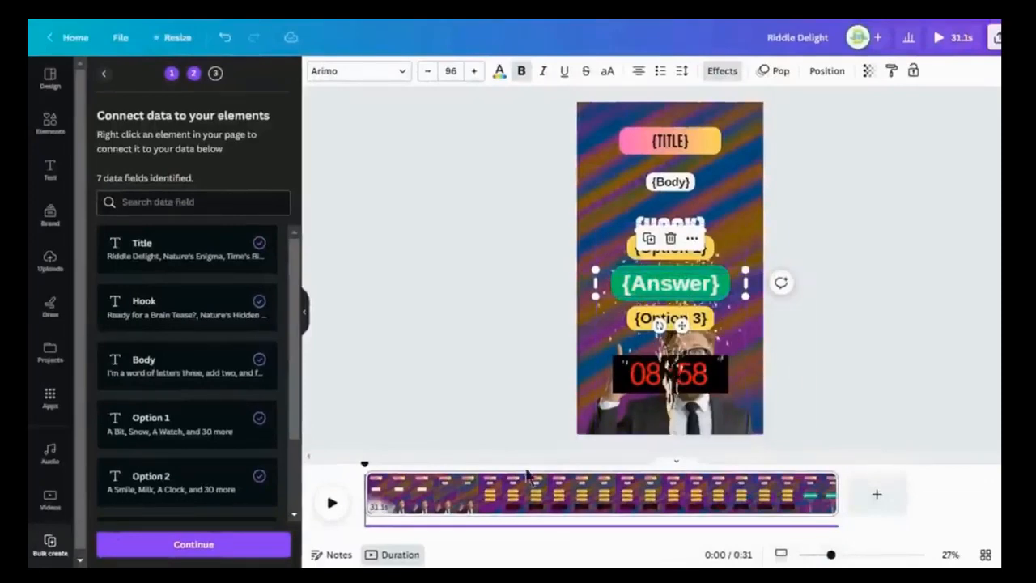
- Check all fields are connected, continue, and generate 30 pages from the riddle rows
scroll(224, 340, down, 3)
scroll(465, 206, up, 3)
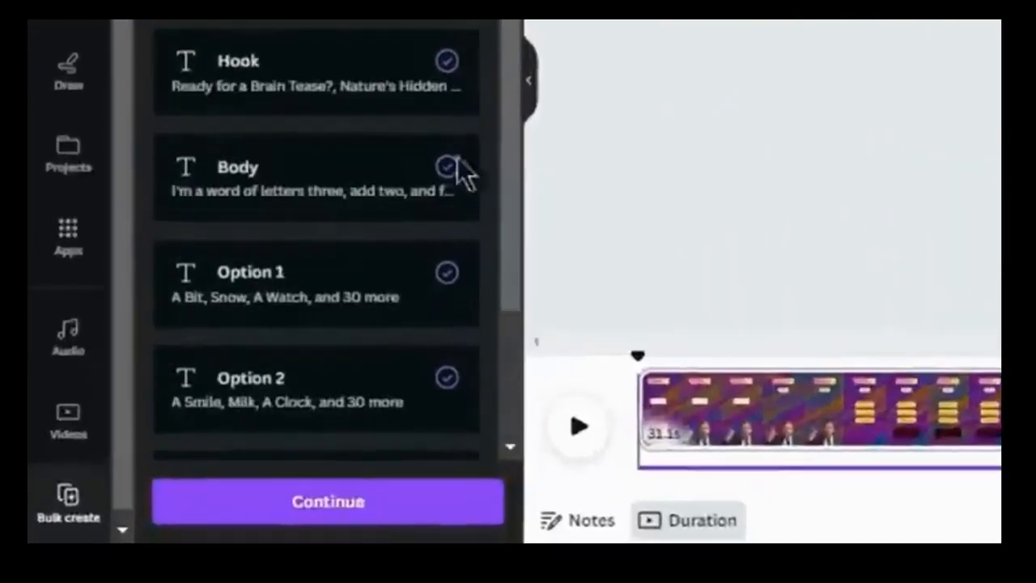
scroll(456, 416, down, 3)
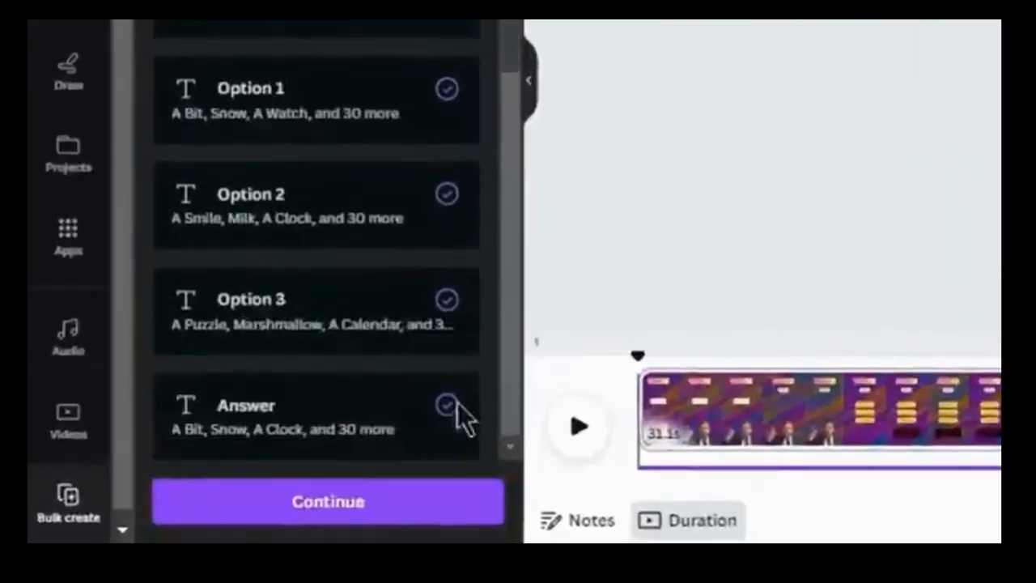
click(332, 502)
scroll(409, 506, down, 5)
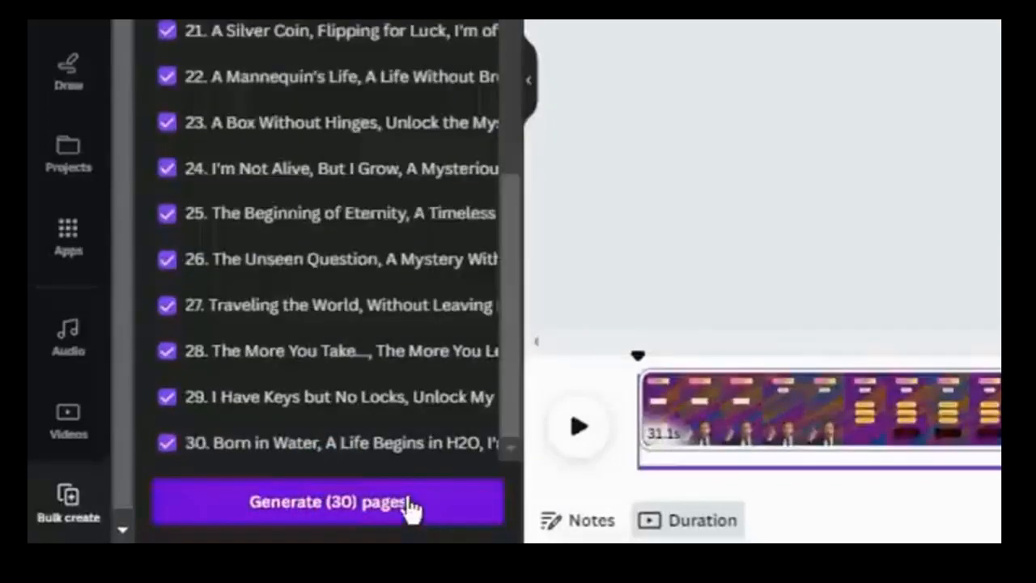
click(373, 503)
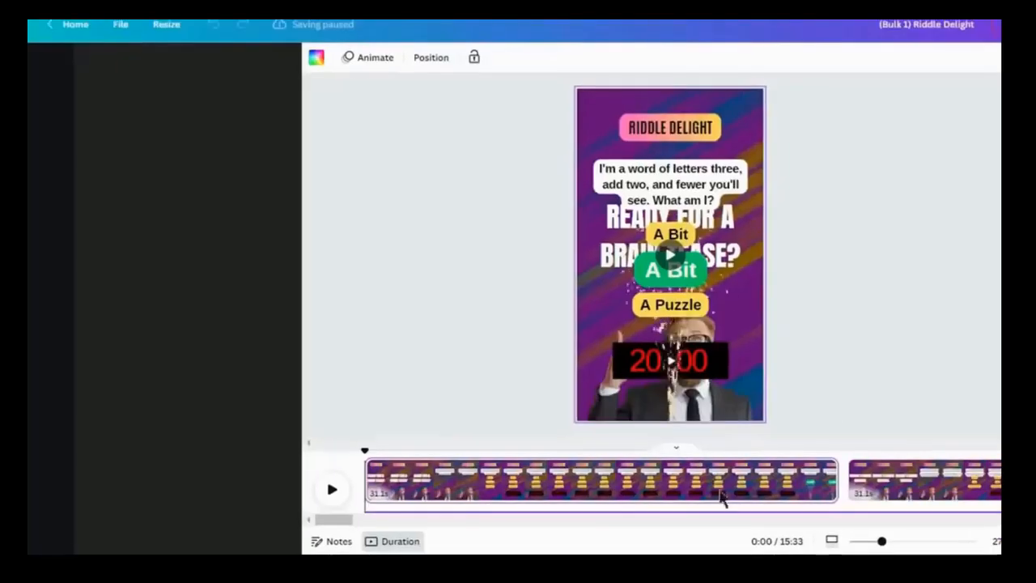
- Open the share options of the bulk-created design and download the riddle videos
drag(382, 524, 440, 527)
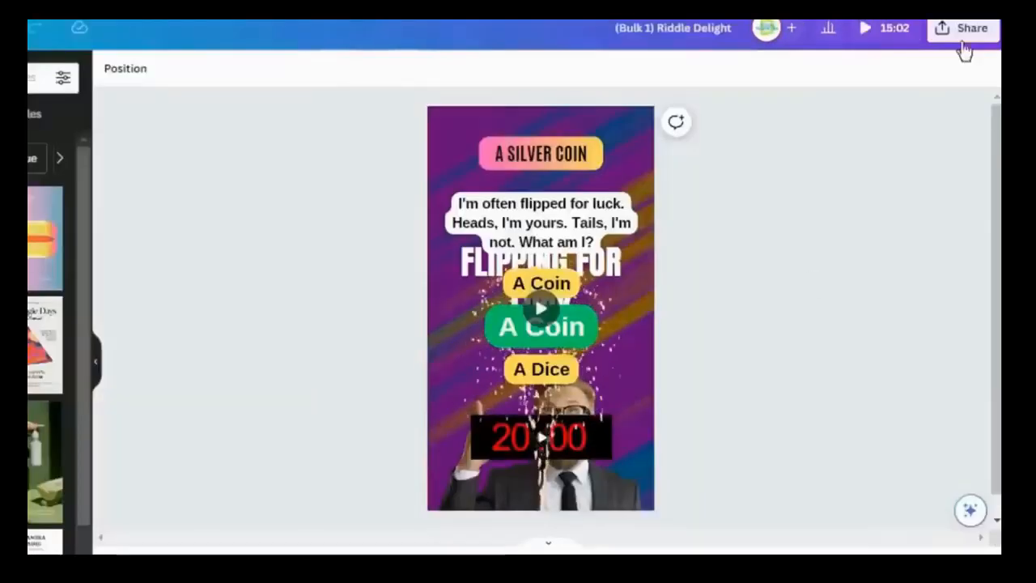
click(962, 29)
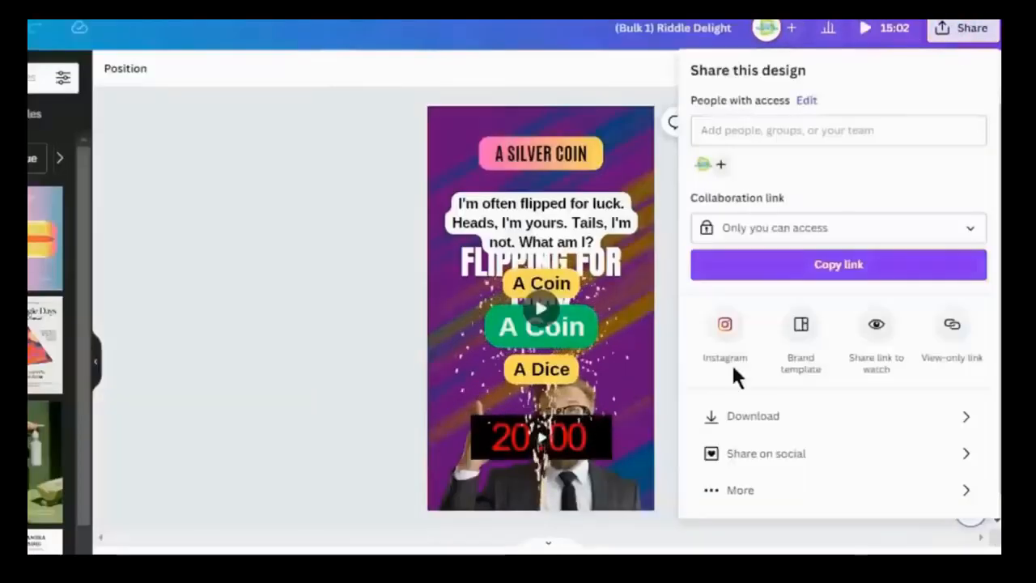
click(759, 412)
click(701, 312)
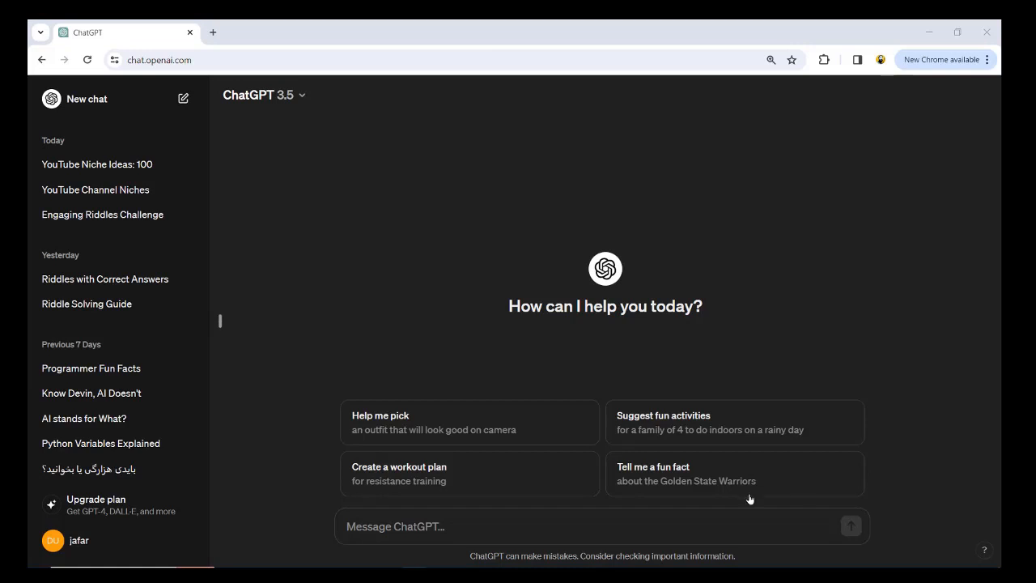
- Switch to ChatGPT and send the pasted prompt requesting an SEO-friendly YouTube Short title, description and tags
click(634, 533)
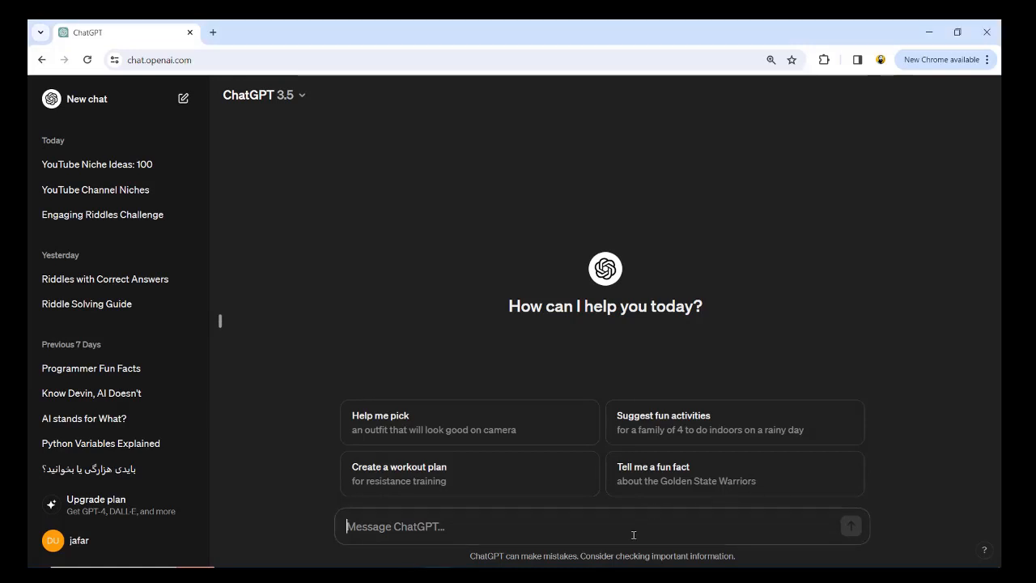
text(i need your help in creating a captivating title, description, and tags for a YouTube short. I want you to keep the YouTube SEO in check while writing them. Title's focus should be getting people to click on the Short while description and tags should be optimized for the SEO pupose. Make sure to separate each tag with a comma. Here's a general Idea of whta the short  is about: "An interesting riddle for people to solve.")
key(Return)
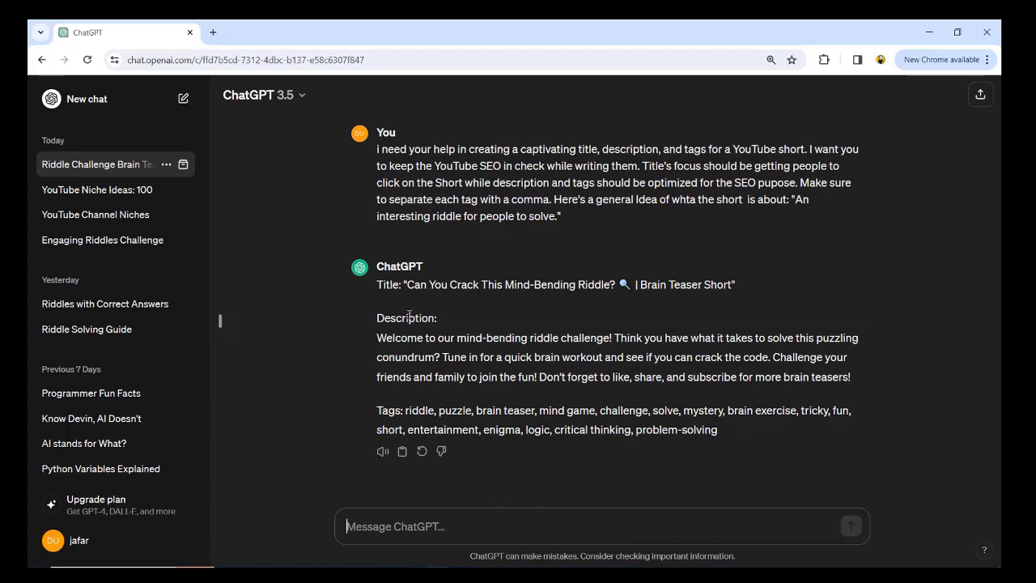
- Set the YouTube upload's title to ChatGPT's suggested title followed by #riddle, removing the old title text
drag(377, 285, 704, 444)
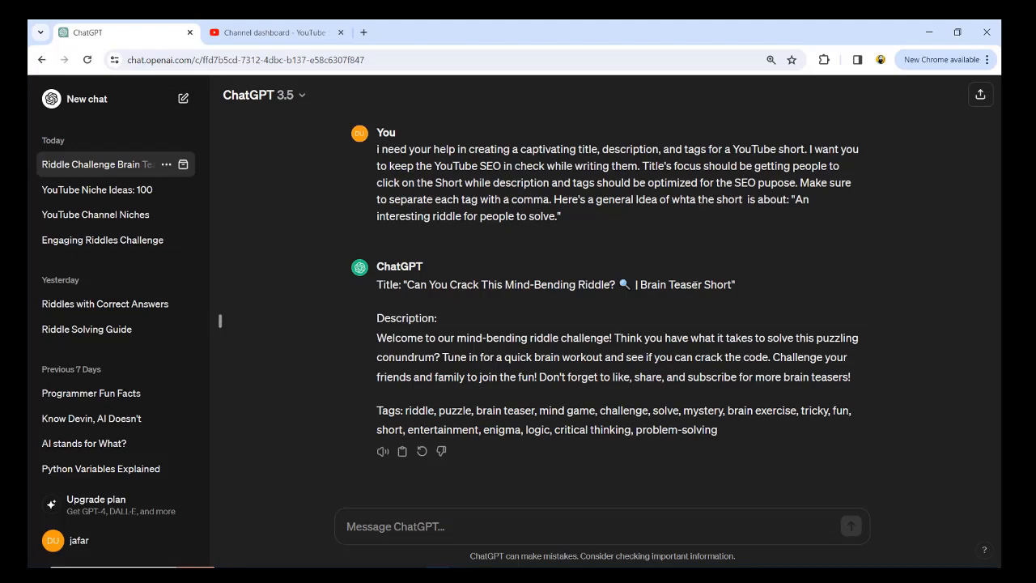
drag(731, 287, 410, 284)
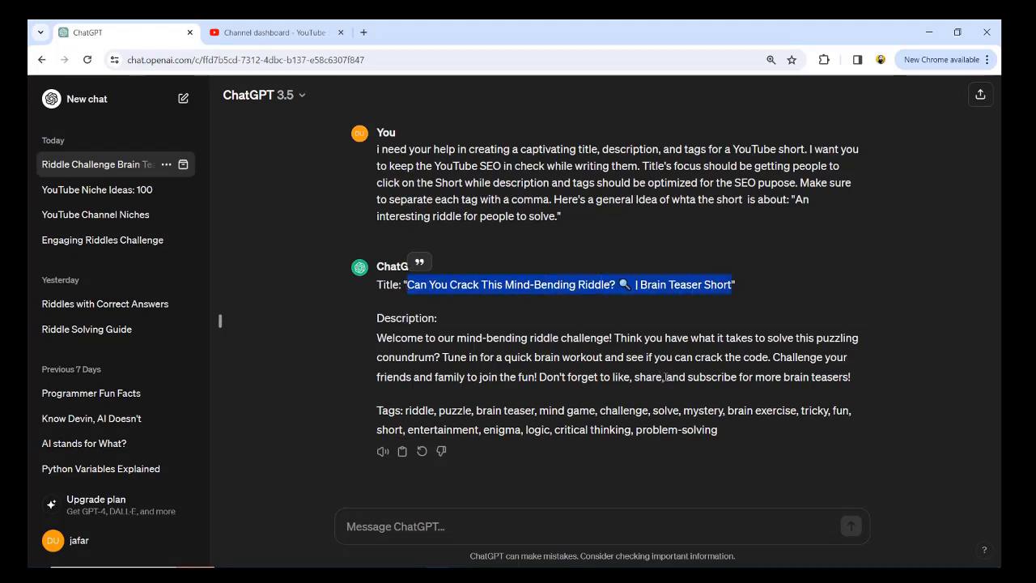
click(275, 33)
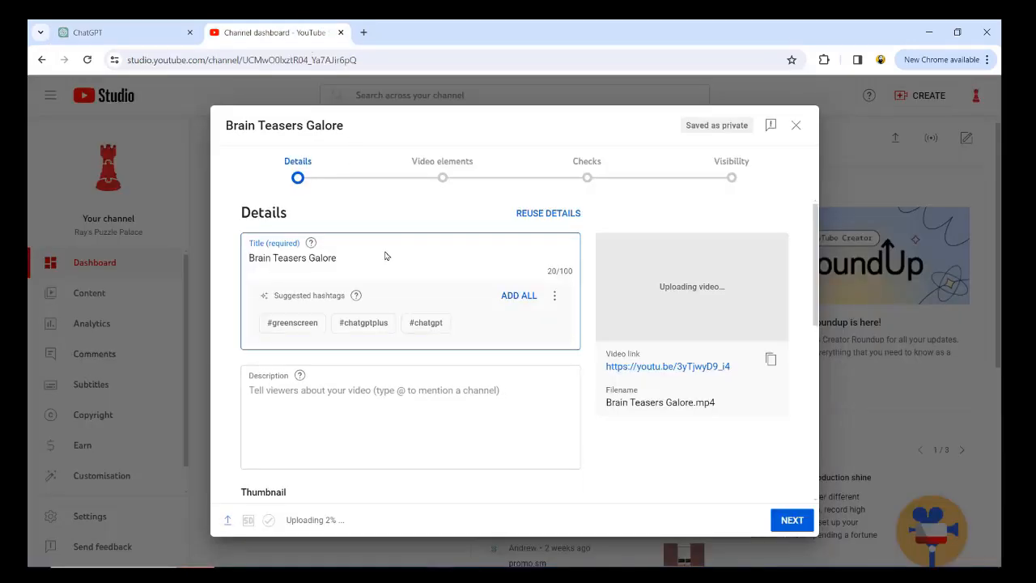
key(ctrl+v)
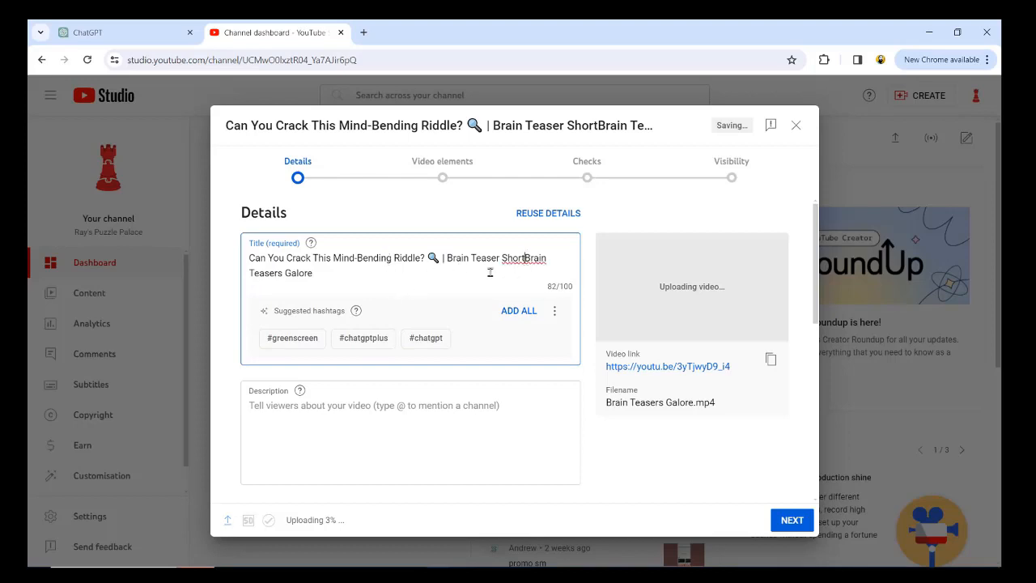
shift+click(526, 266)
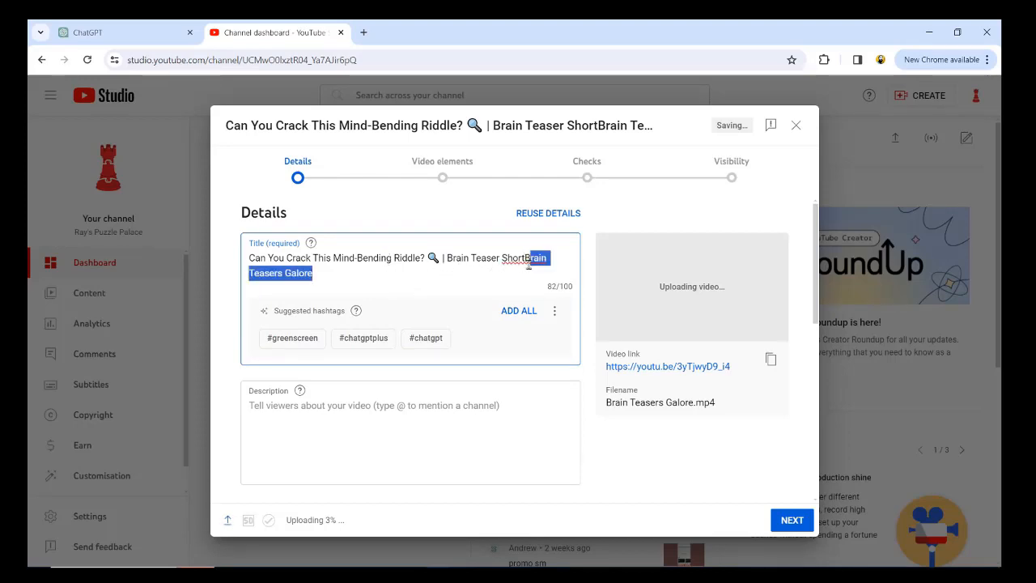
key(BackSpace)
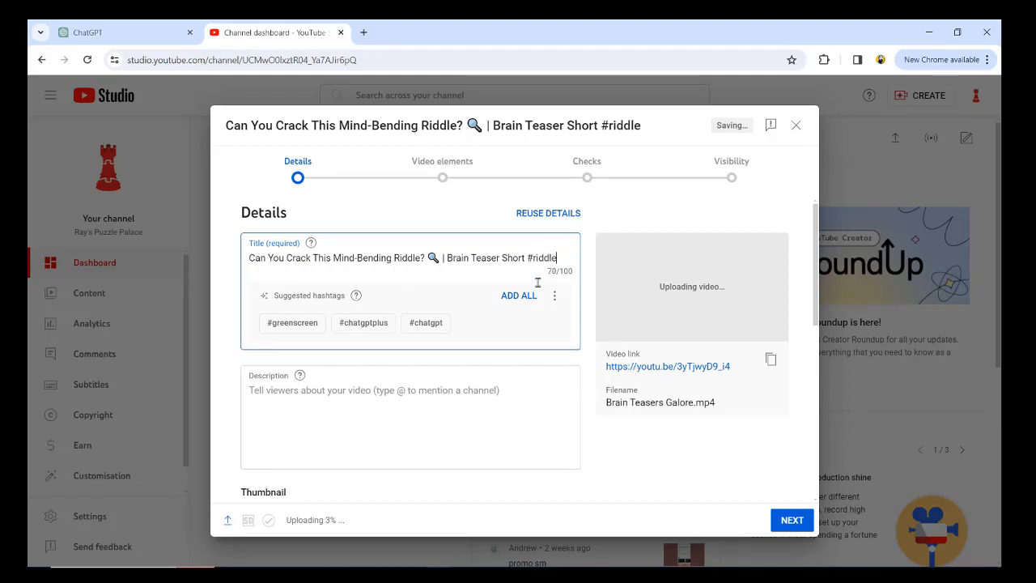
- Copy ChatGPT's suggested description and paste it into the YouTube upload's description field
key(ctrl+shift+Tab)
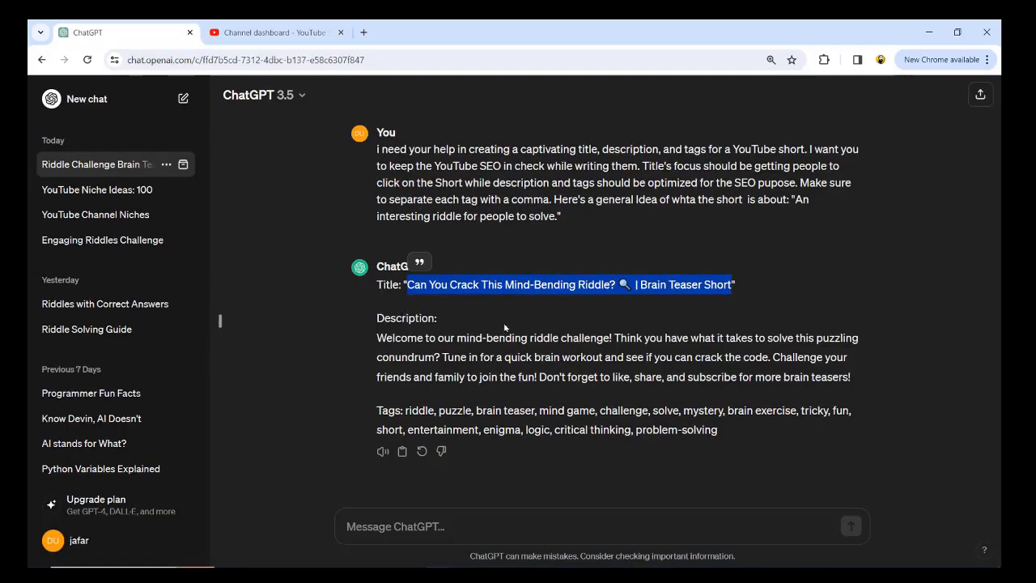
drag(378, 340, 856, 382)
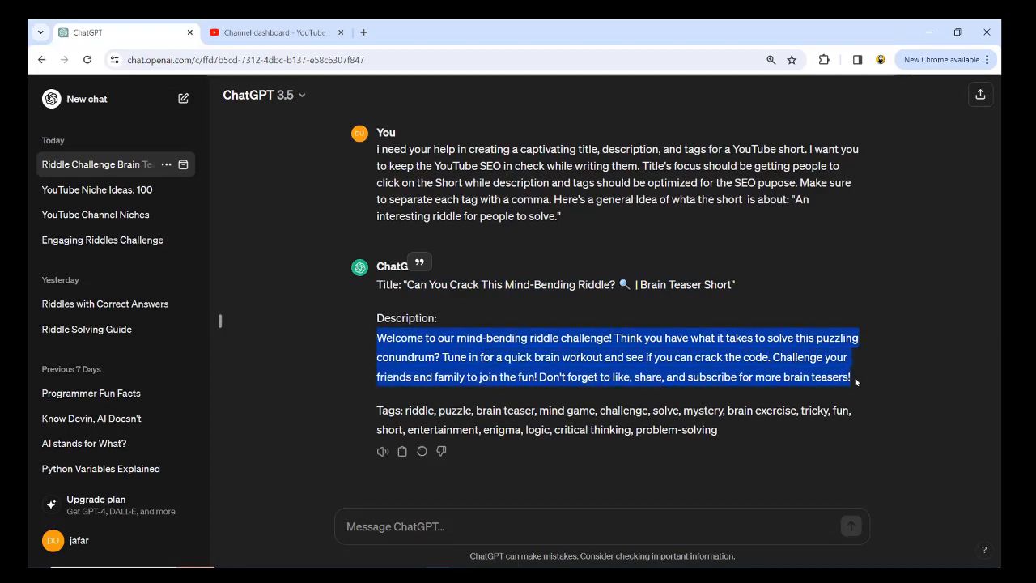
click(335, 397)
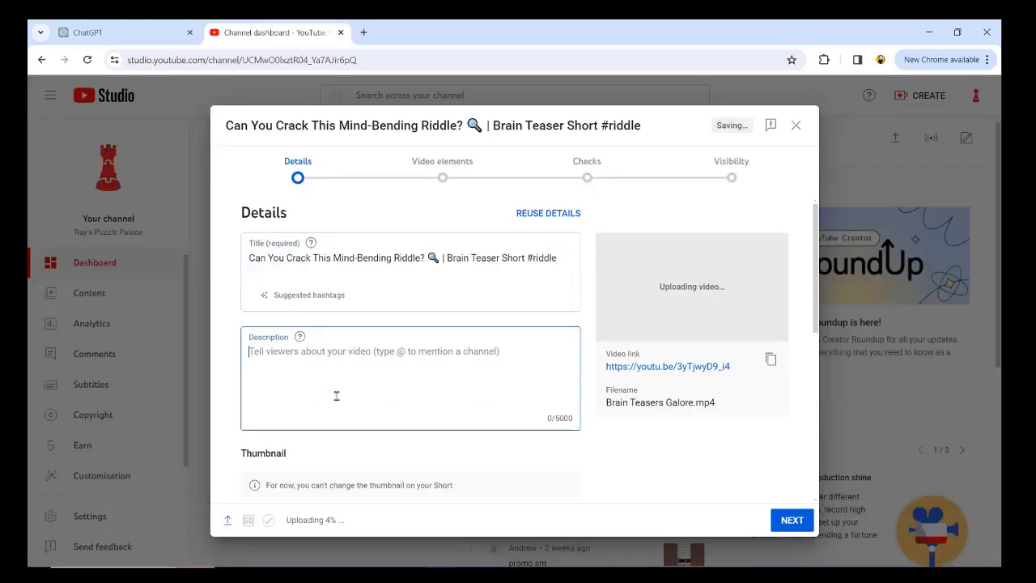
key(ctrl+v)
- Set the audience to not 'Made for Kids' and expand the additional upload options
scroll(463, 409, down, 3)
scroll(463, 409, down, 3)
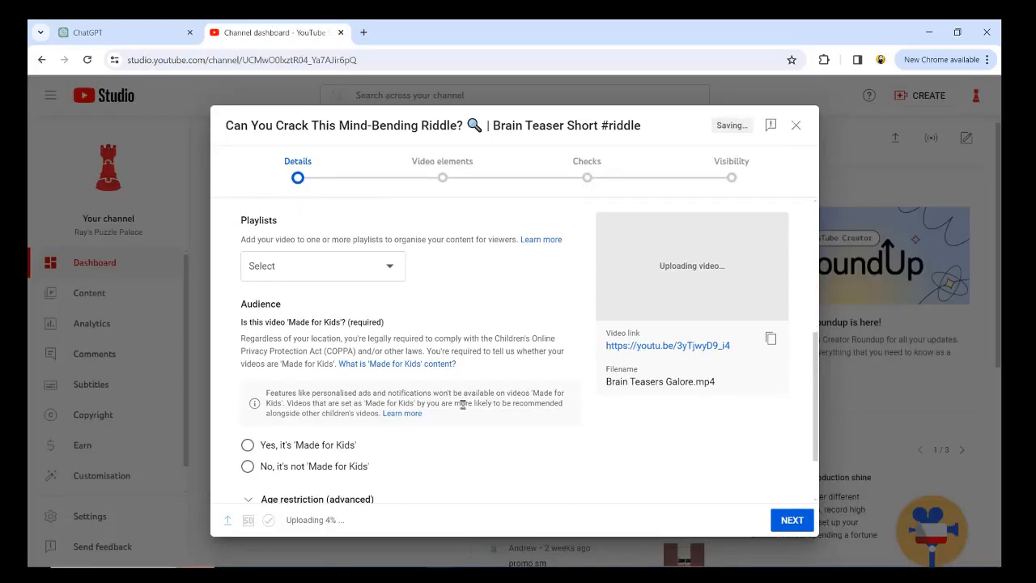
click(277, 386)
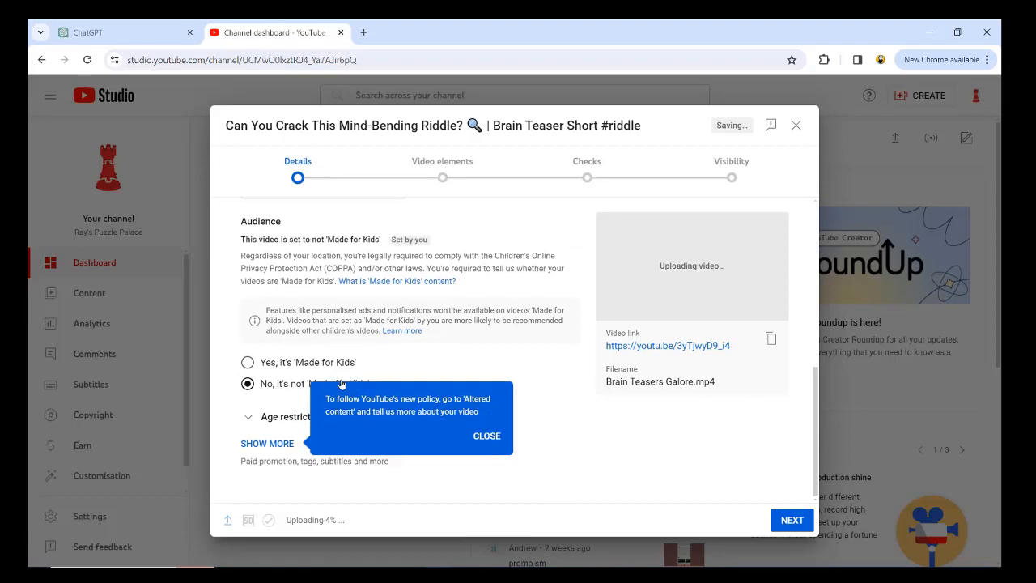
click(267, 444)
scroll(346, 397, down, 3)
- Copy ChatGPT's comma-separated tag list and paste it into the upload's Tags field
key(ctrl+shift+Tab)
drag(404, 410, 730, 431)
key(ctrl+c)
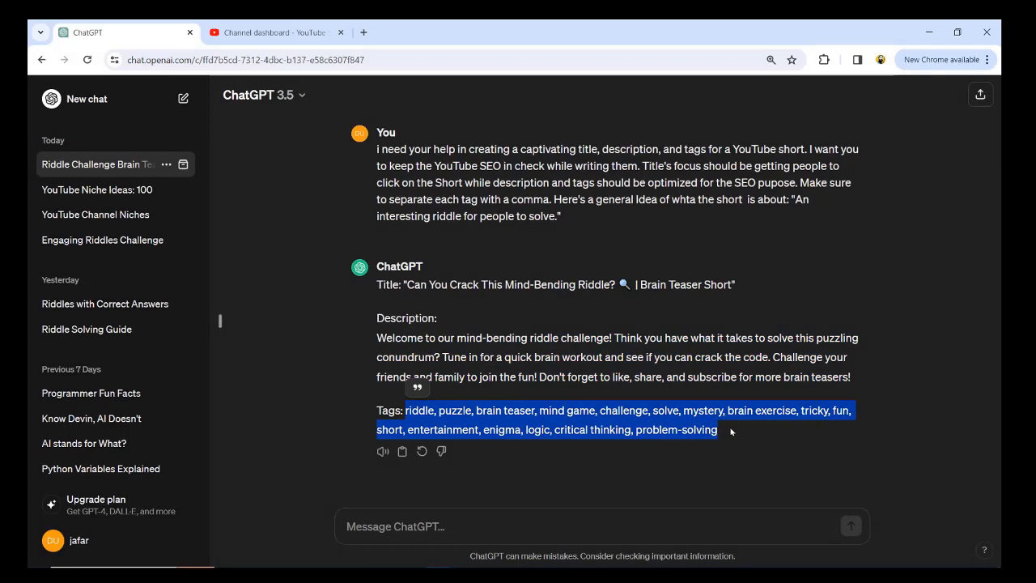
click(274, 31)
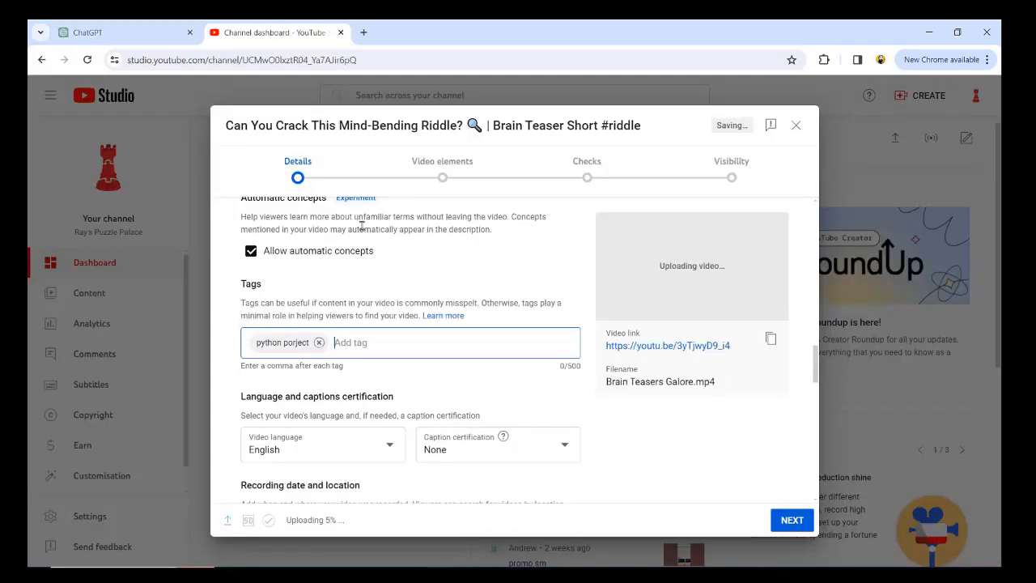
key(ctrl+v)
click(375, 342)
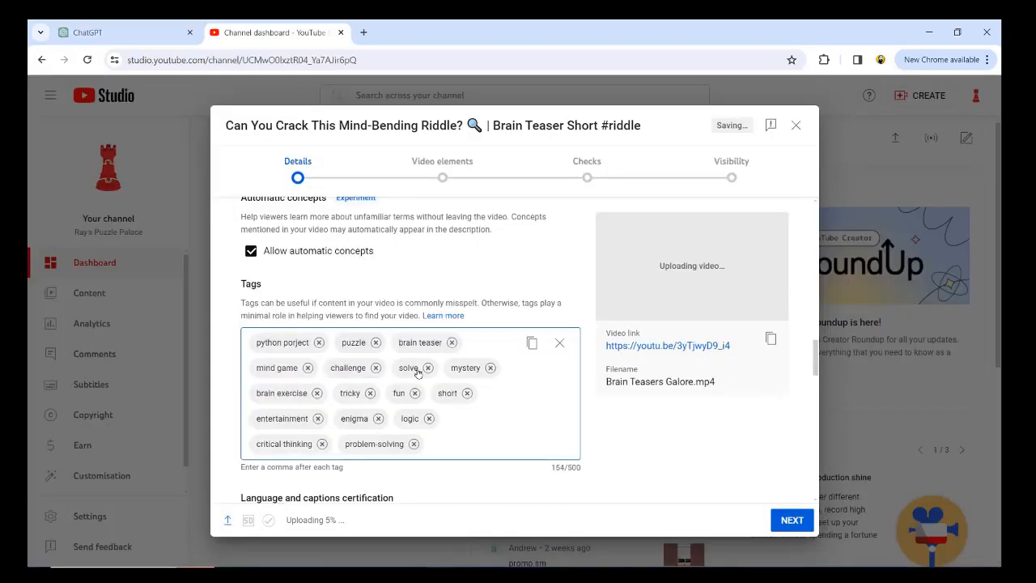
click(559, 343)
key(ctrl+v)
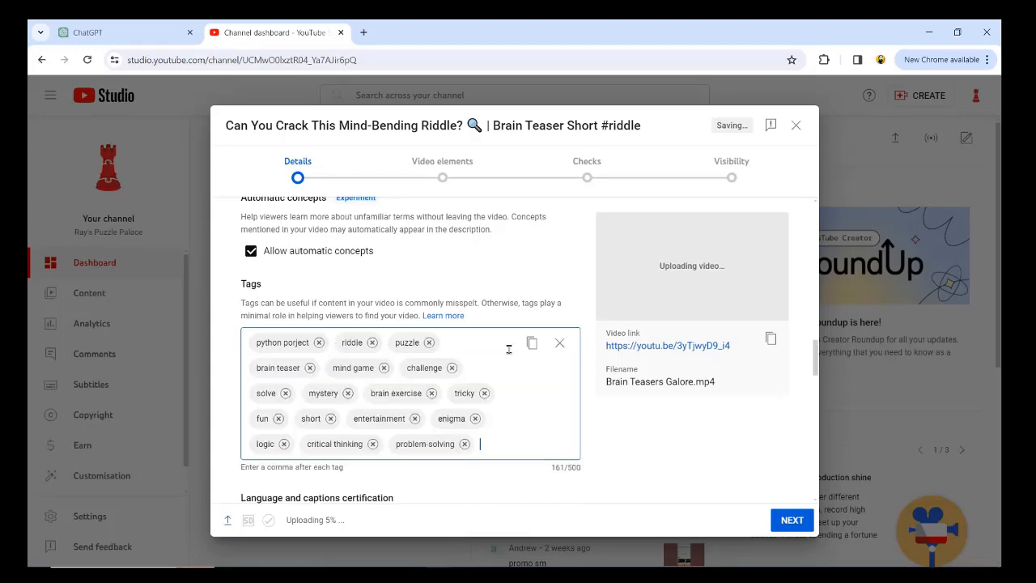
- Step through the Video elements and Checks pages and publish the Short as Public
scroll(508, 349, down, 1)
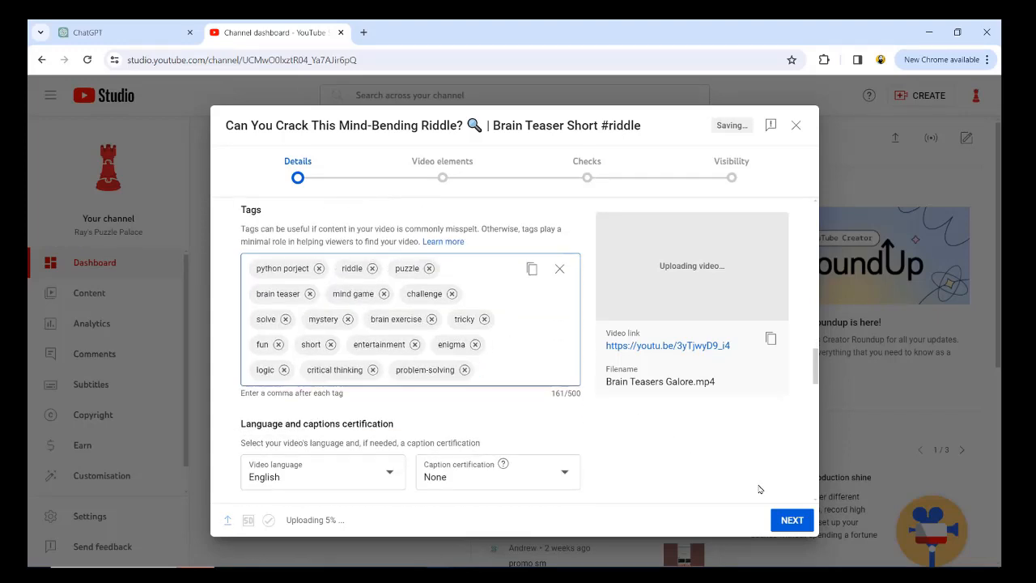
drag(285, 520, 418, 522)
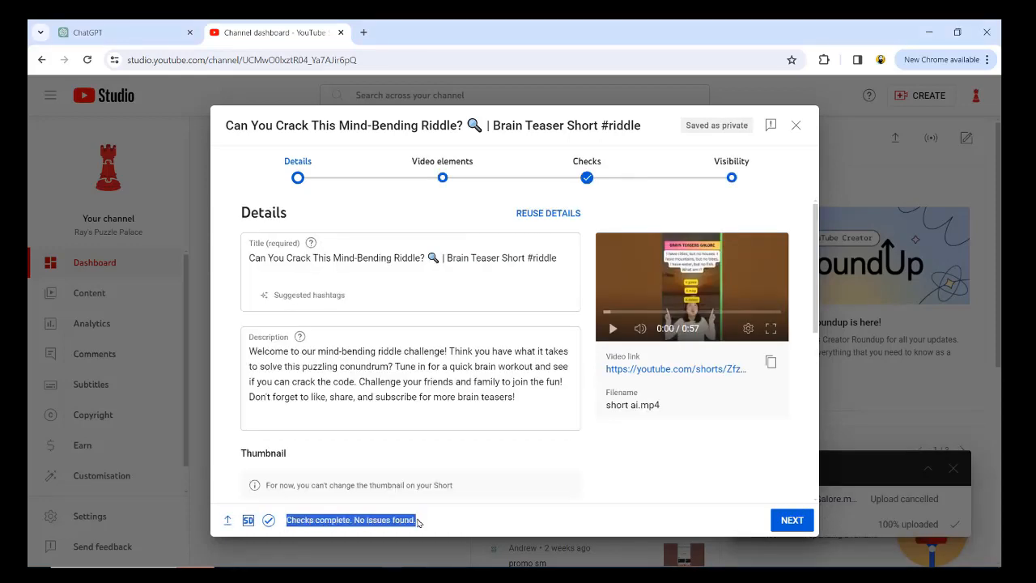
click(792, 521)
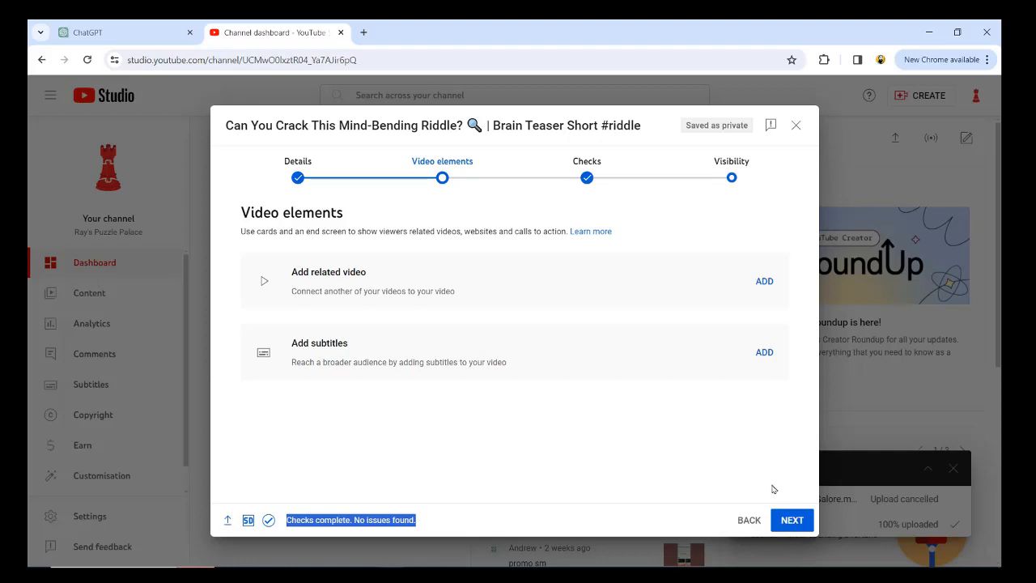
click(790, 519)
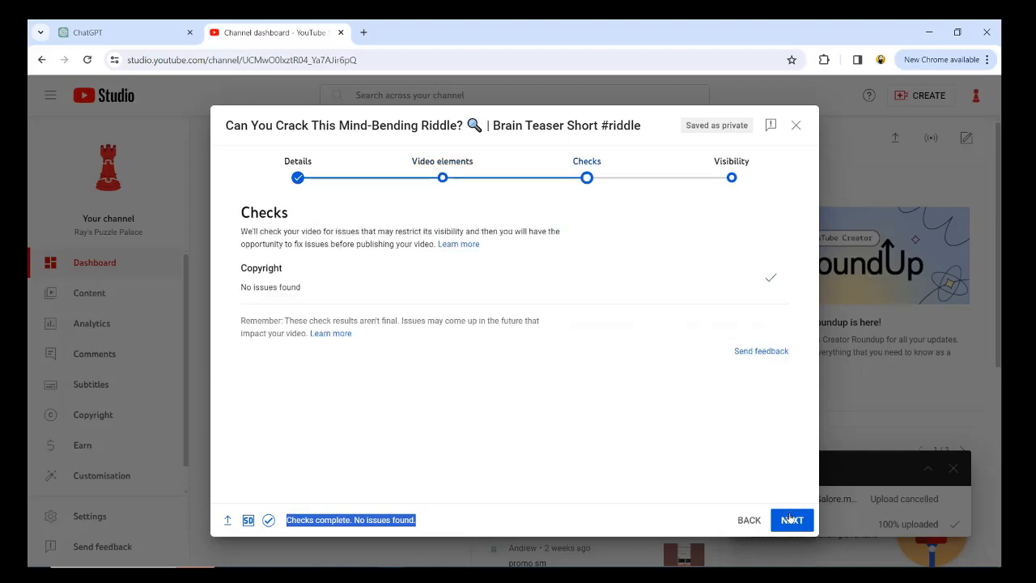
click(378, 277)
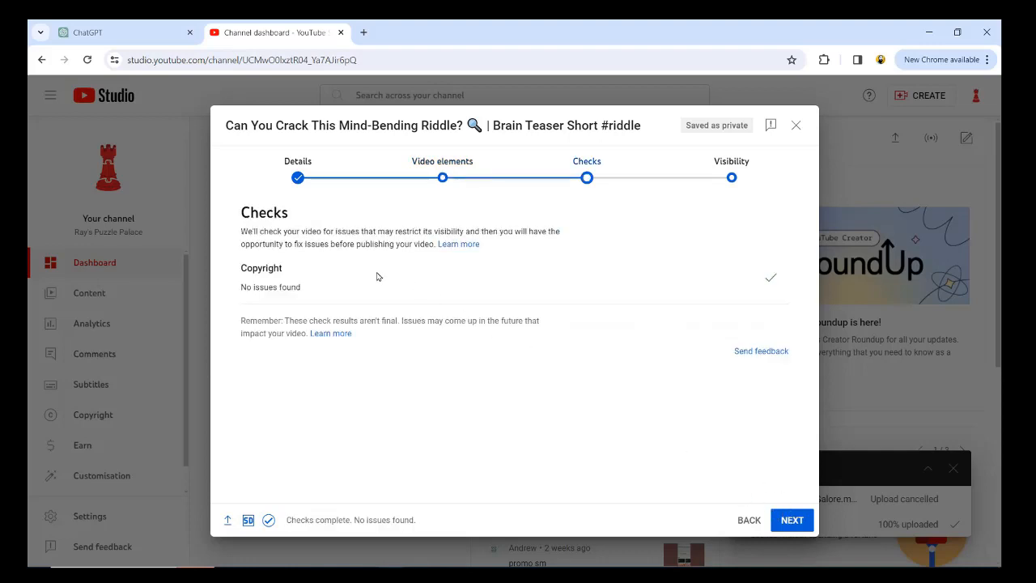
drag(304, 282, 270, 285)
click(794, 522)
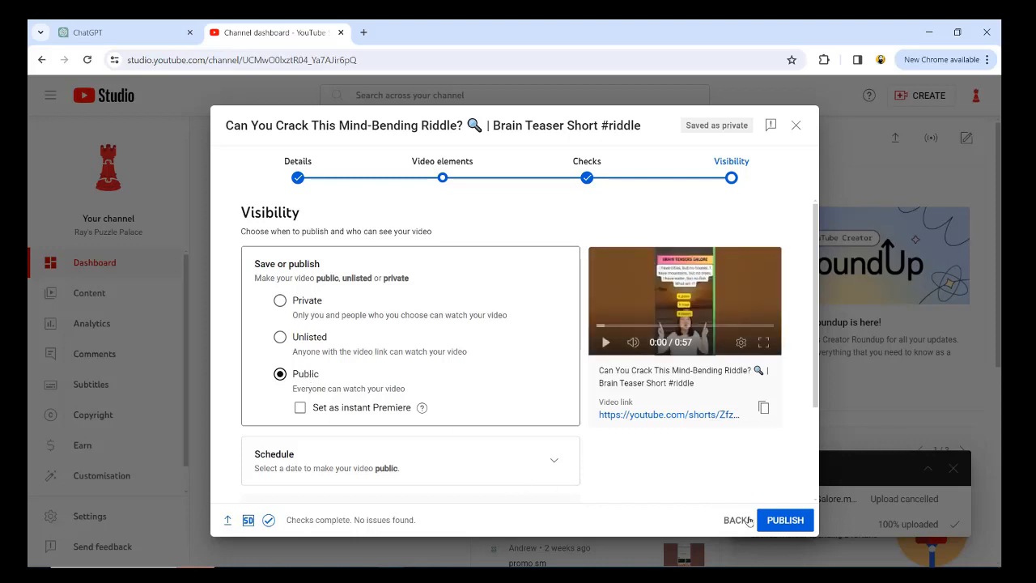
click(784, 520)
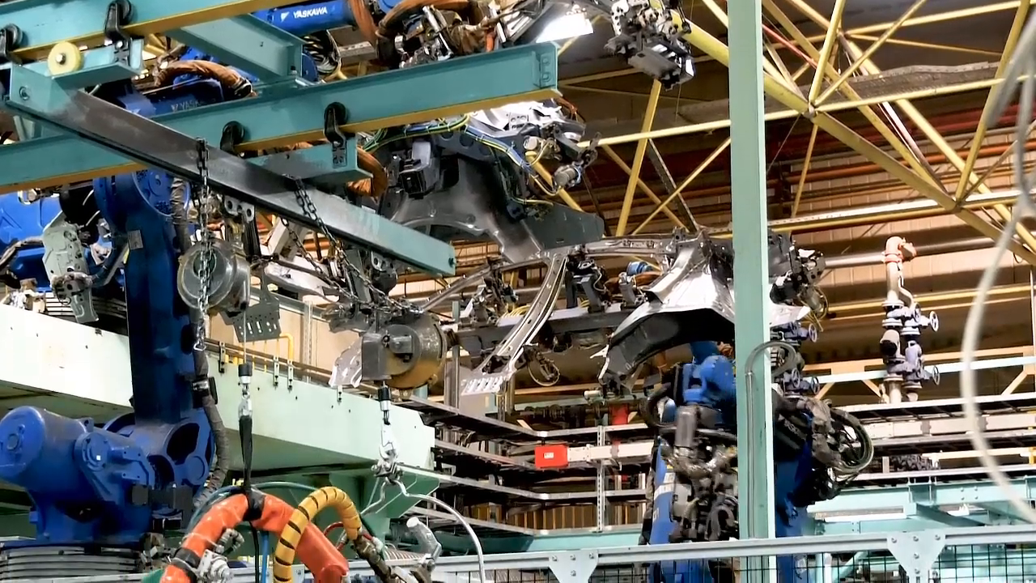